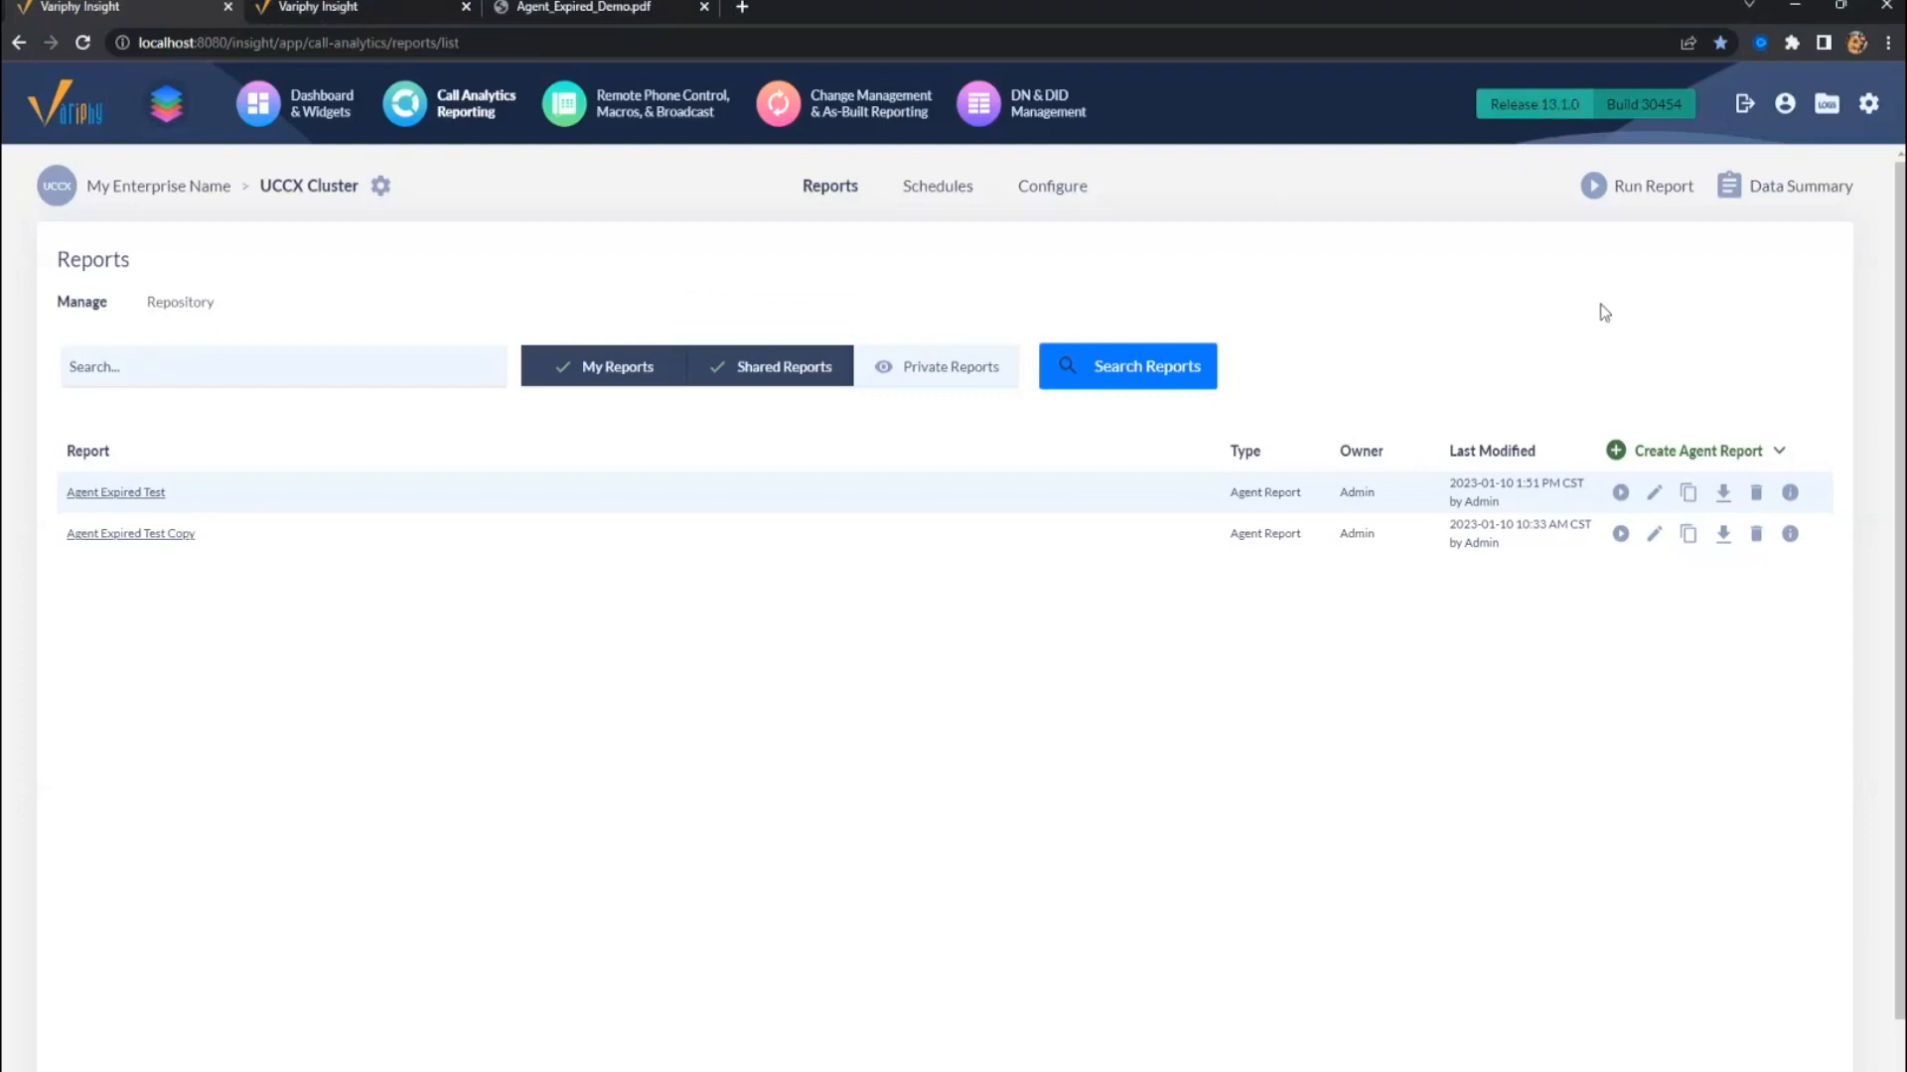
# - Start a new agent report and create an agent search set named "Agent"
pyautogui.moveTo(1668, 453)
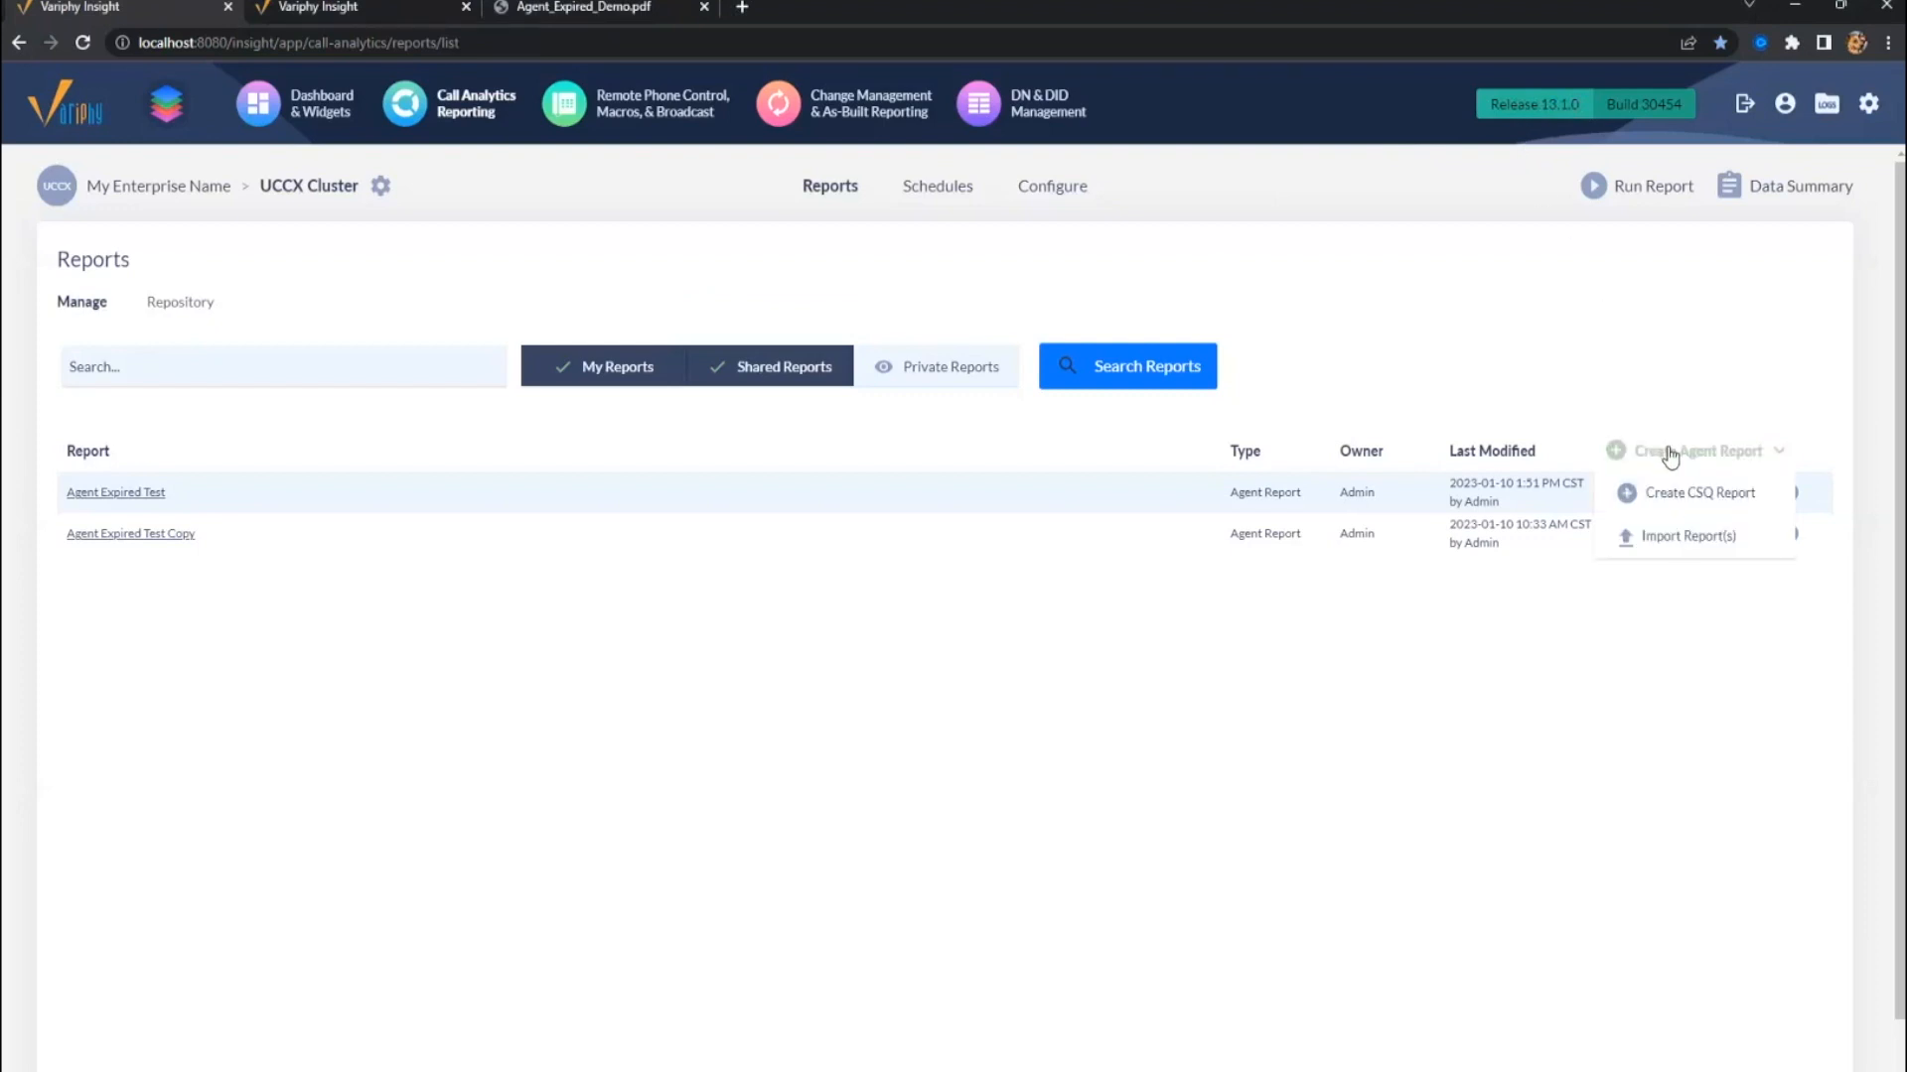
pyautogui.click(1669, 454)
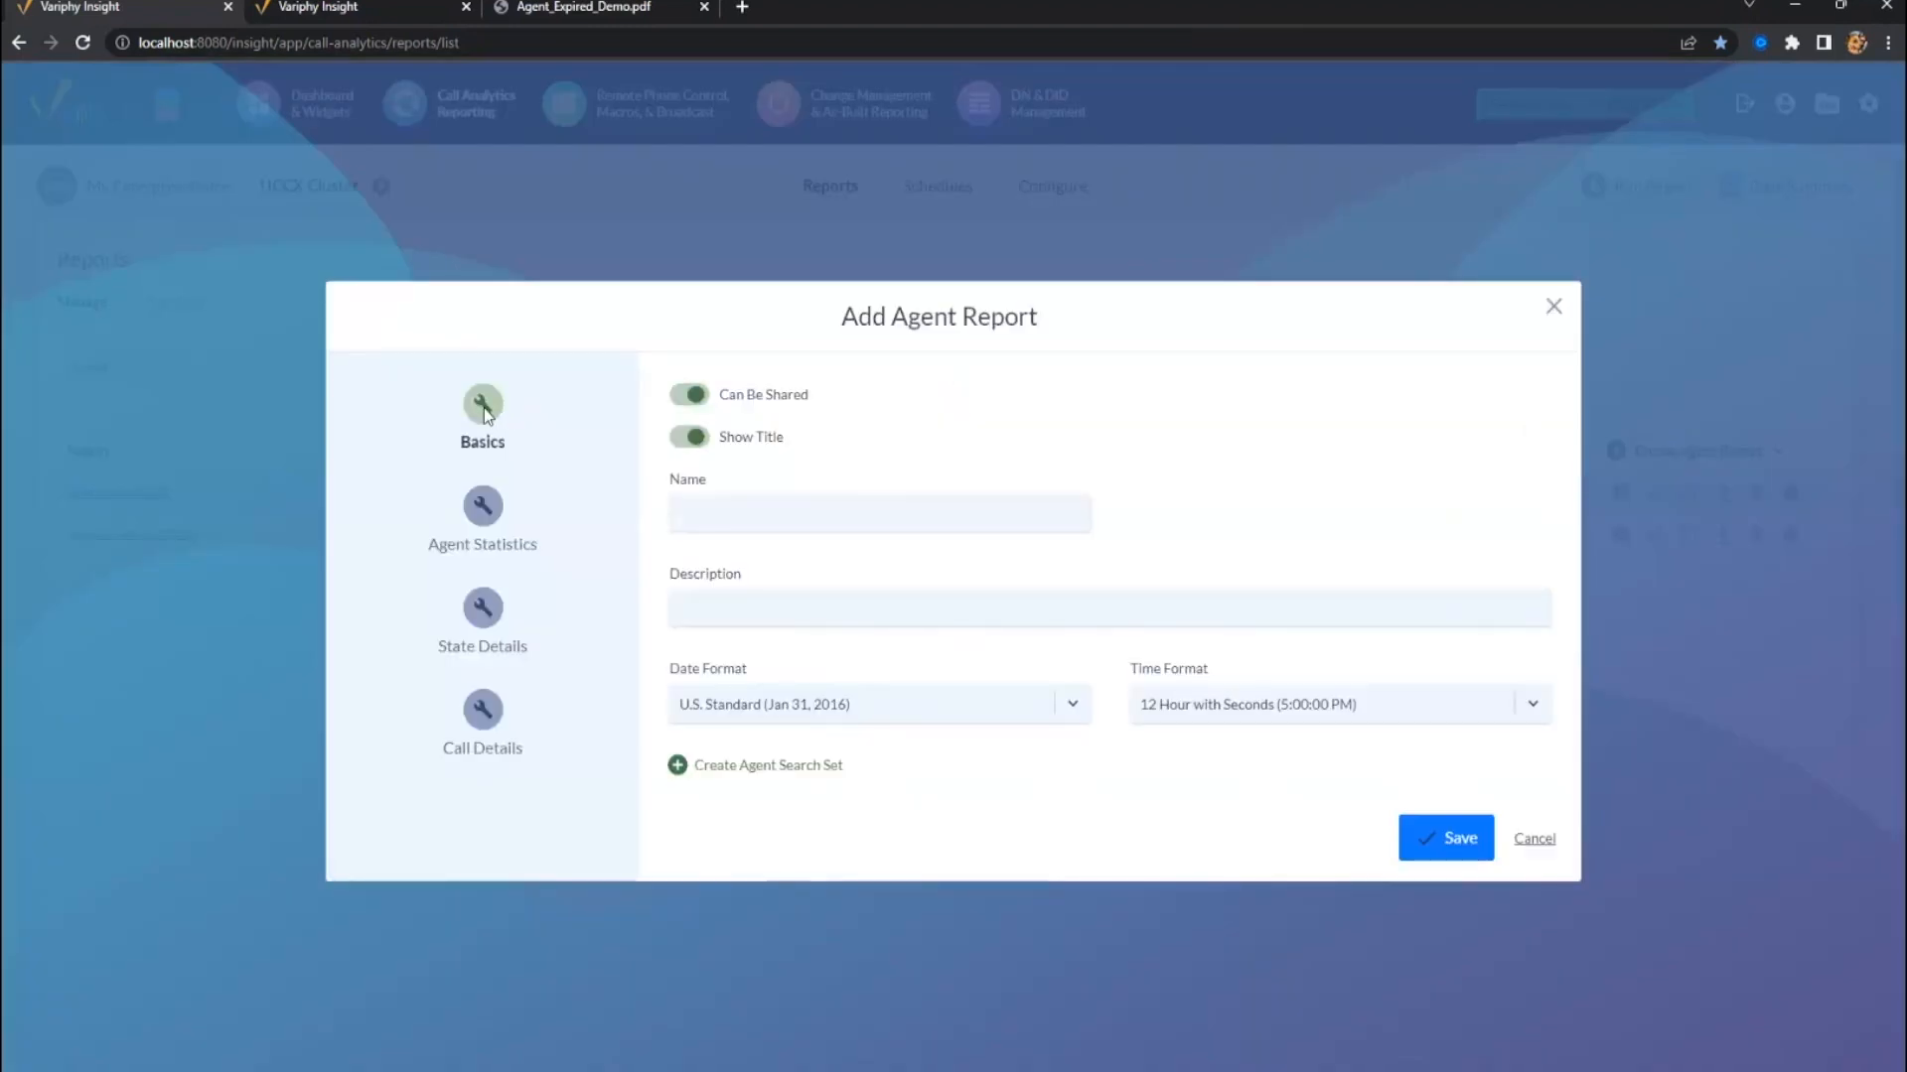
pyautogui.click(752, 776)
pyautogui.scroll(-1, 943, 746)
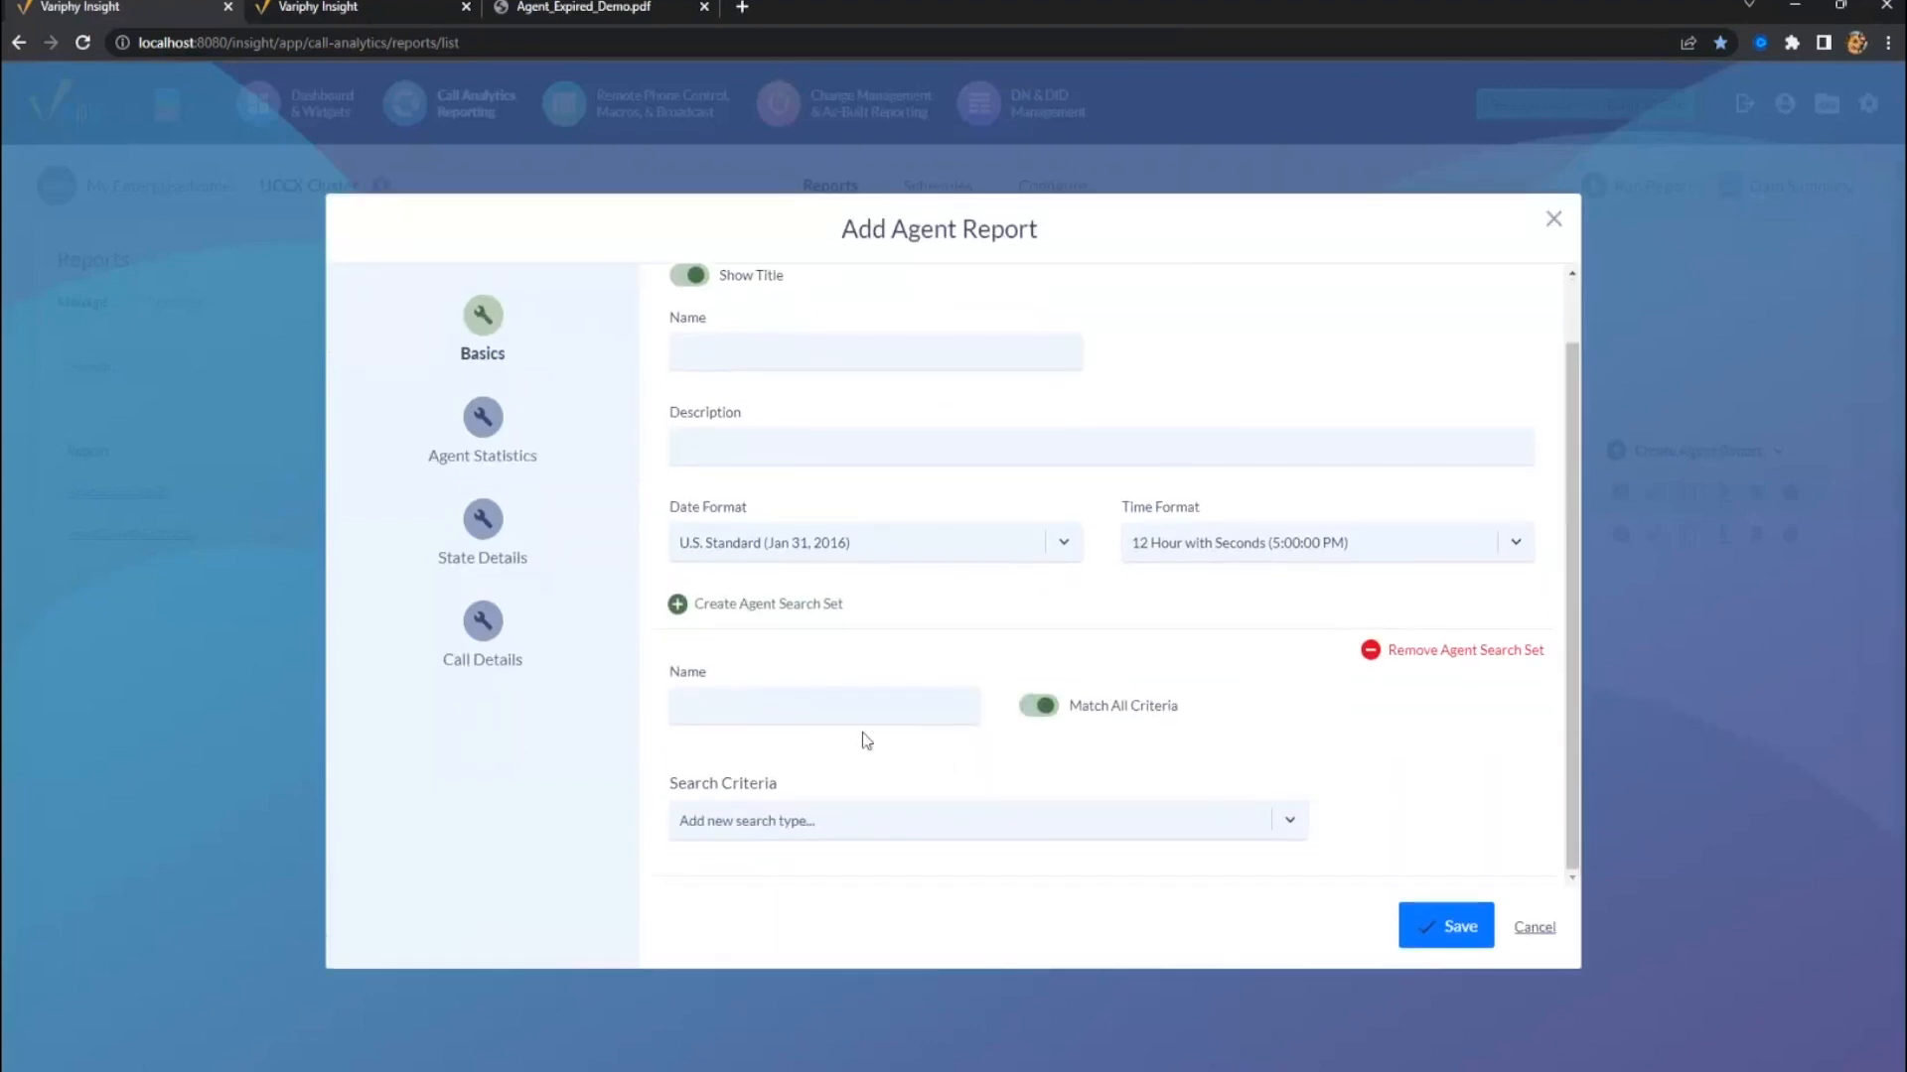
pyautogui.click(778, 706)
pyautogui.click(785, 754)
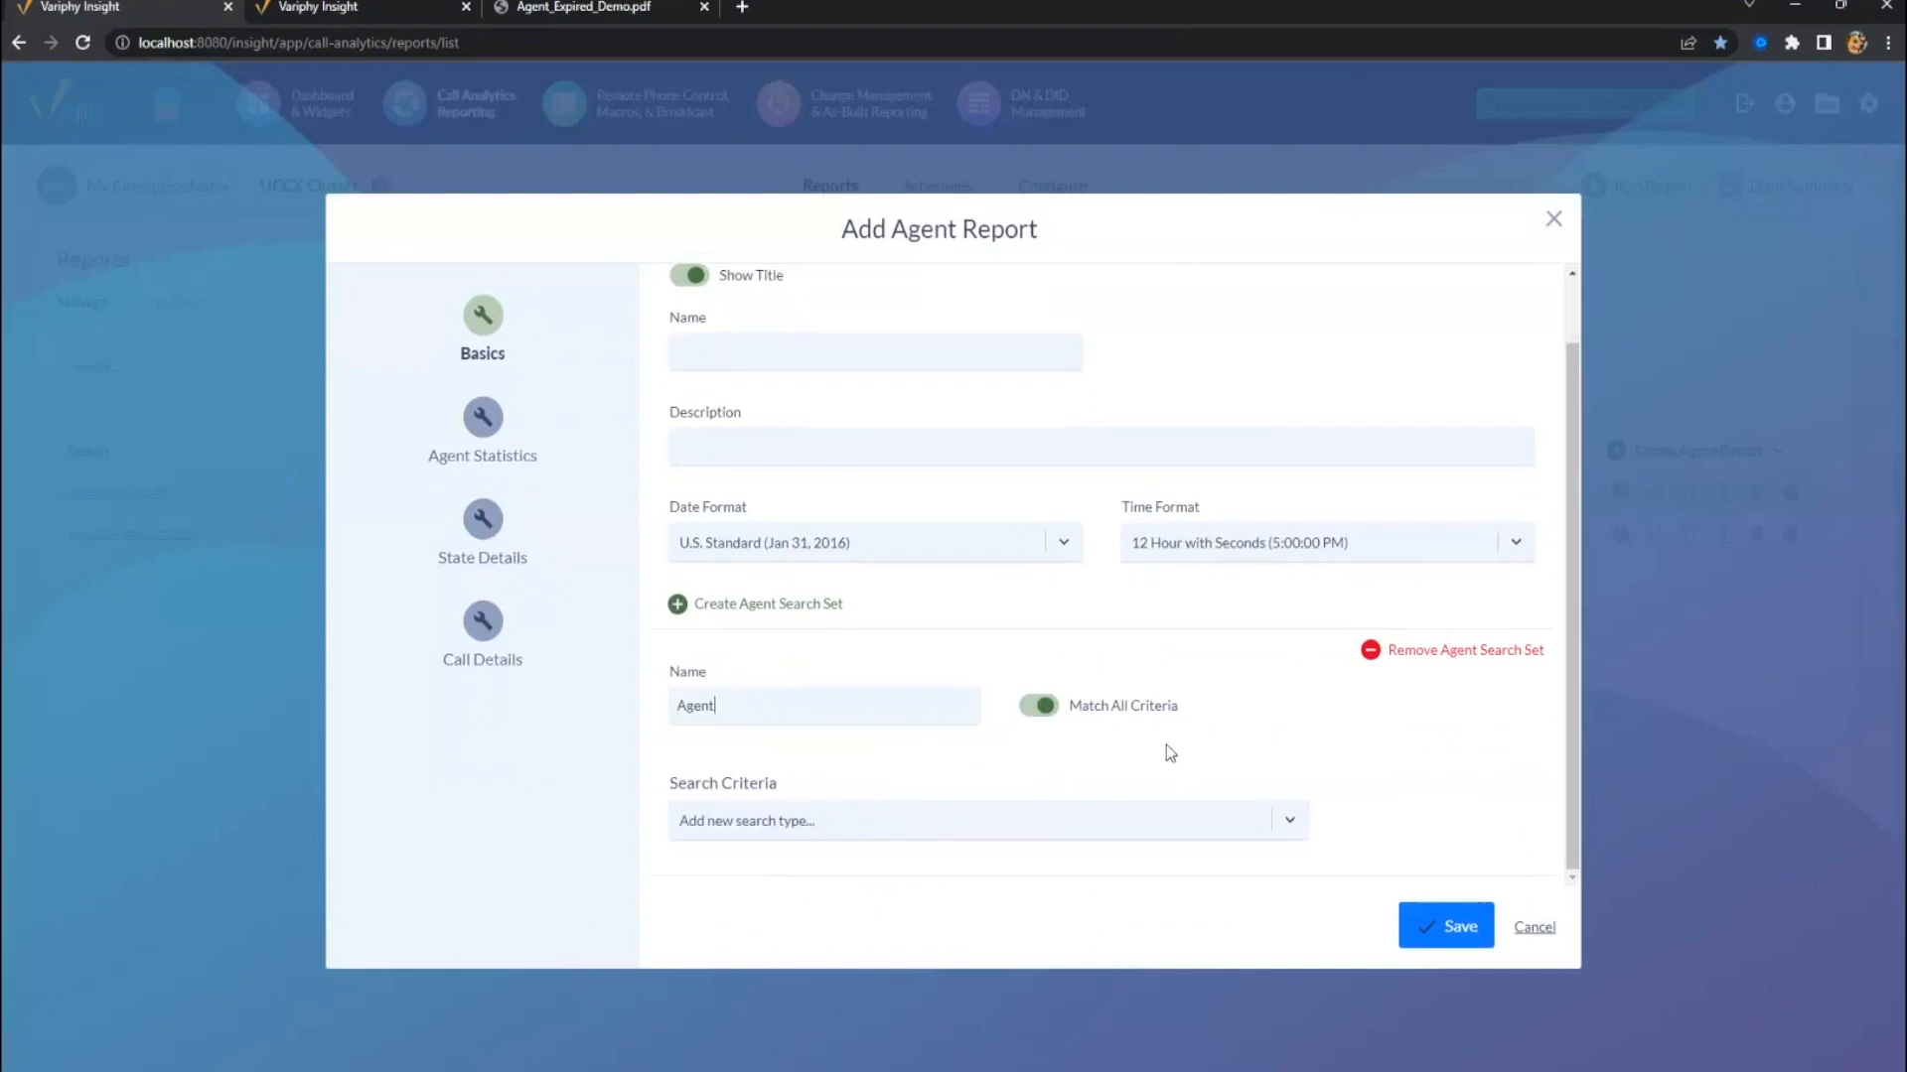
# - Add Agent, Resource Group and Team search criteria to the agent search set
pyautogui.click(959, 840)
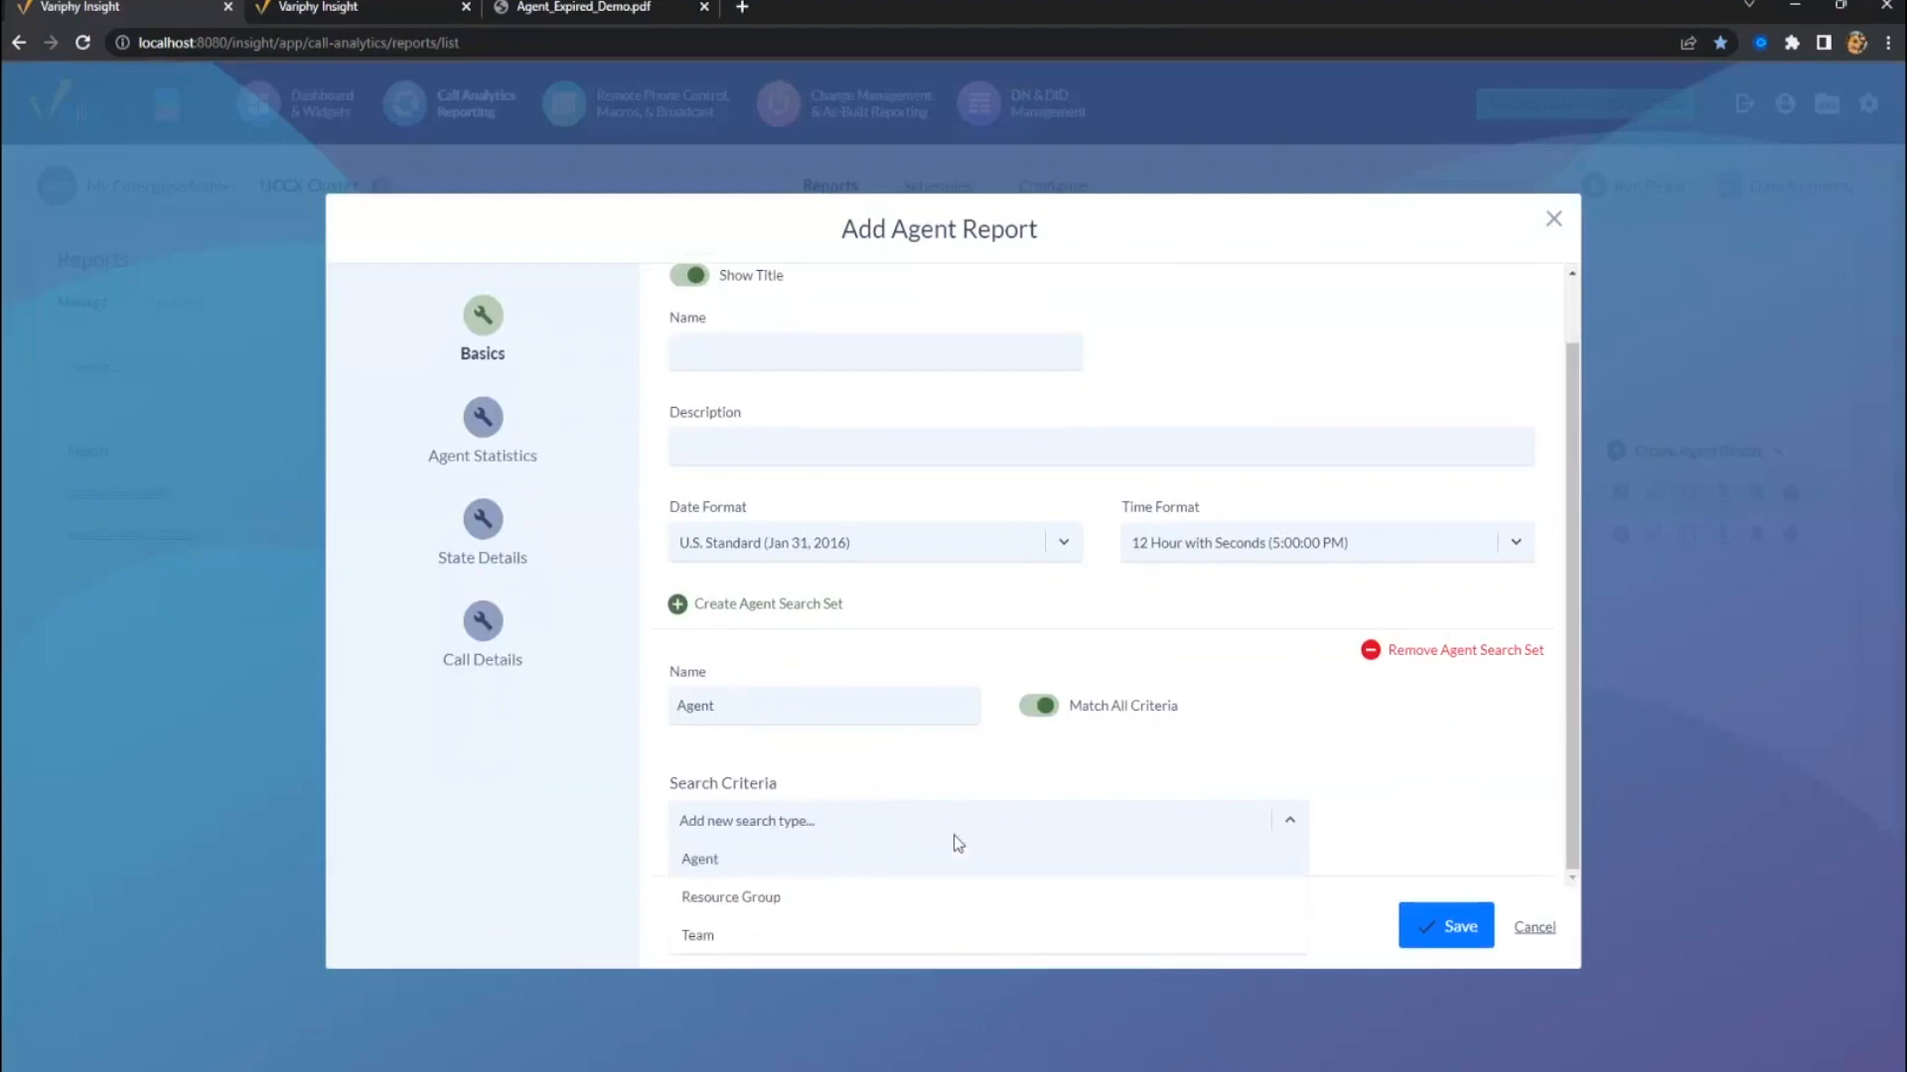
pyautogui.click(953, 872)
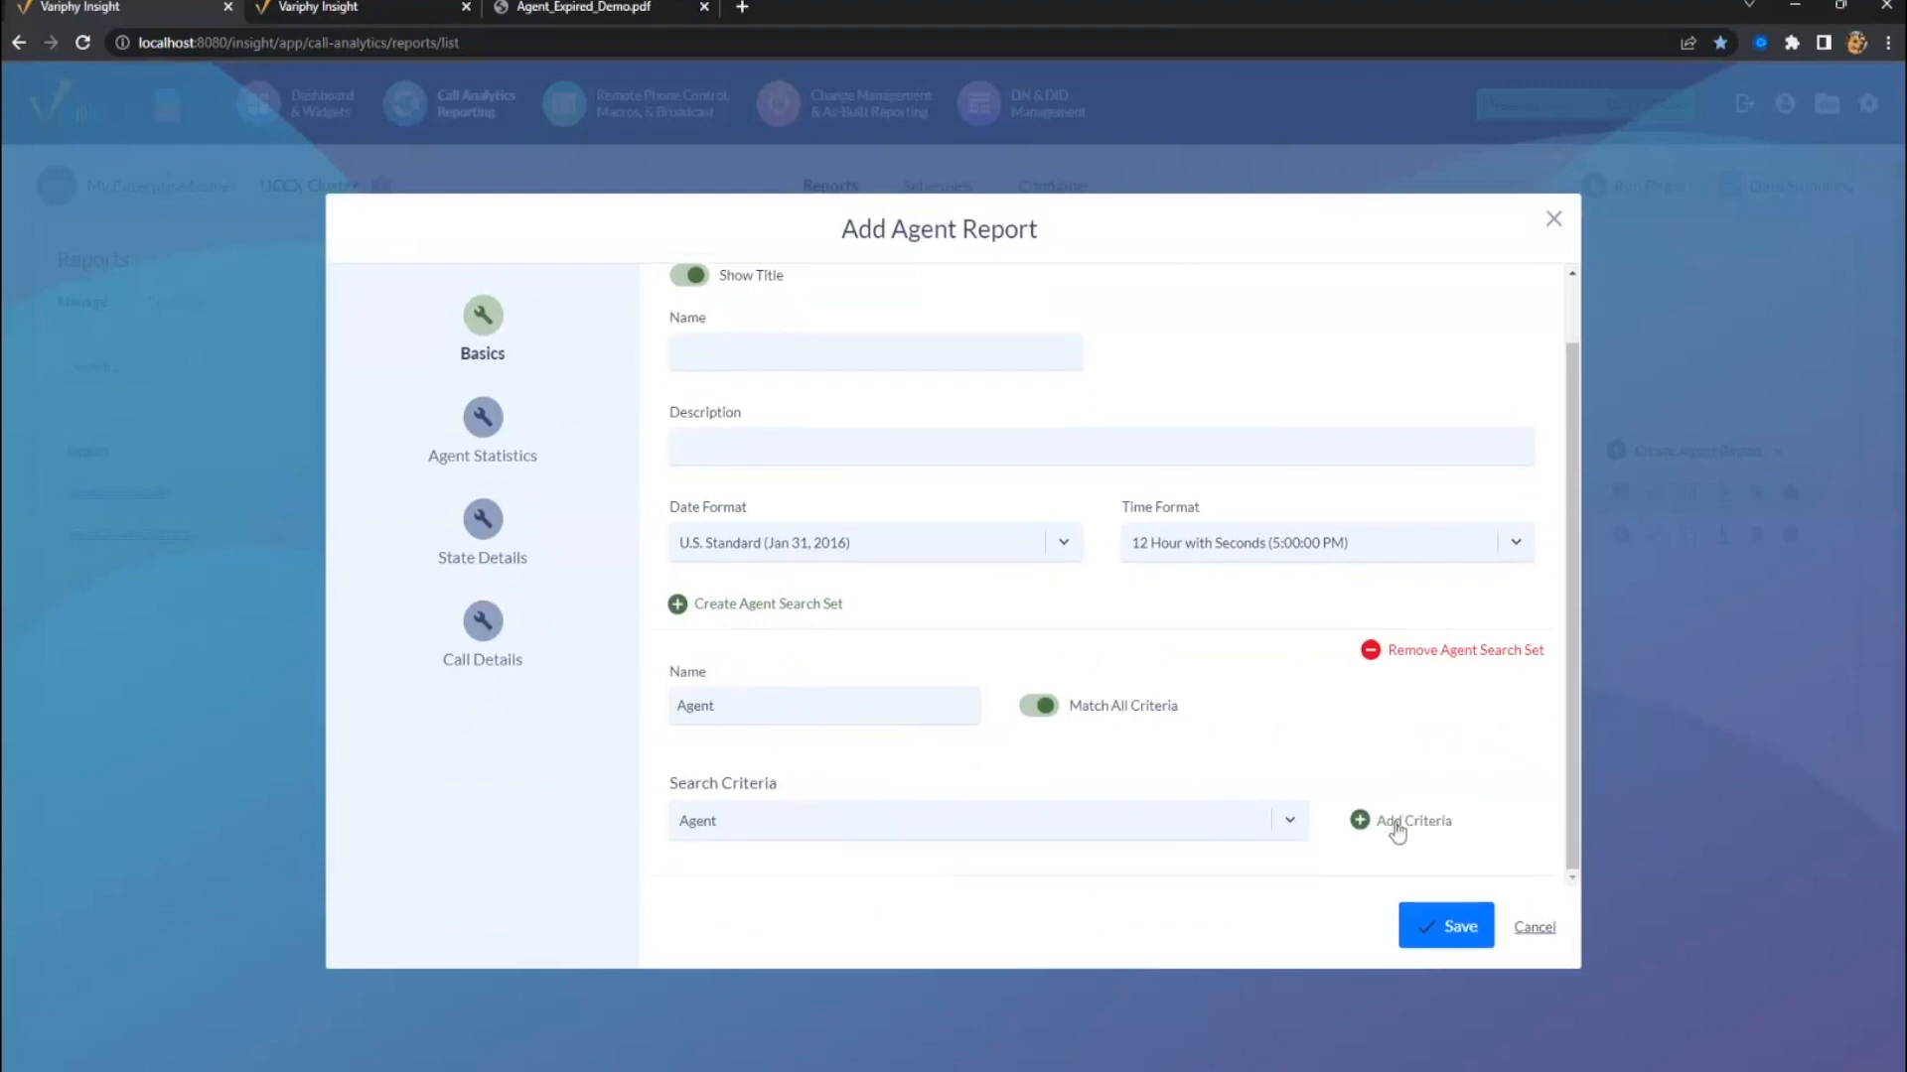
pyautogui.click(1370, 821)
pyautogui.click(1380, 824)
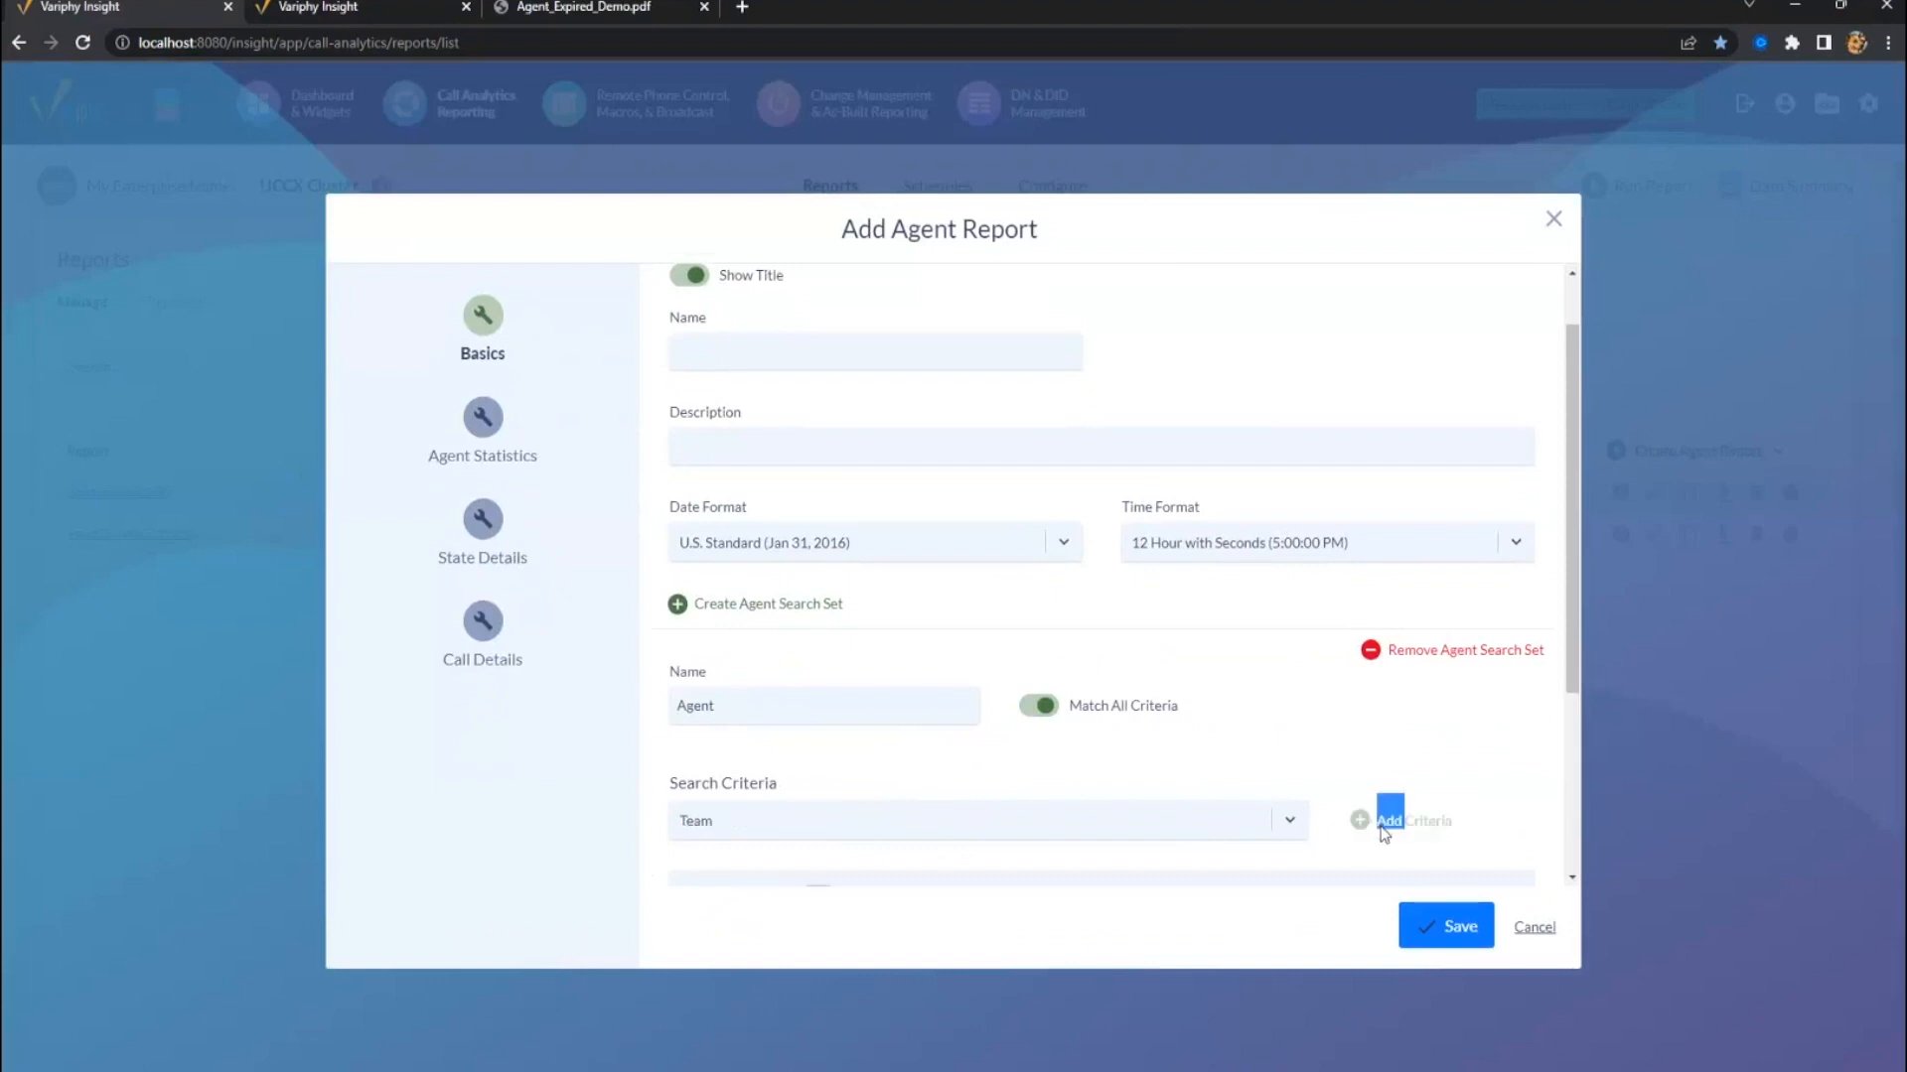
pyautogui.click(1379, 820)
pyautogui.scroll(-5, 1340, 784)
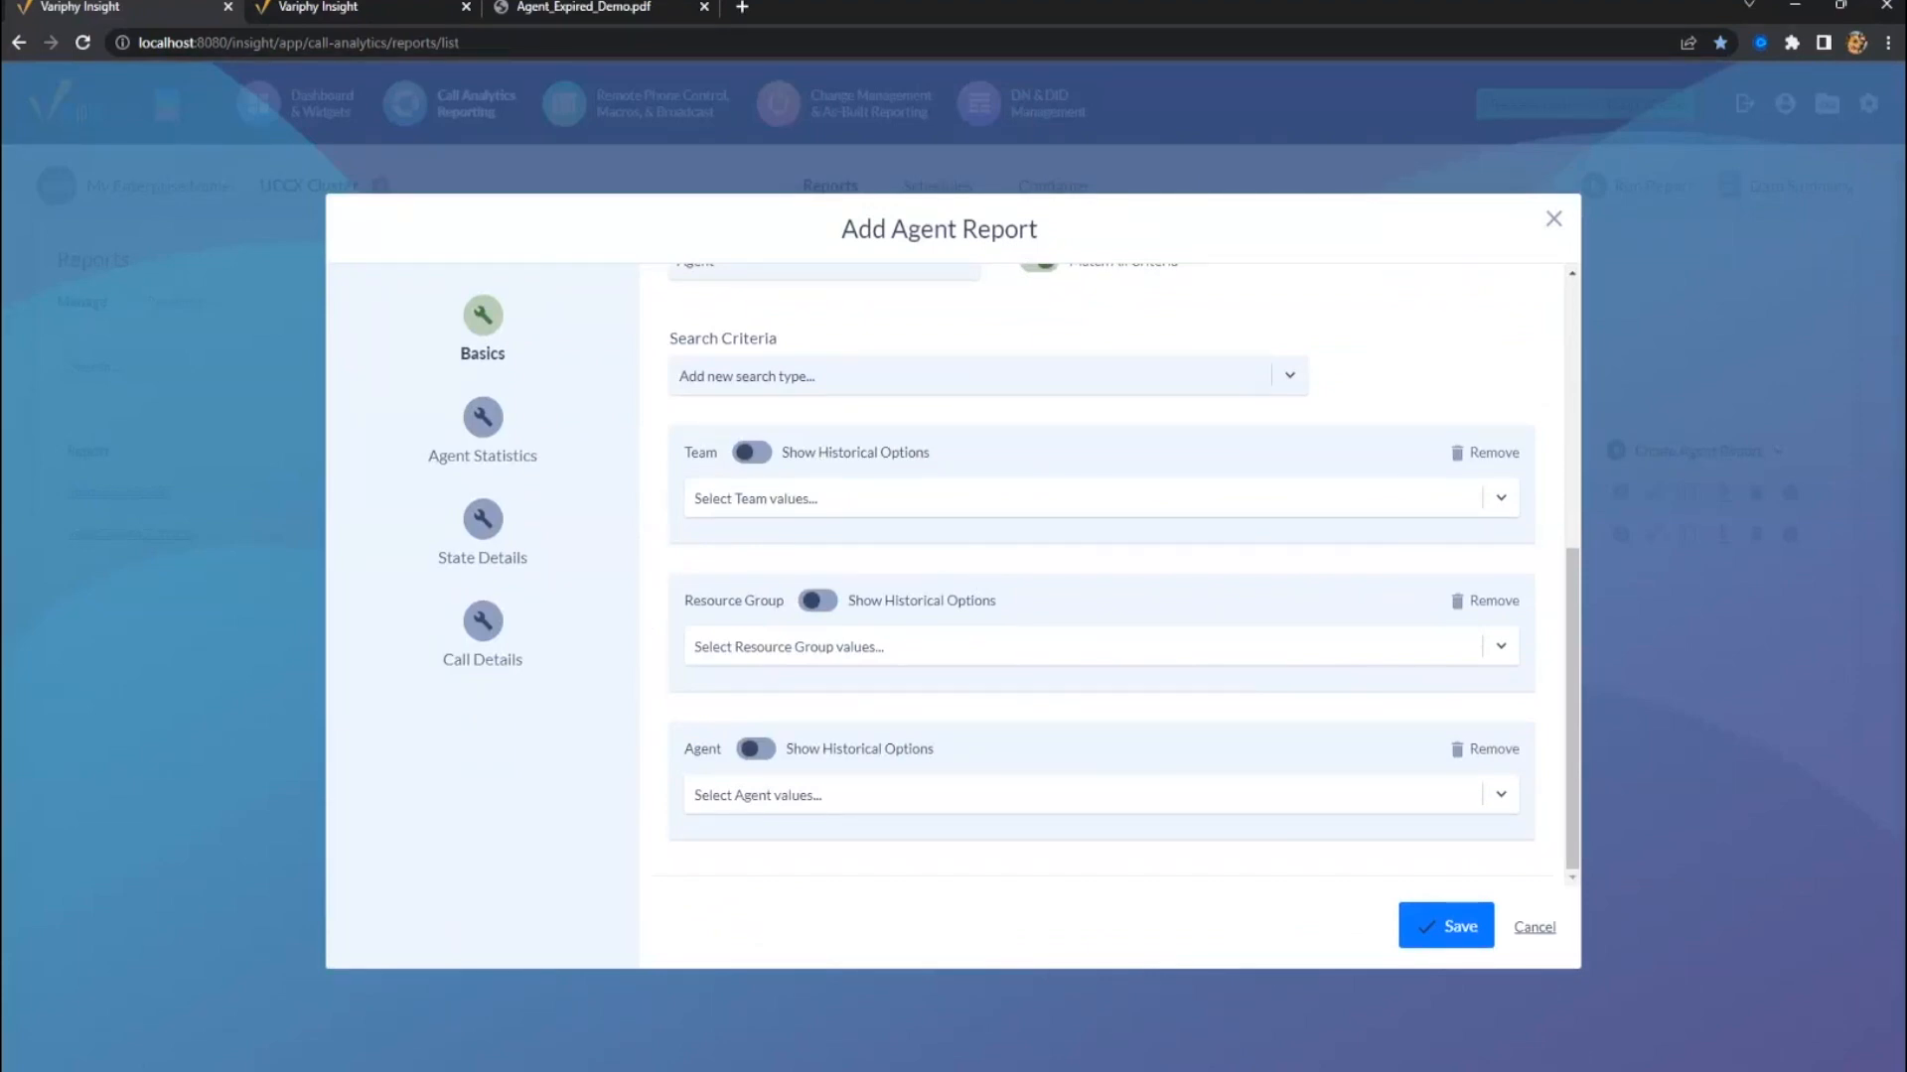
# - Examine the values offered for the Agent and Resource Group criteria without historical options
pyautogui.click(931, 805)
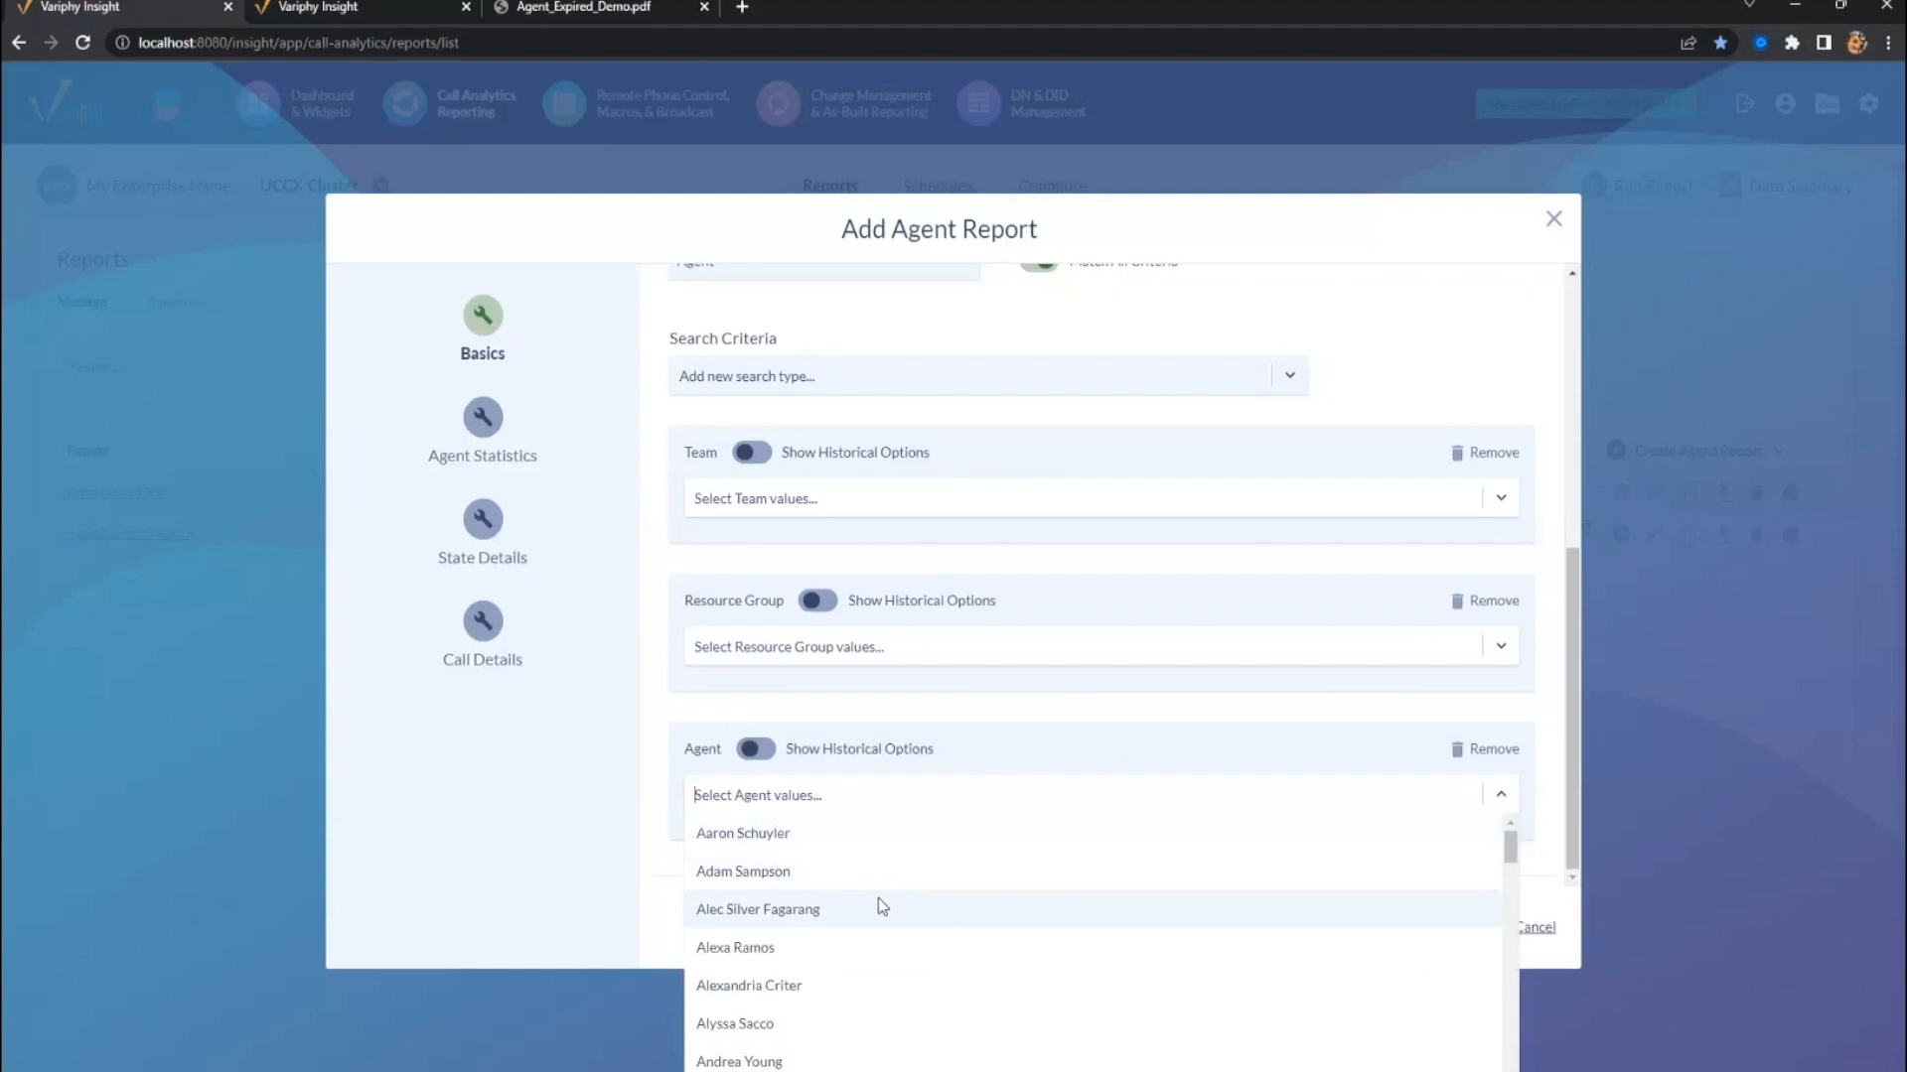
pyautogui.click(818, 645)
pyautogui.click(791, 646)
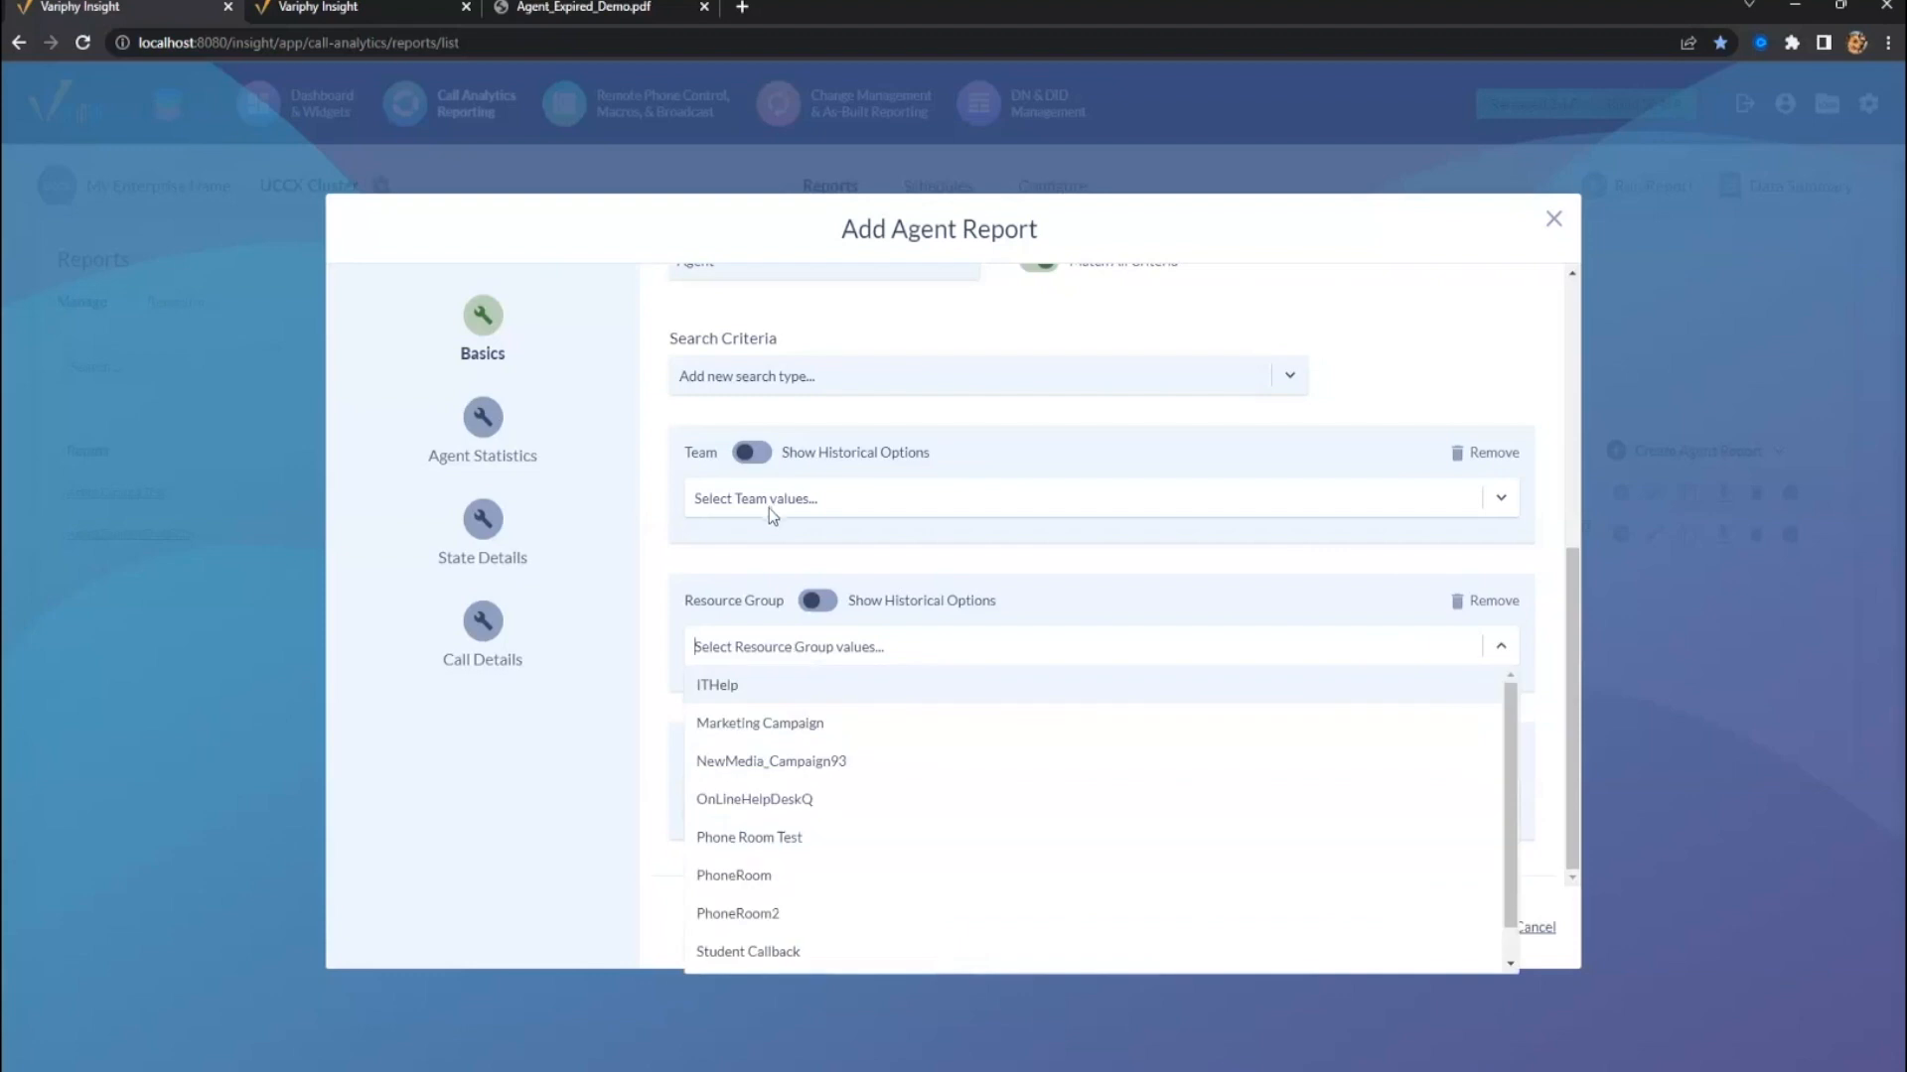
pyautogui.click(602, 543)
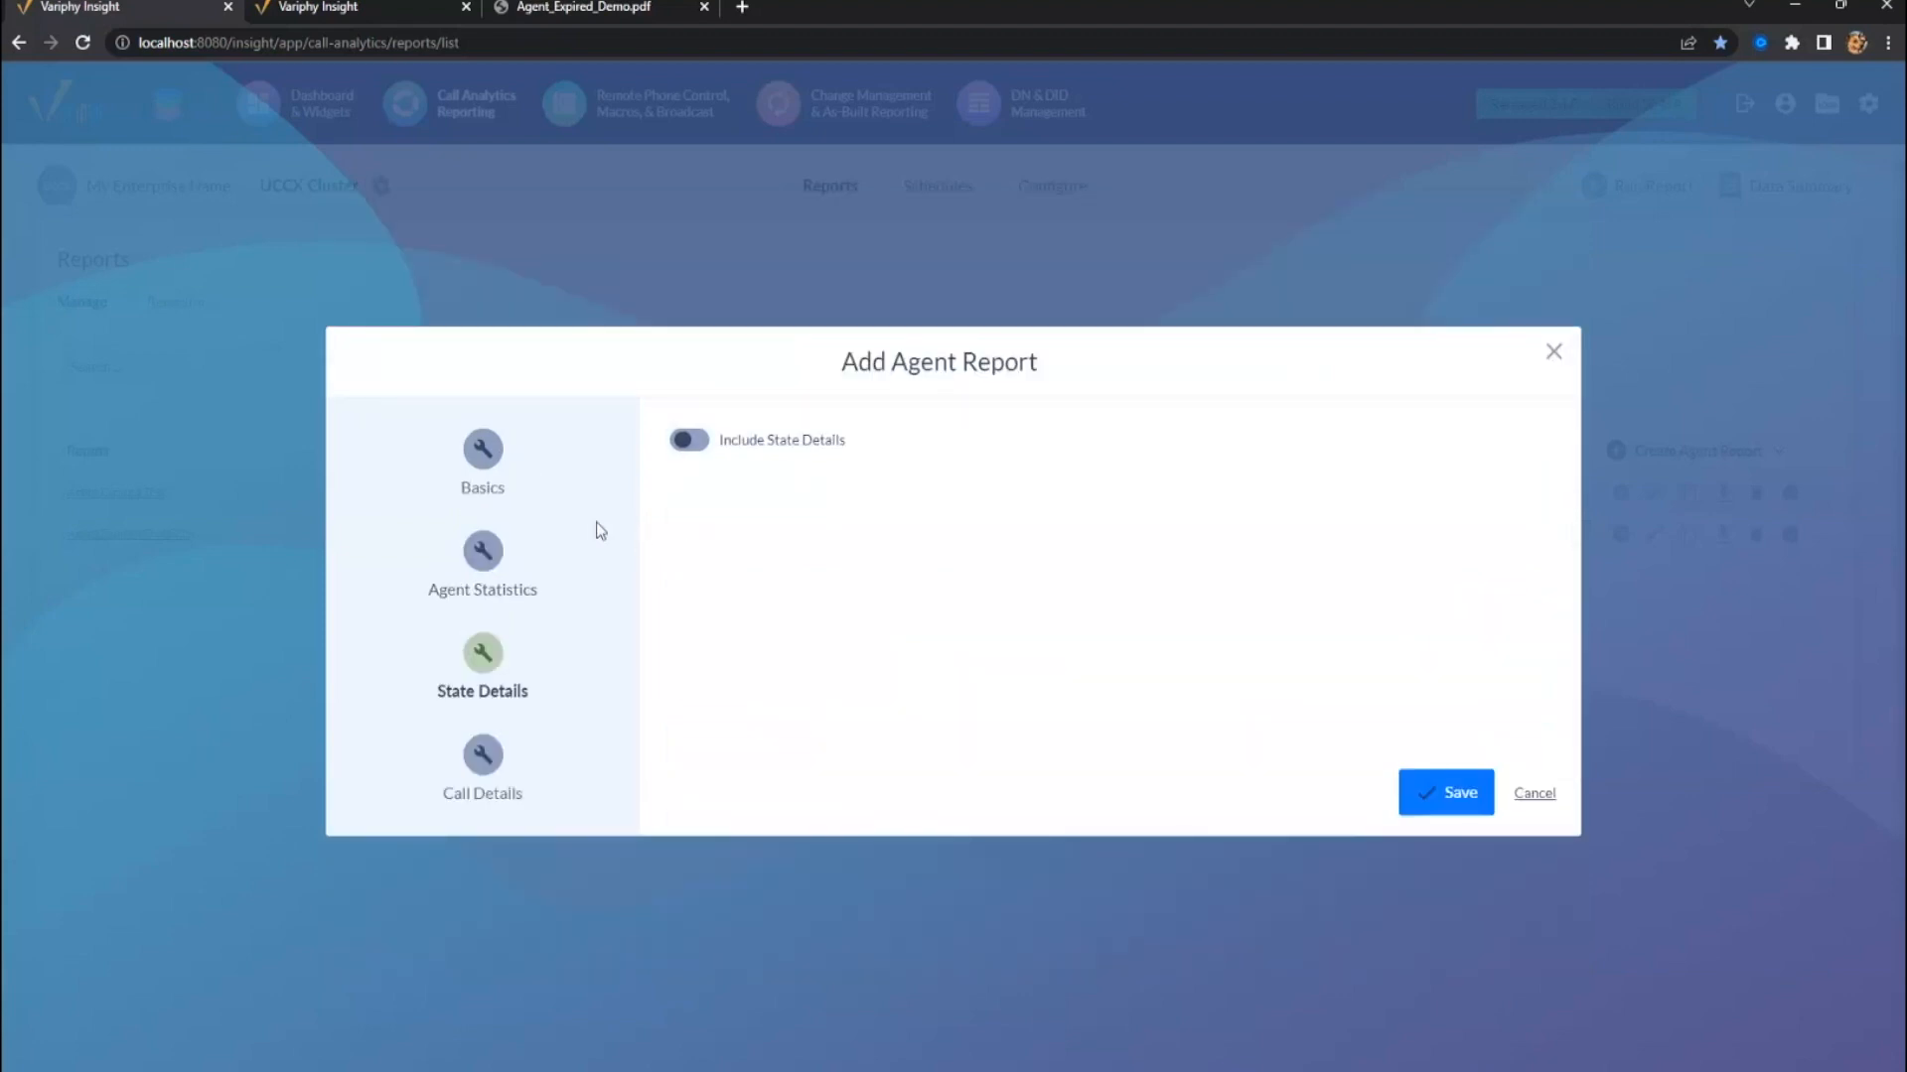
pyautogui.click(482, 449)
pyautogui.scroll(-5, 842, 688)
pyautogui.scroll(1, 895, 693)
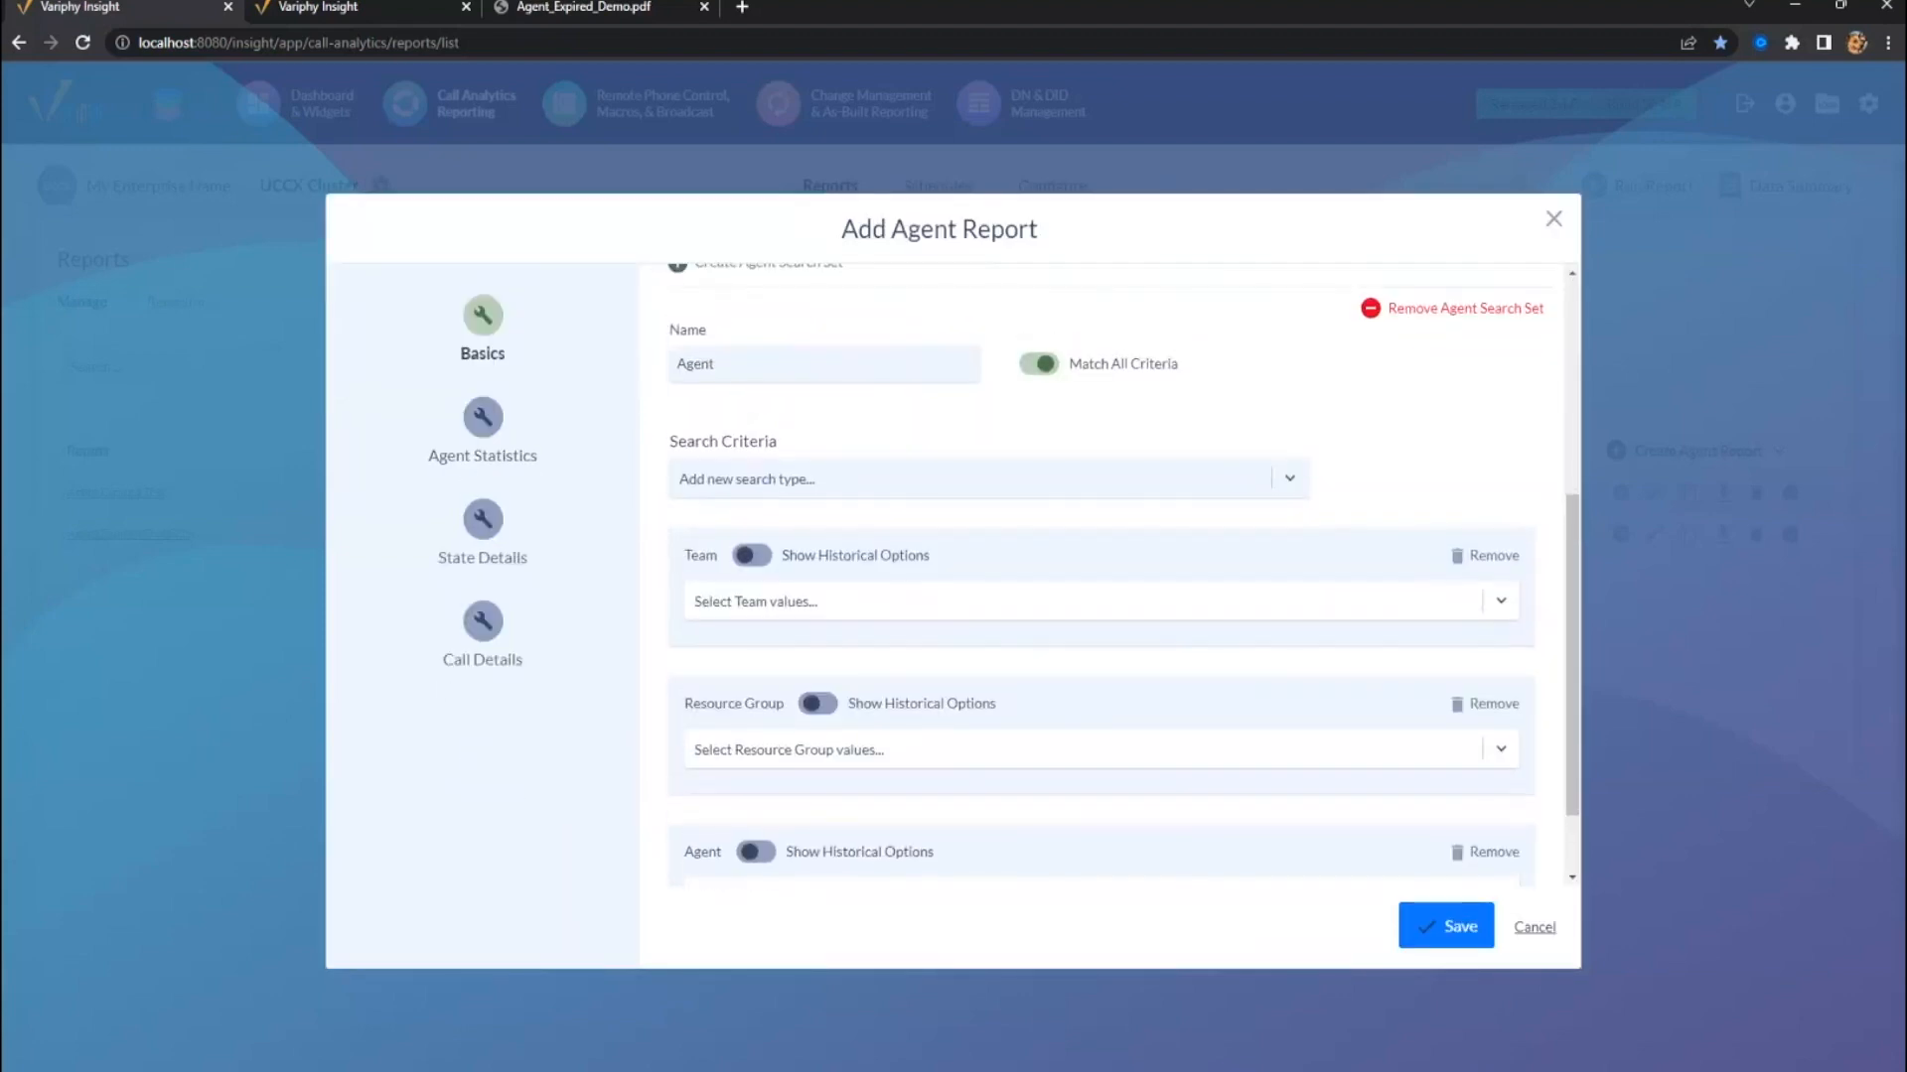
pyautogui.scroll(-1, 795, 804)
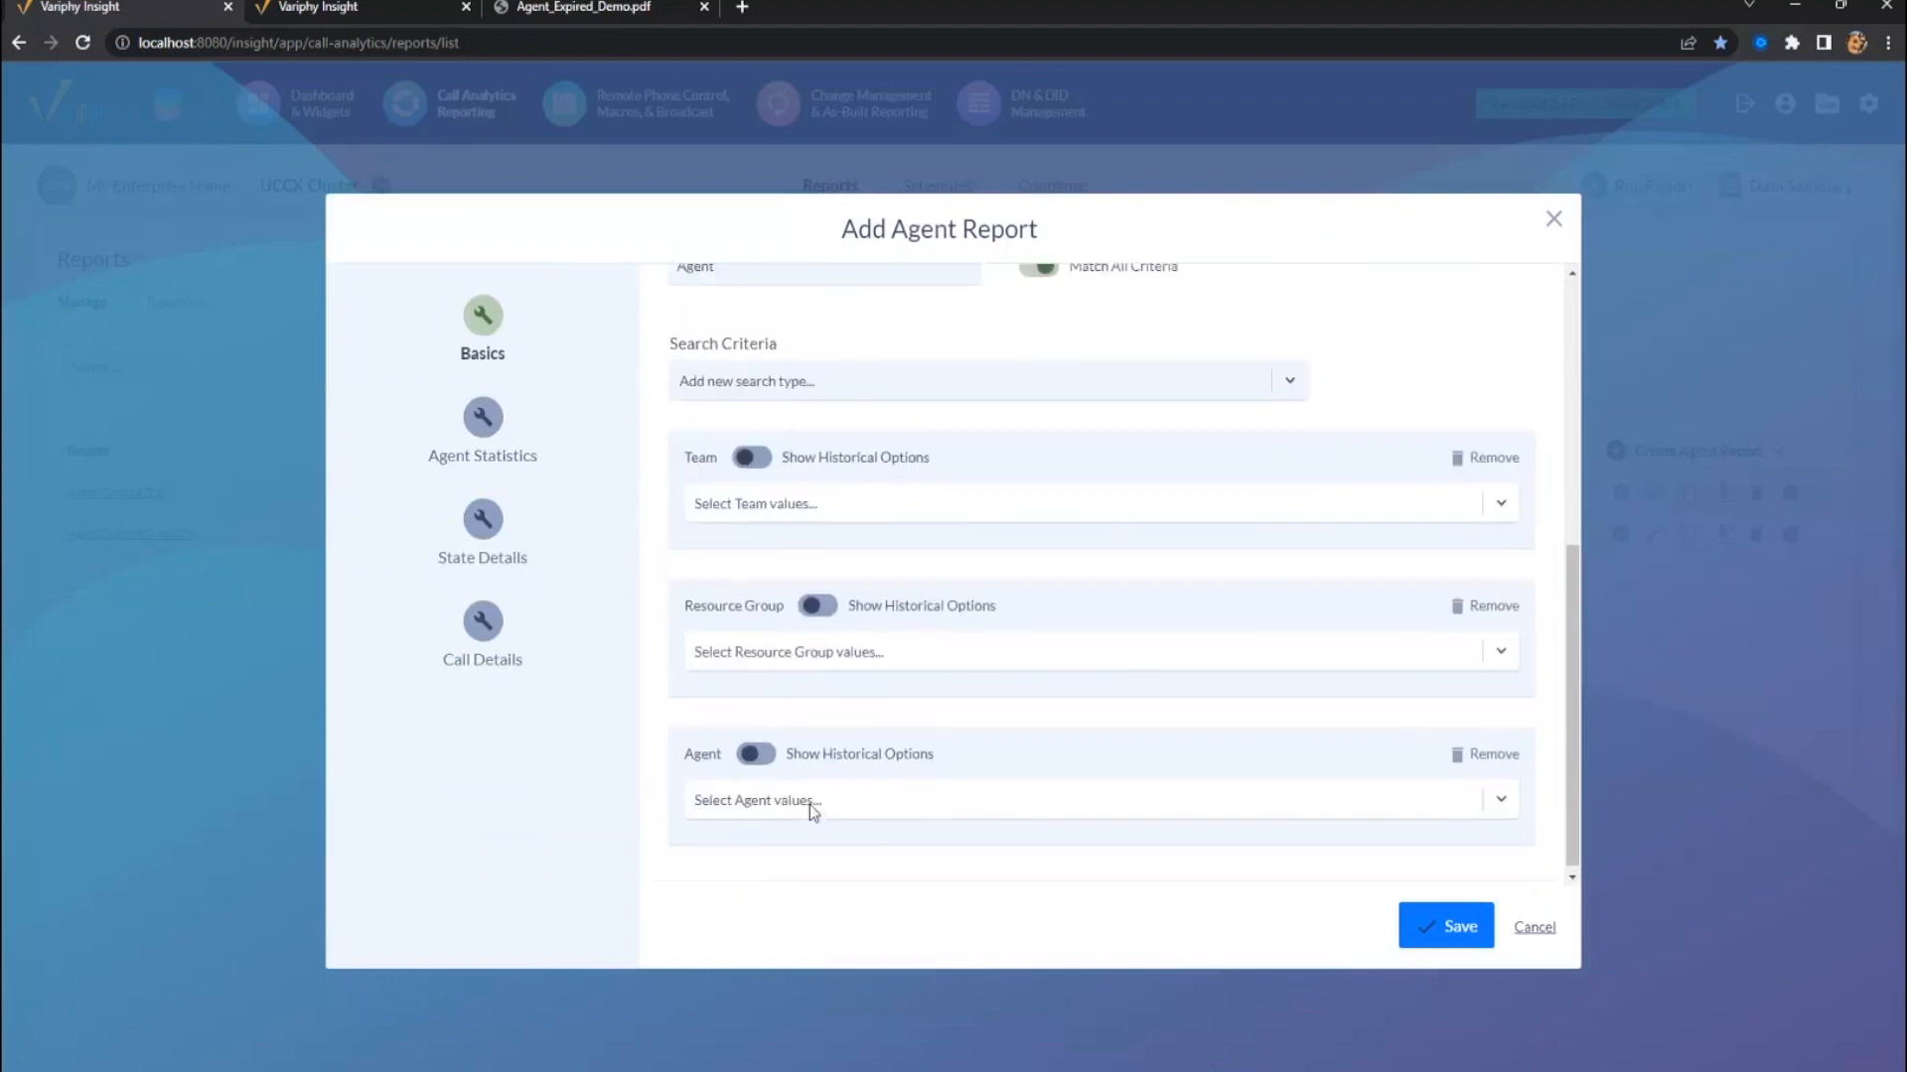
# - Enable Show Historical Options for the Agent criterion and look through the flagged entries among its available values
pyautogui.click(767, 750)
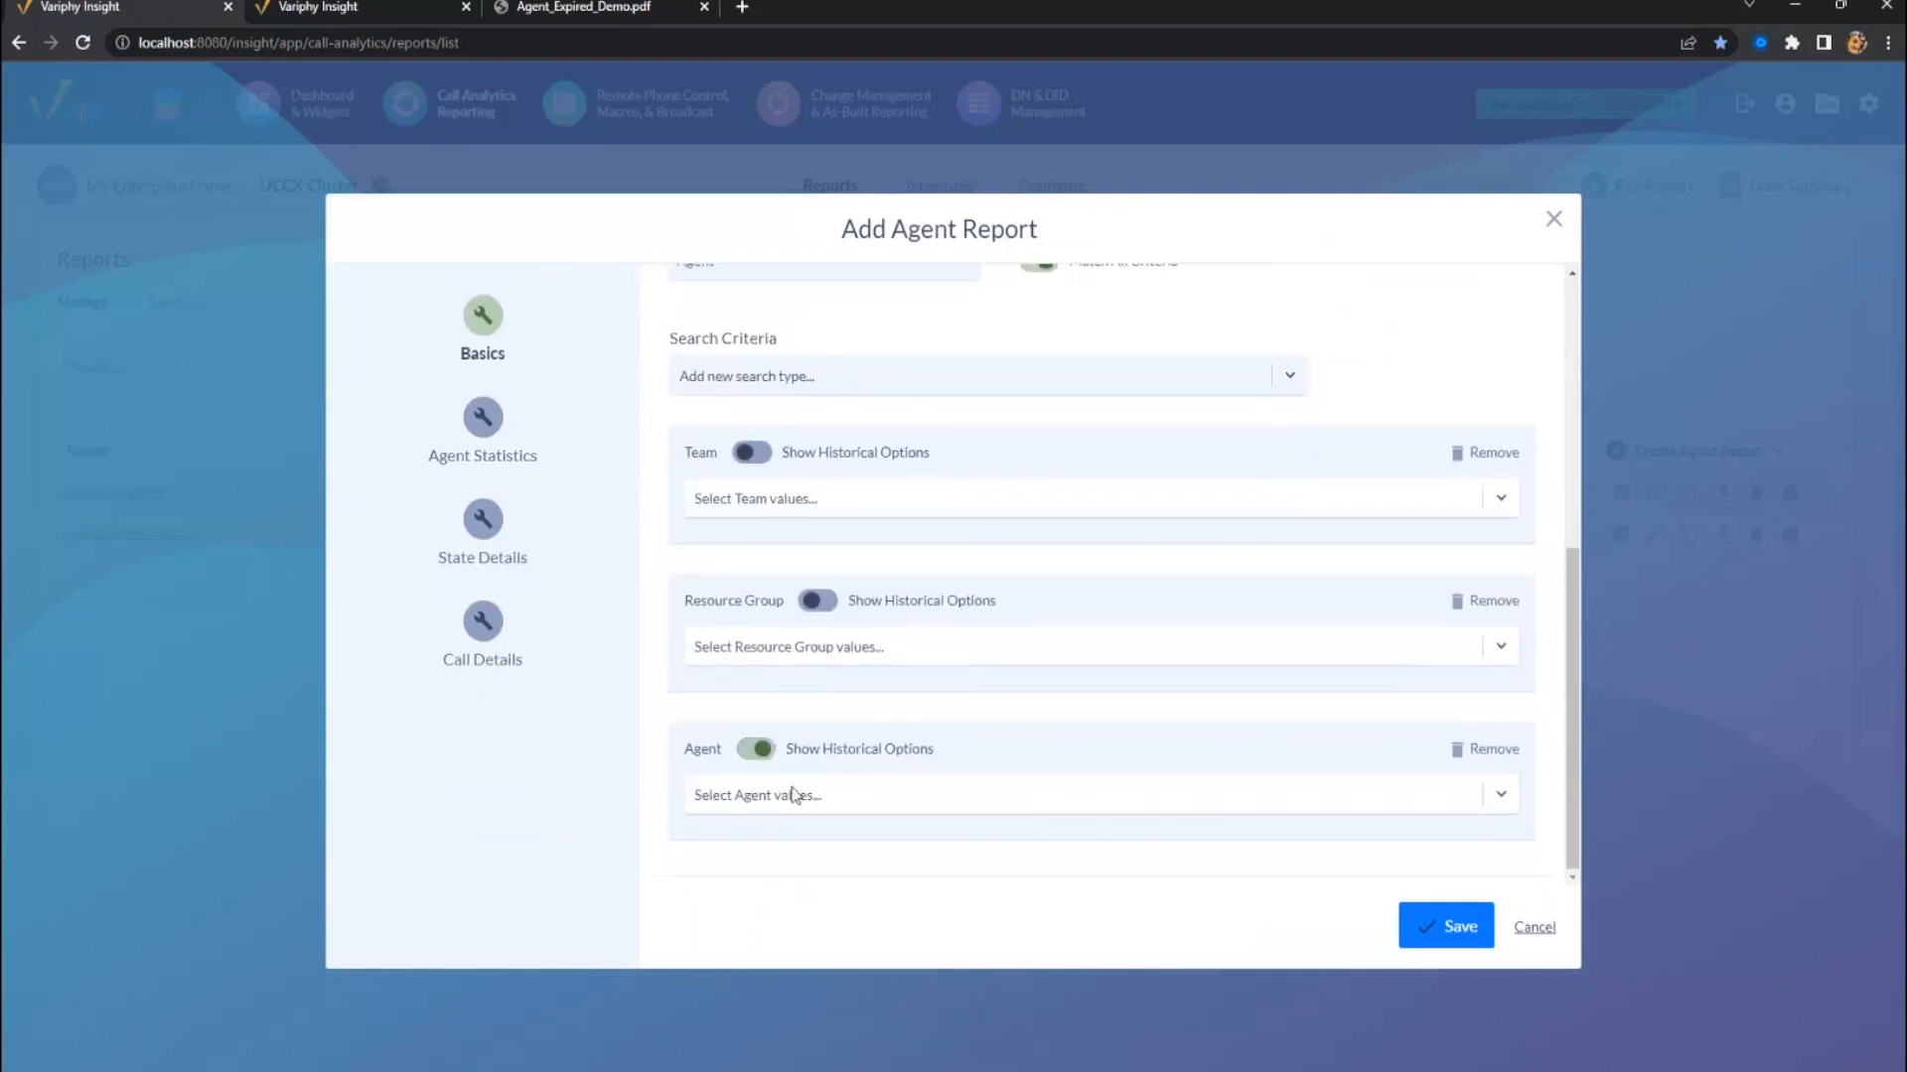
pyautogui.click(789, 794)
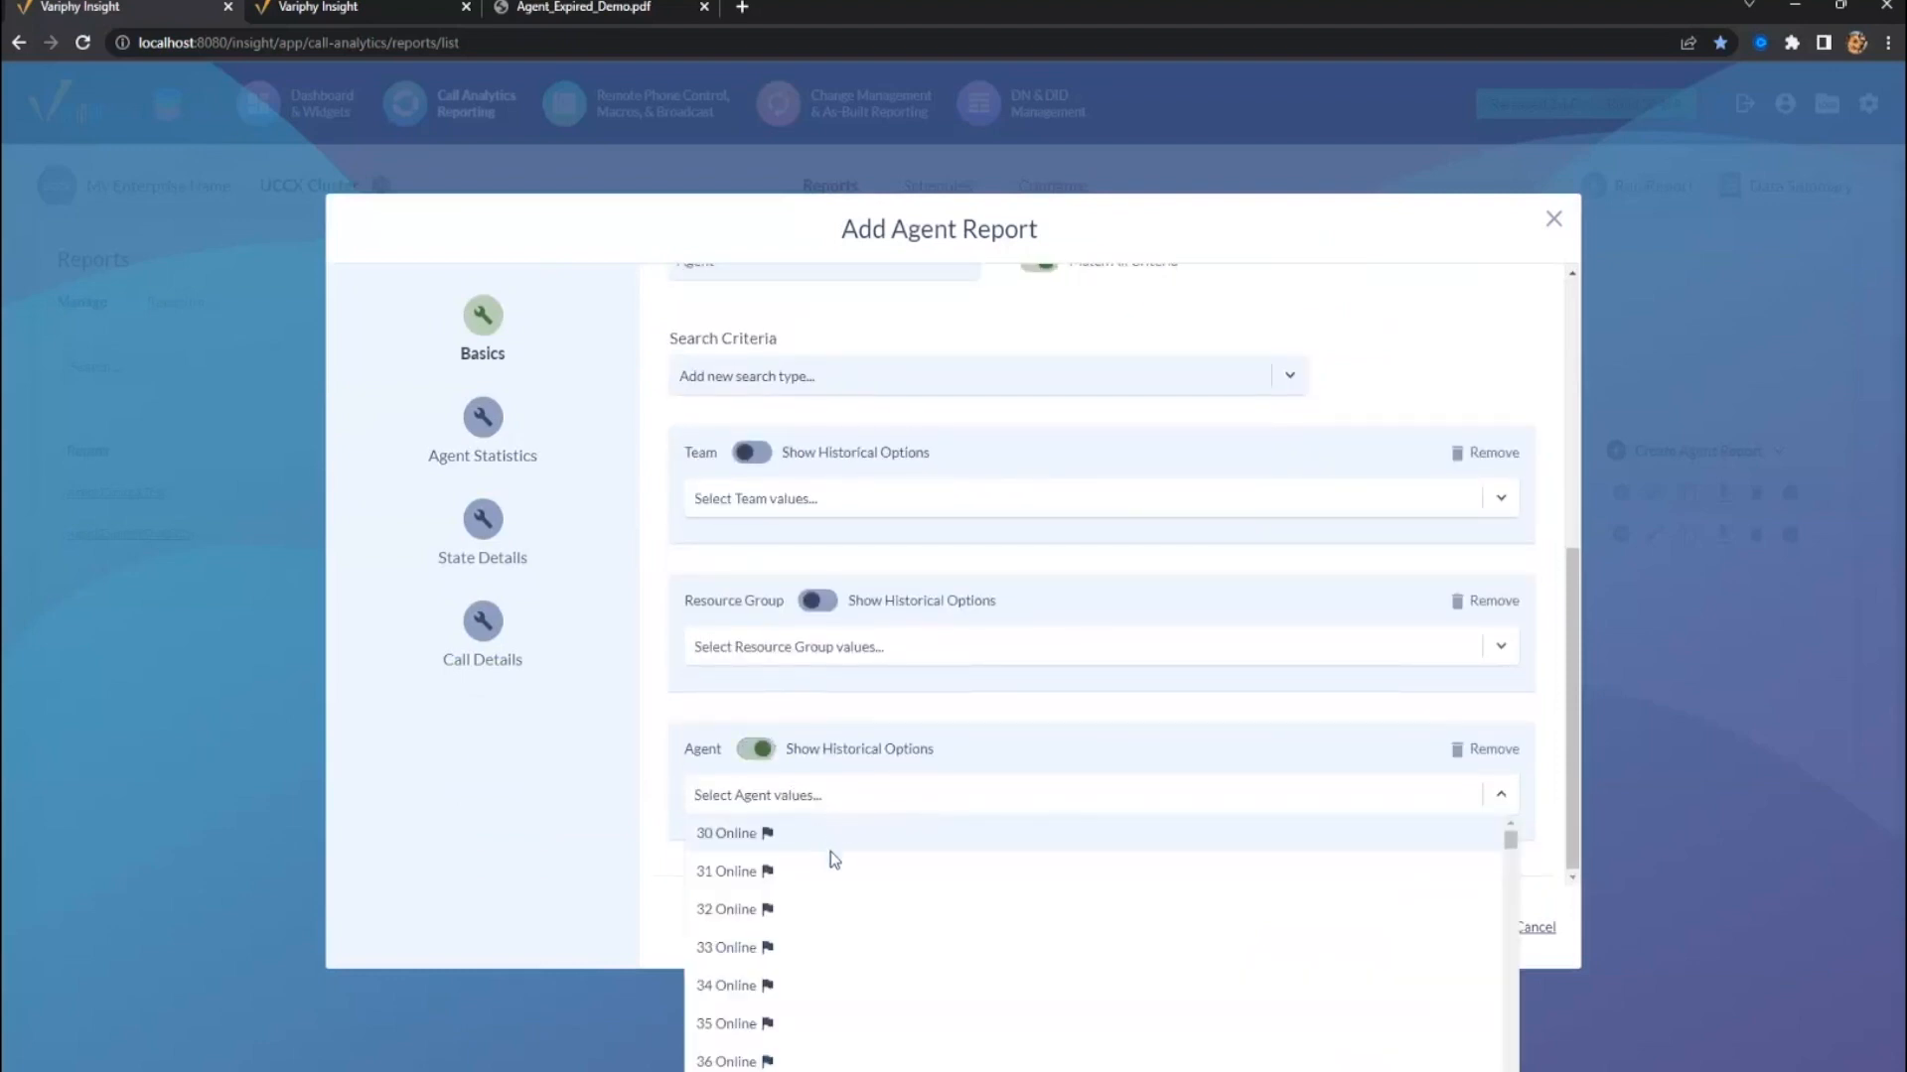
pyautogui.scroll(-3, 830, 850)
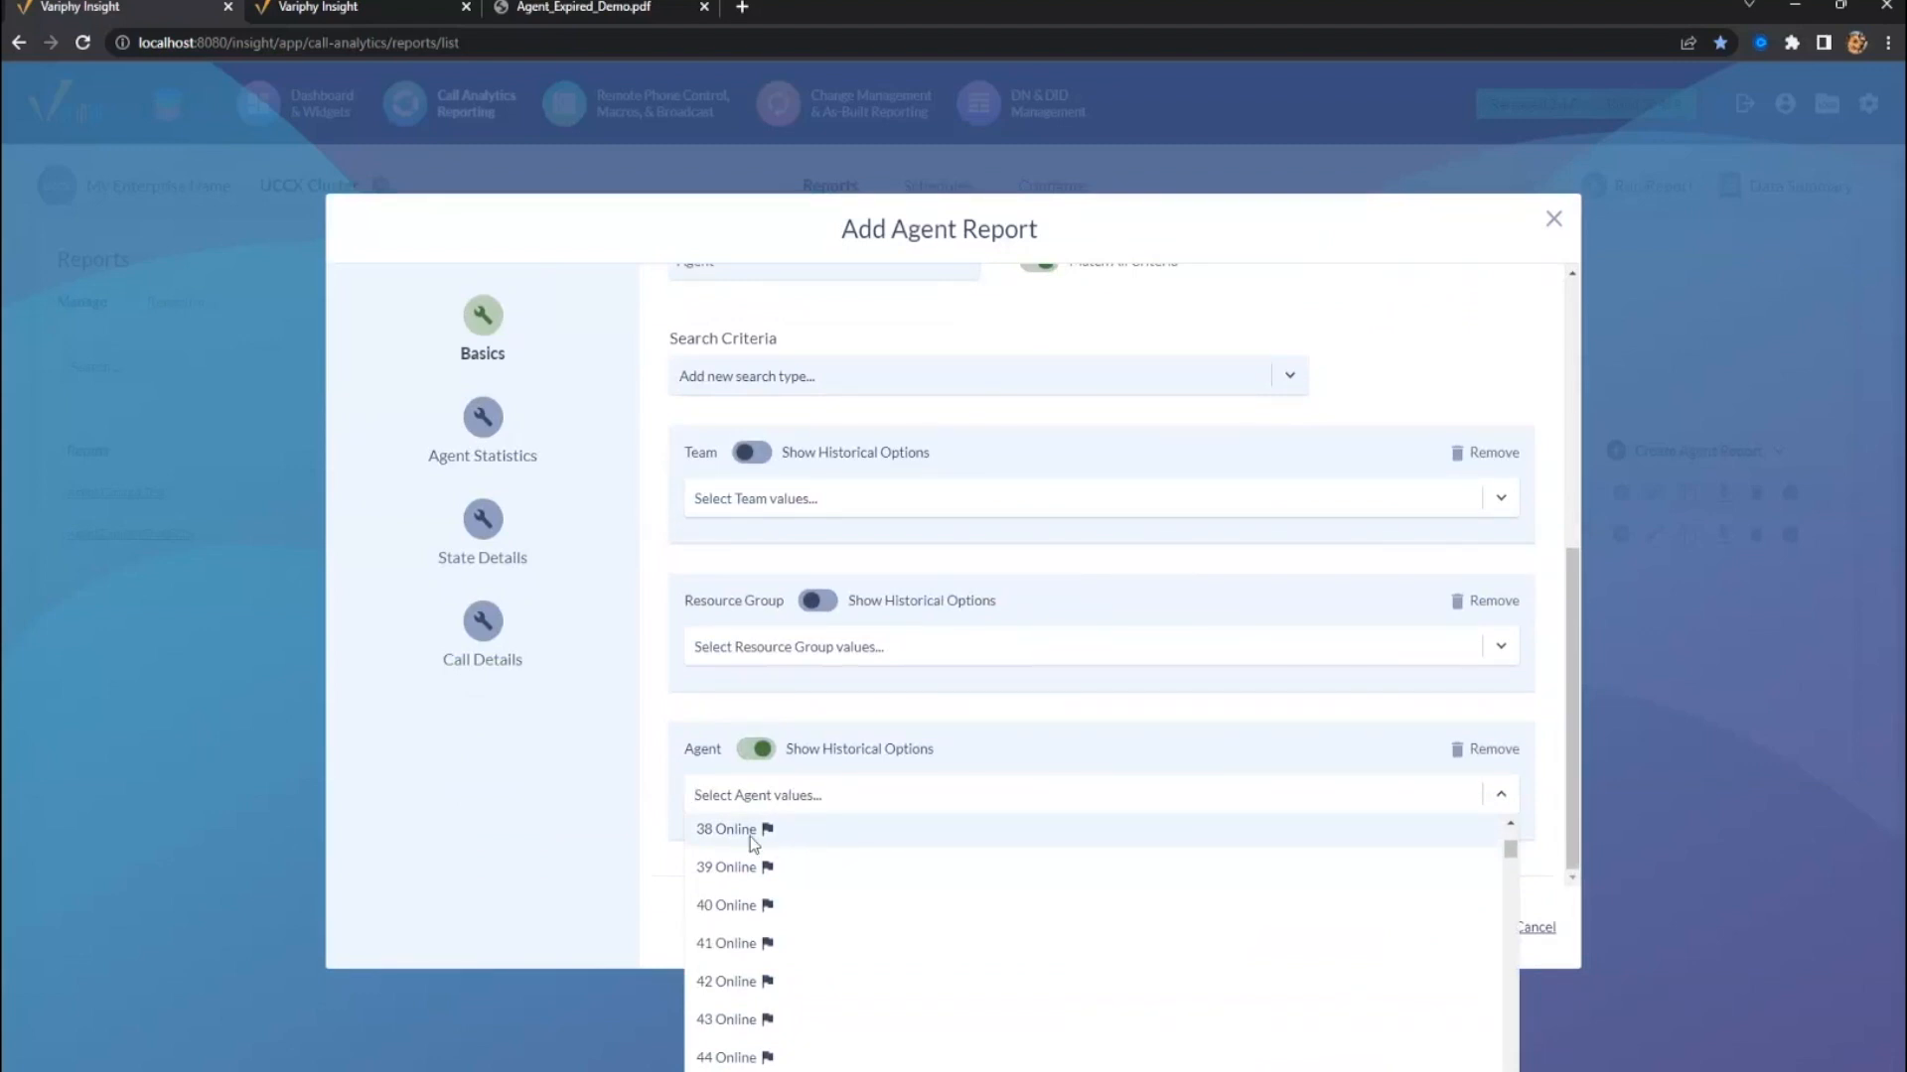
pyautogui.scroll(-5, 740, 854)
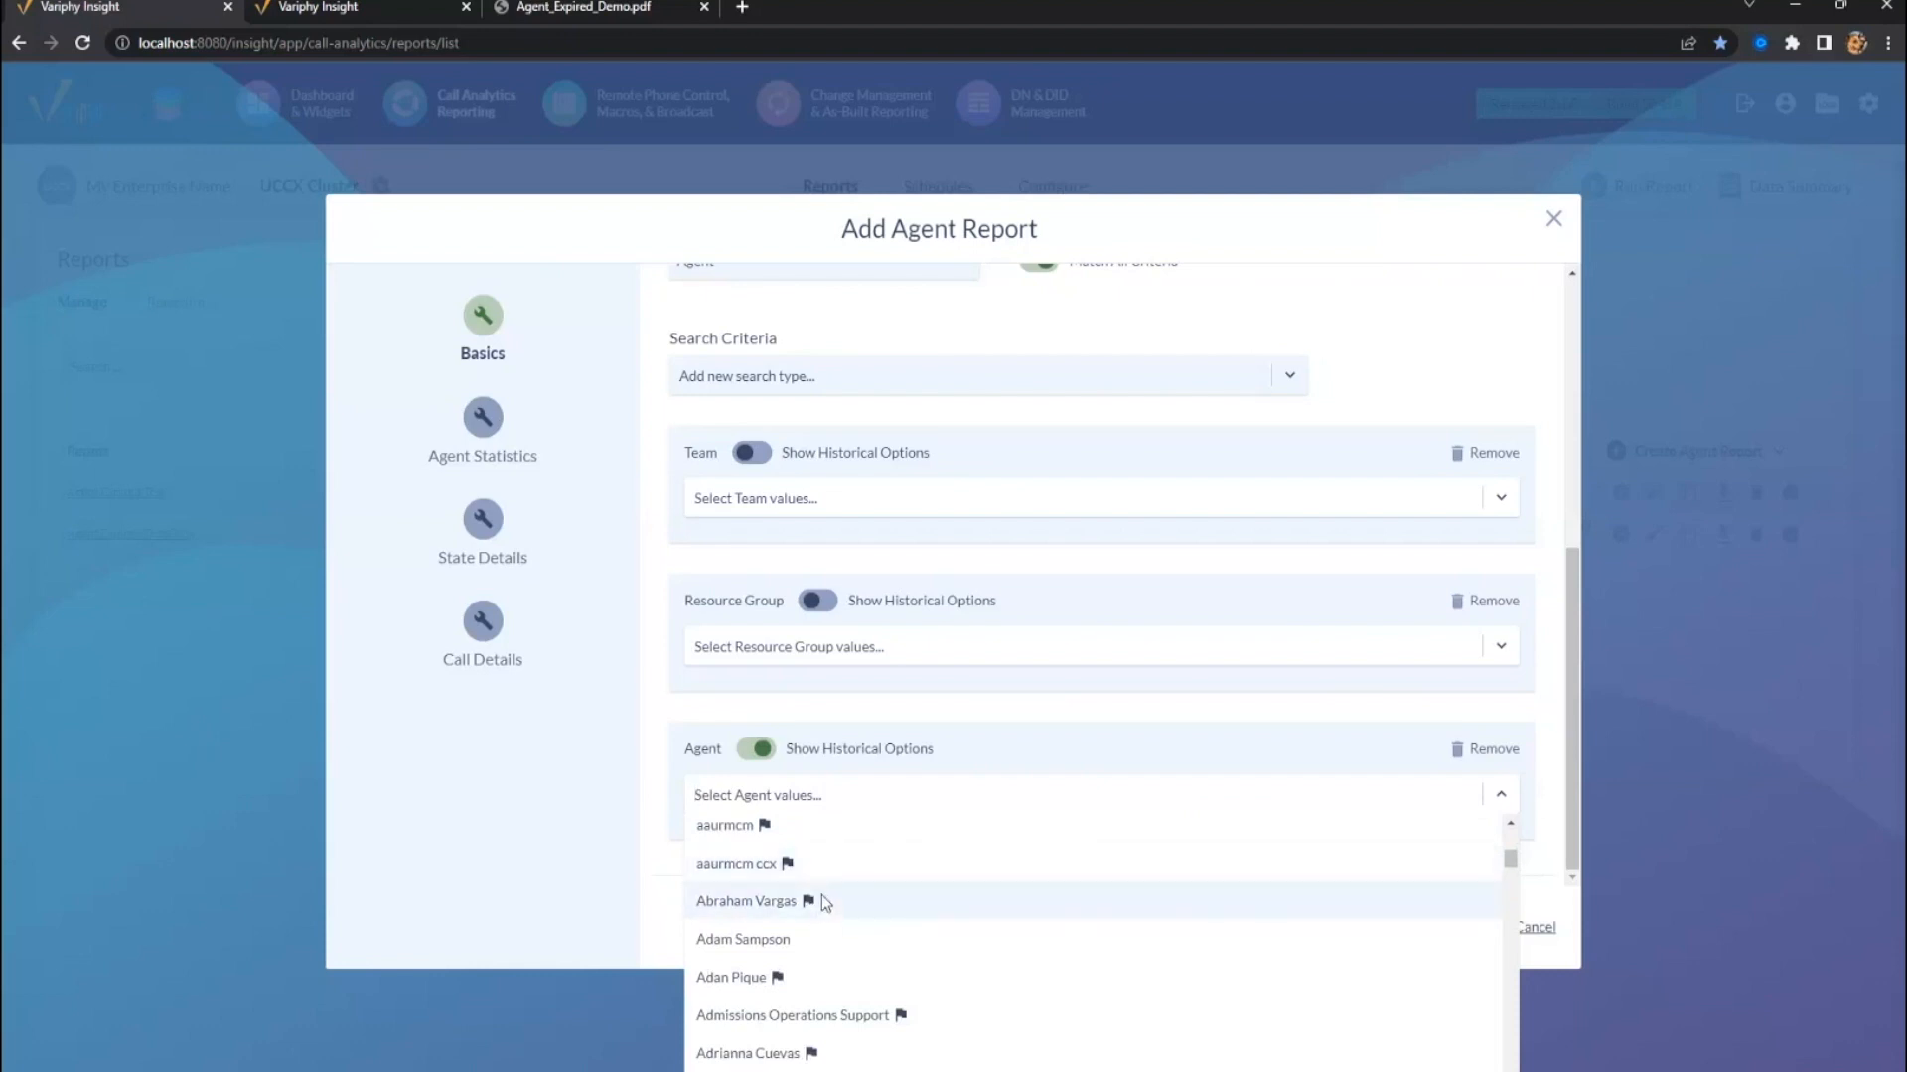
pyautogui.scroll(-3, 888, 894)
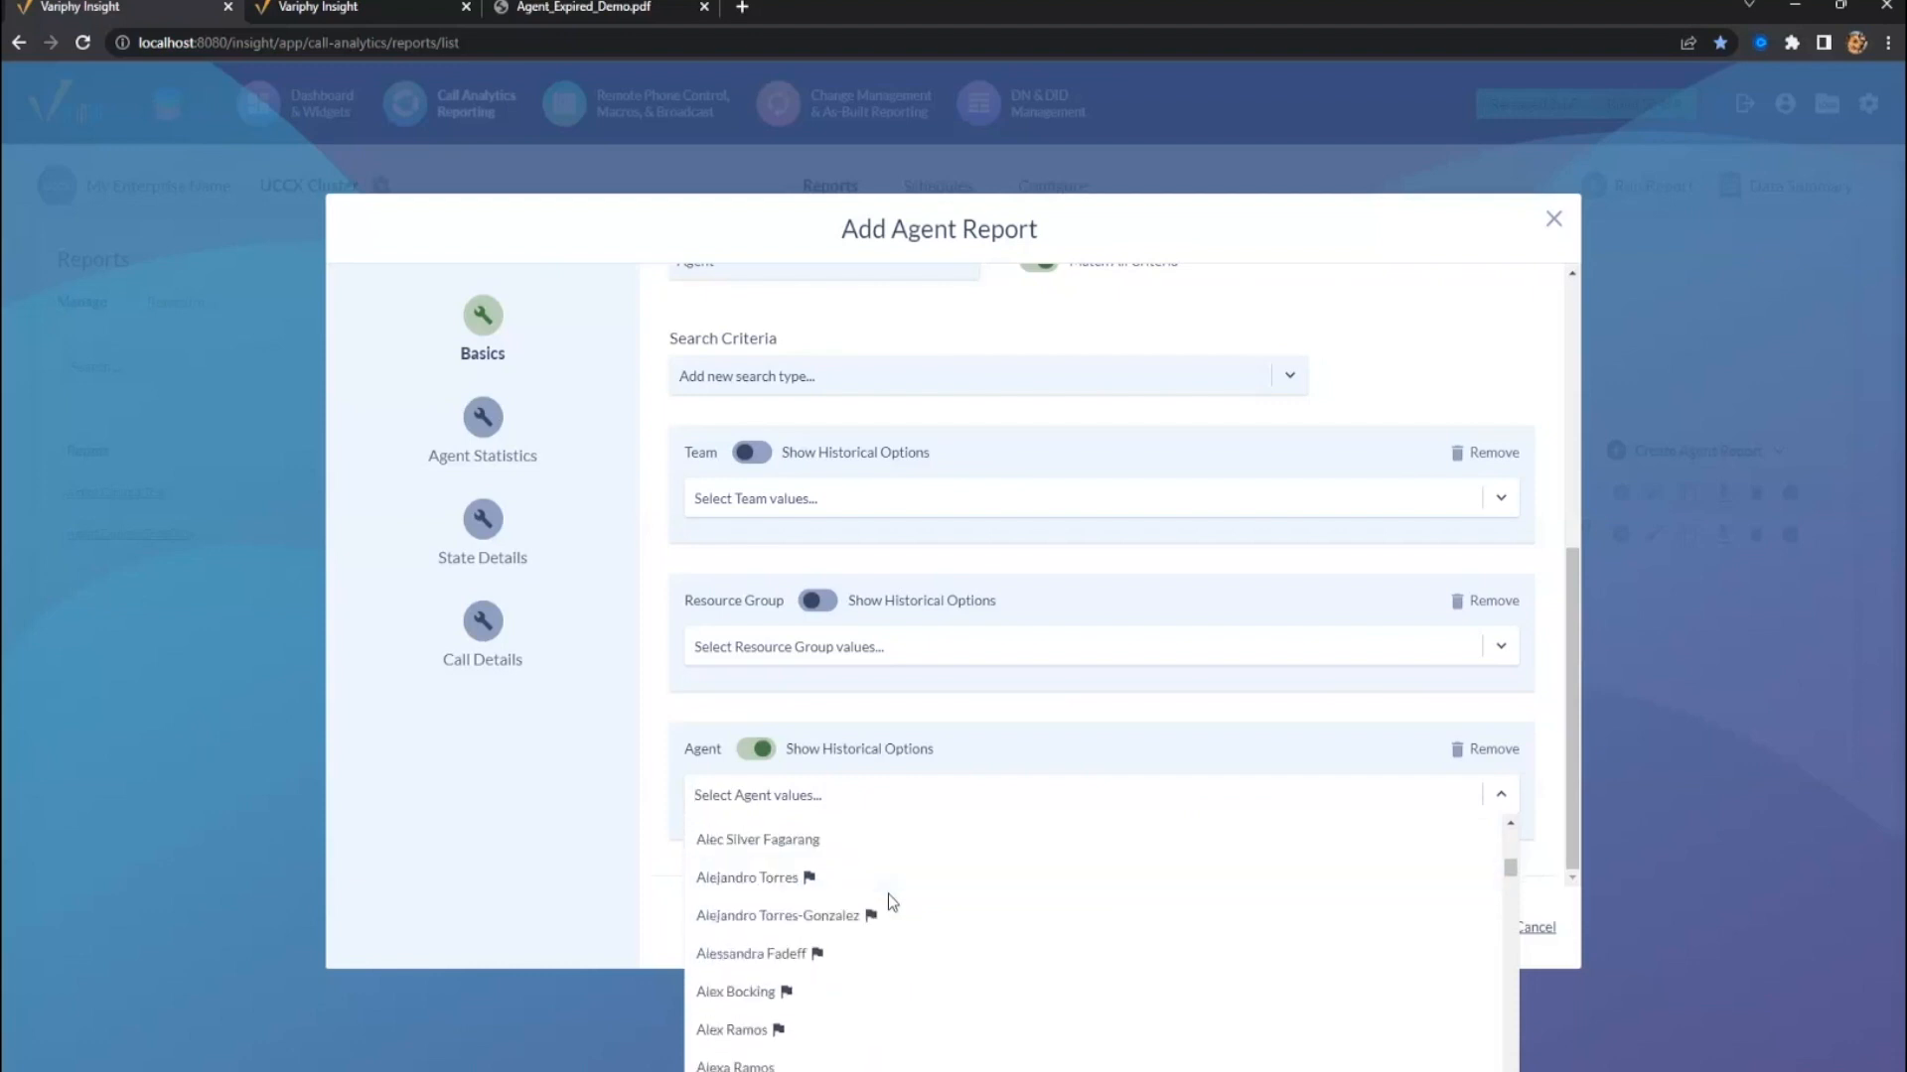
pyautogui.scroll(2, 854, 914)
pyautogui.scroll(2, 801, 899)
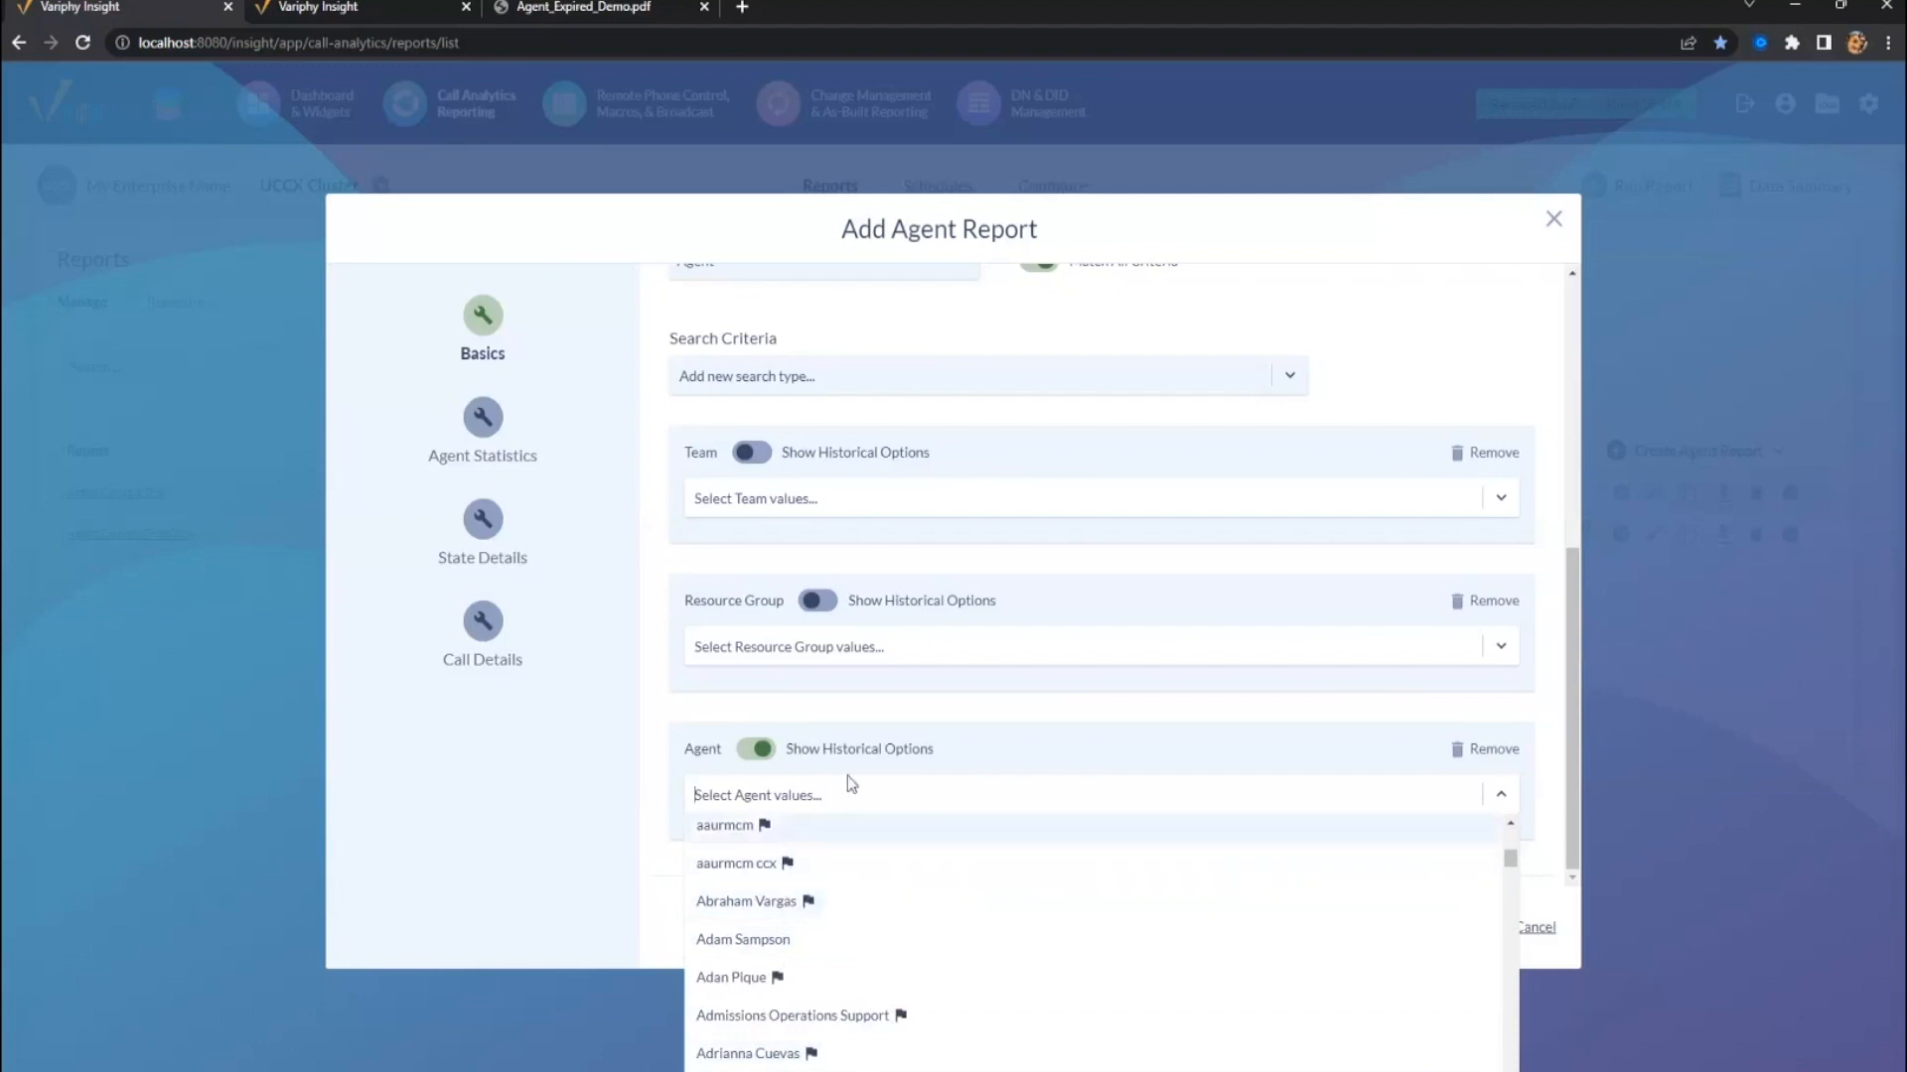
pyautogui.click(841, 613)
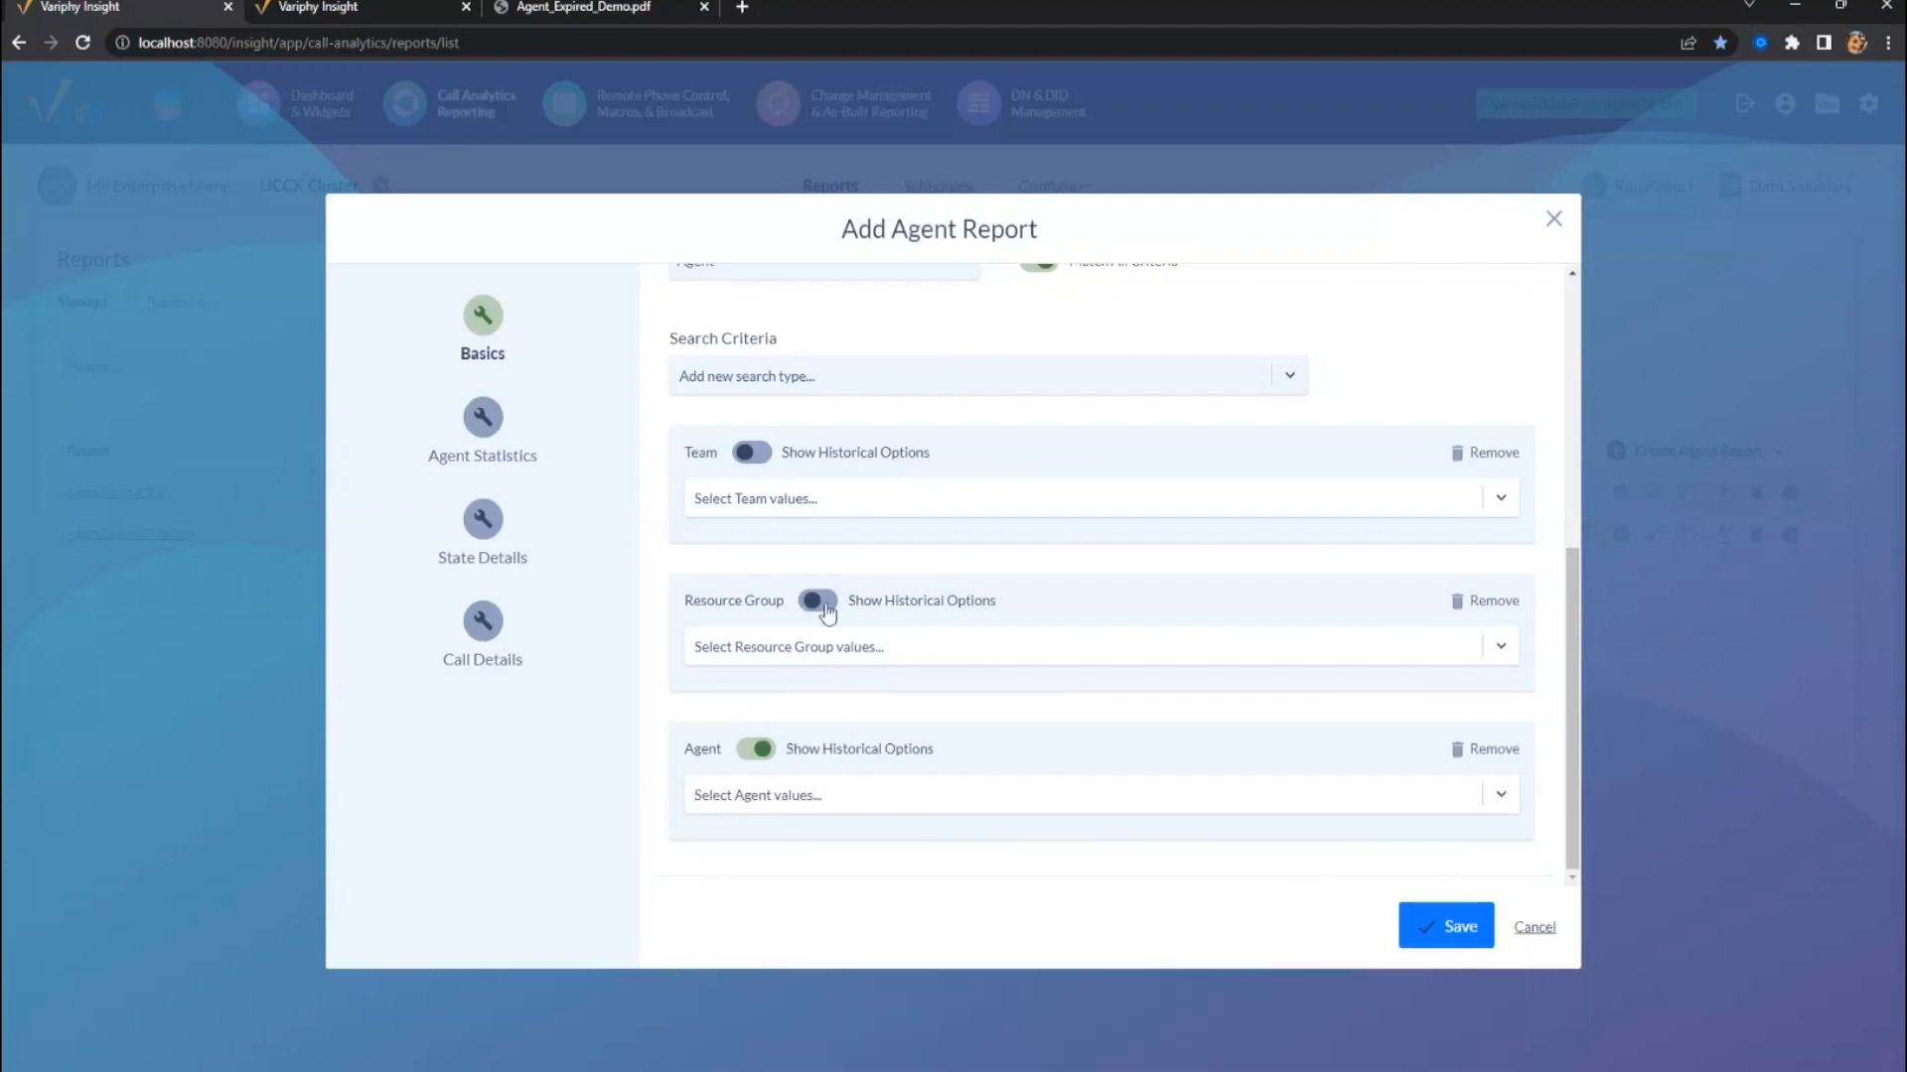
# - Enable Show Historical Options for the Resource Group and Team criteria and review the values each one offers
pyautogui.click(820, 602)
pyautogui.click(767, 455)
pyautogui.click(841, 647)
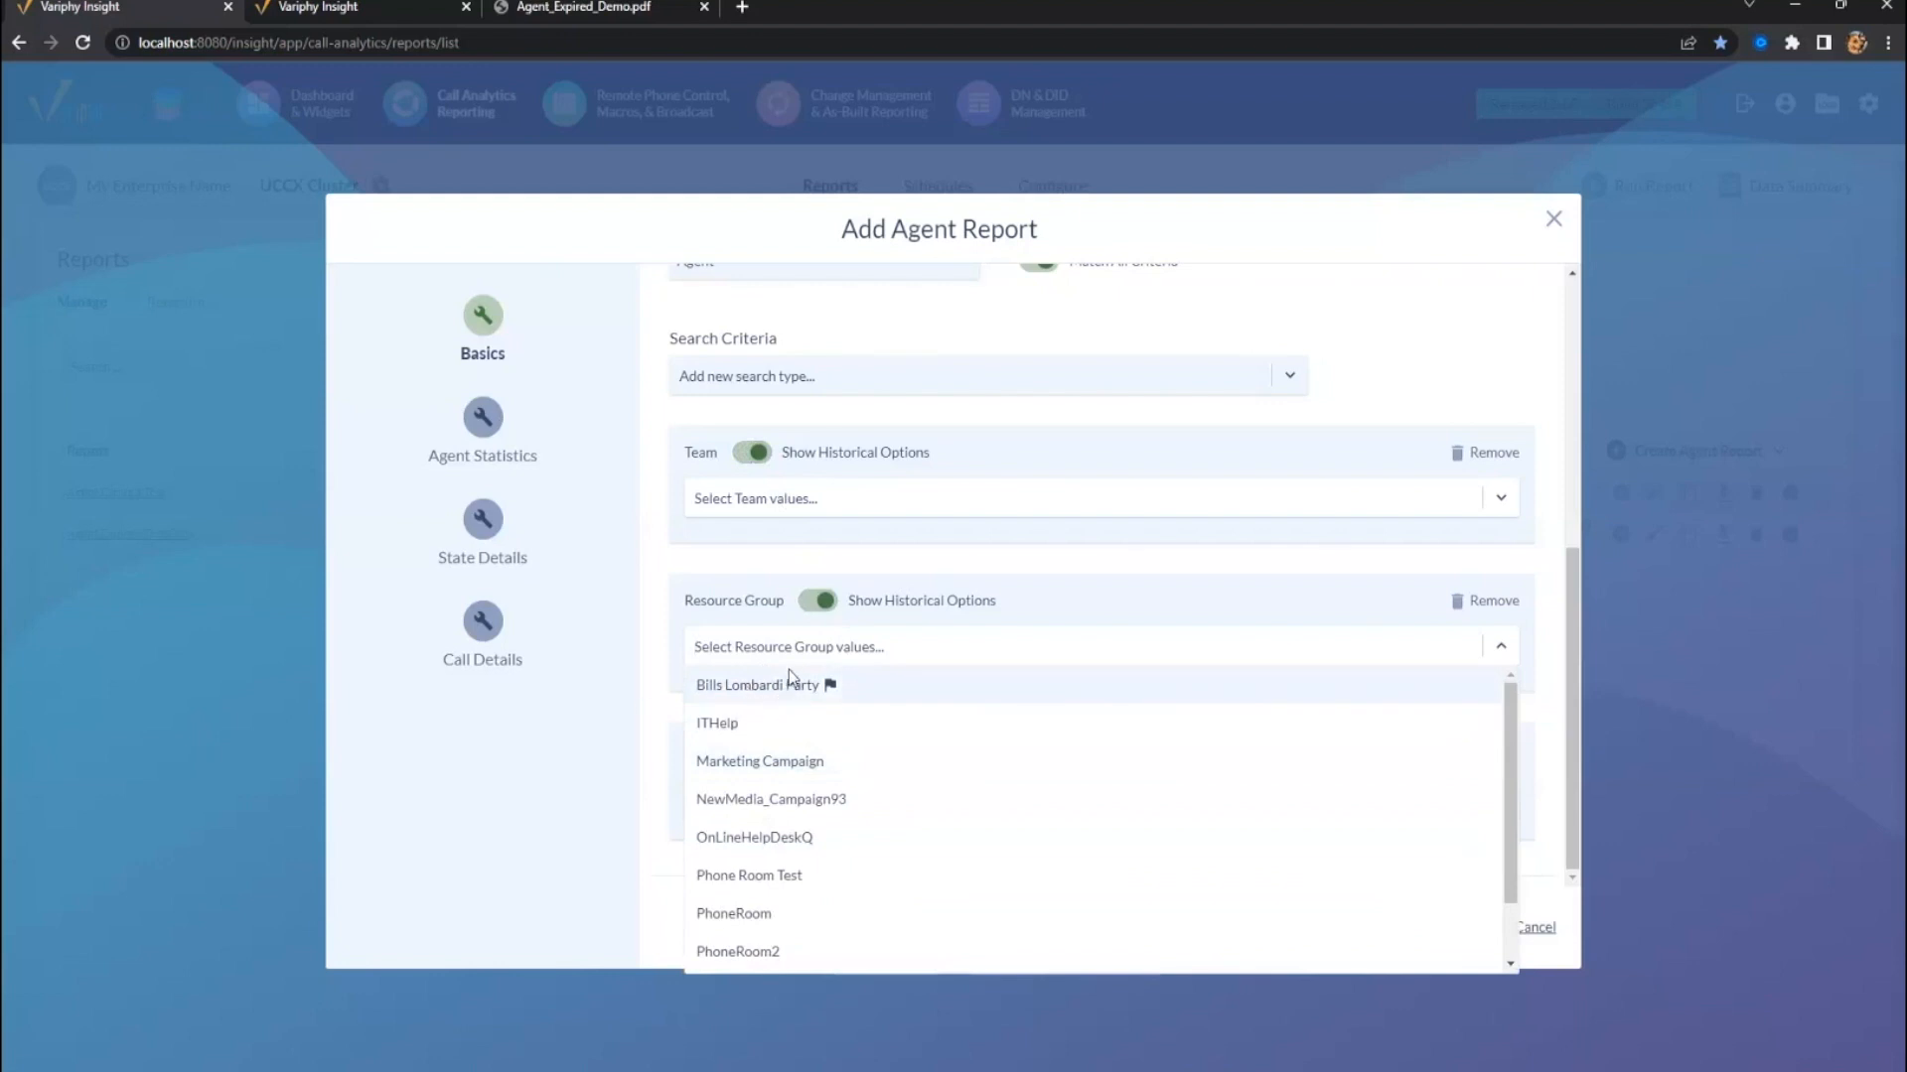
pyautogui.click(749, 504)
pyautogui.click(748, 505)
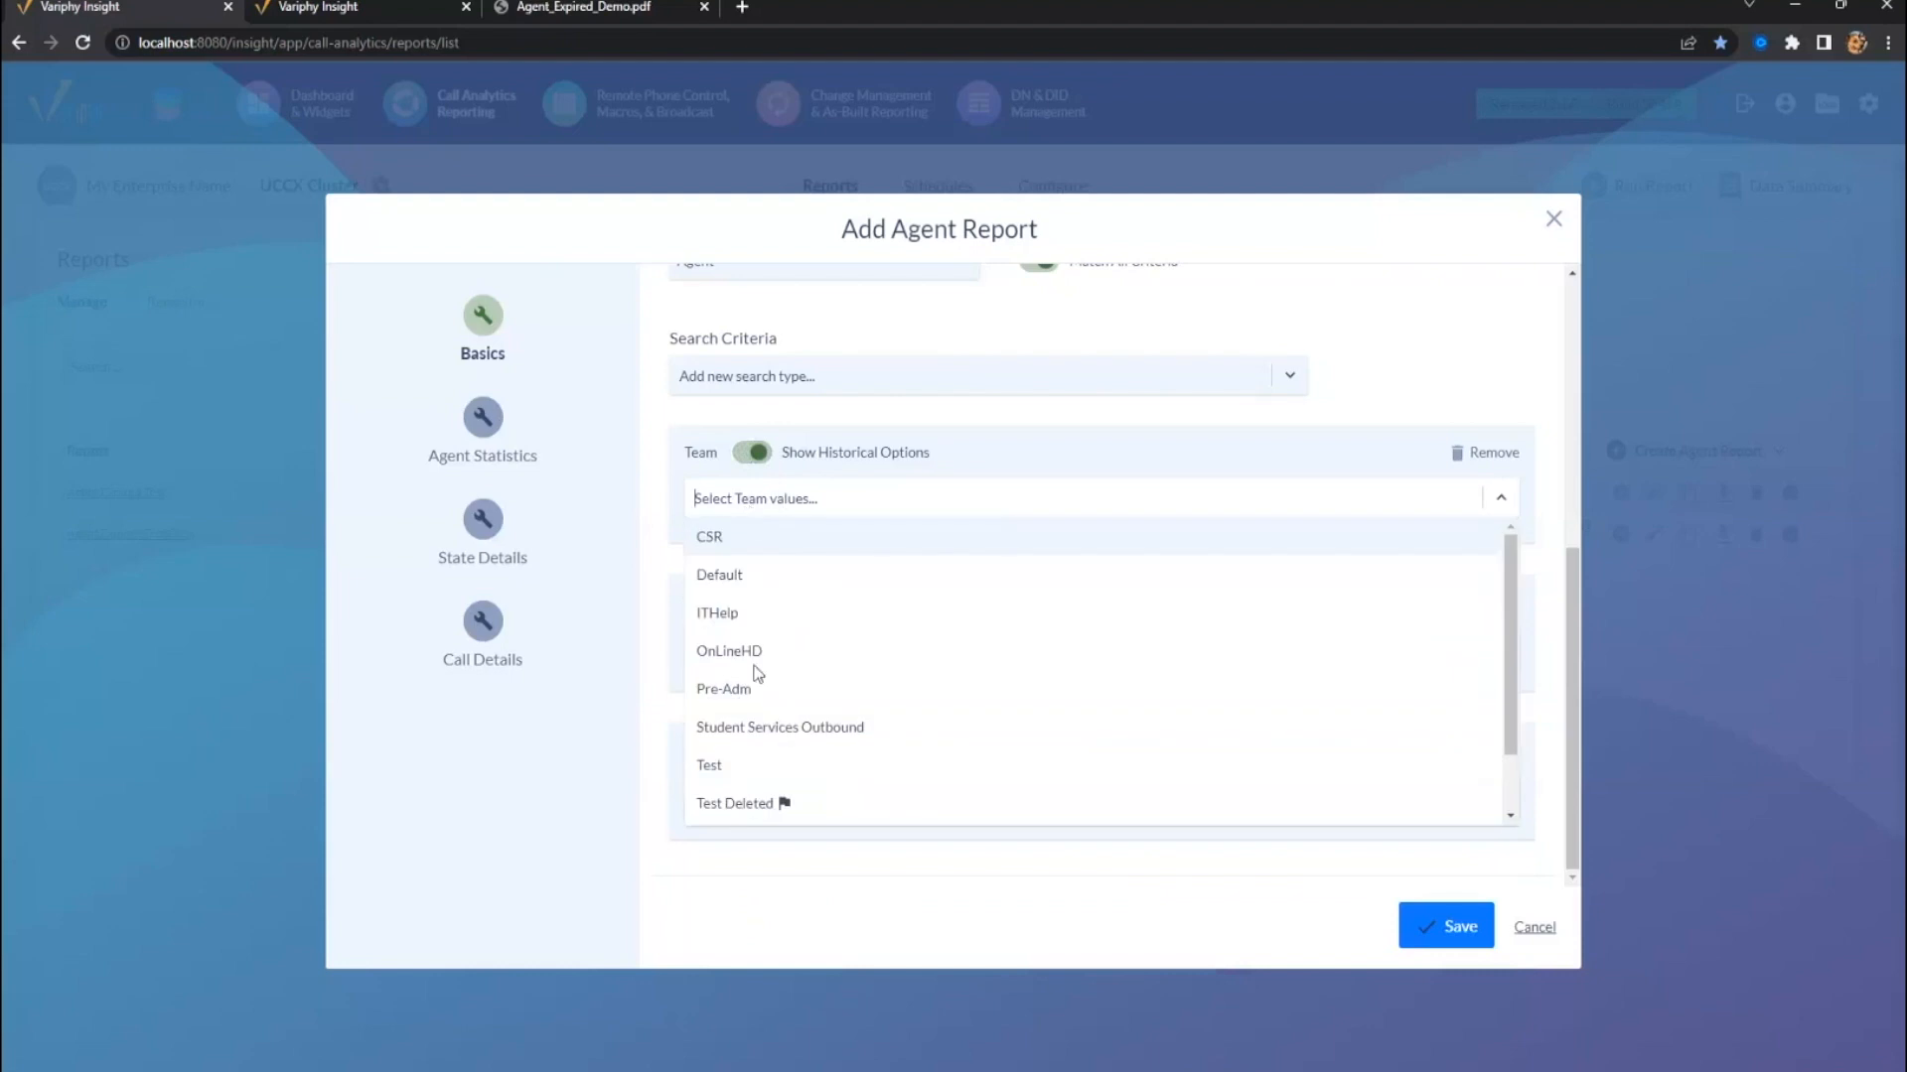
pyautogui.scroll(-1, 772, 790)
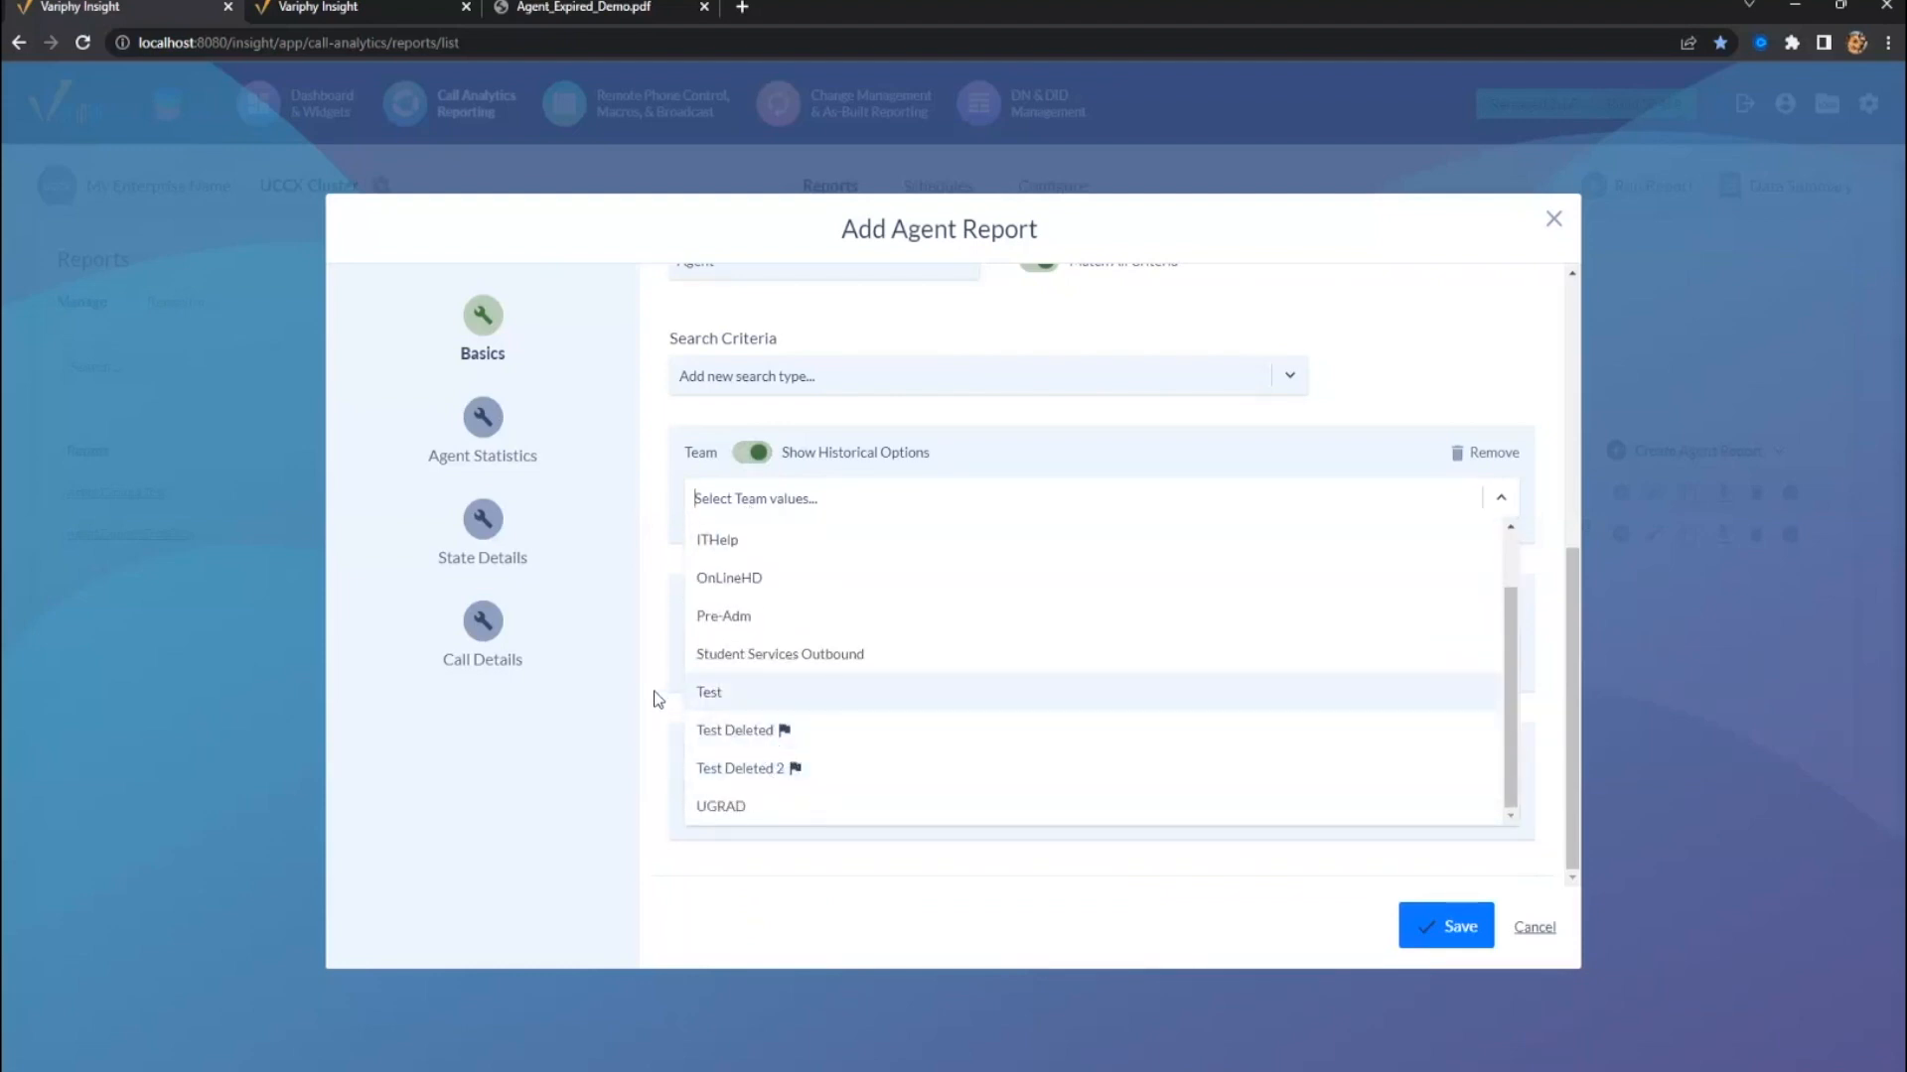
pyautogui.click(433, 700)
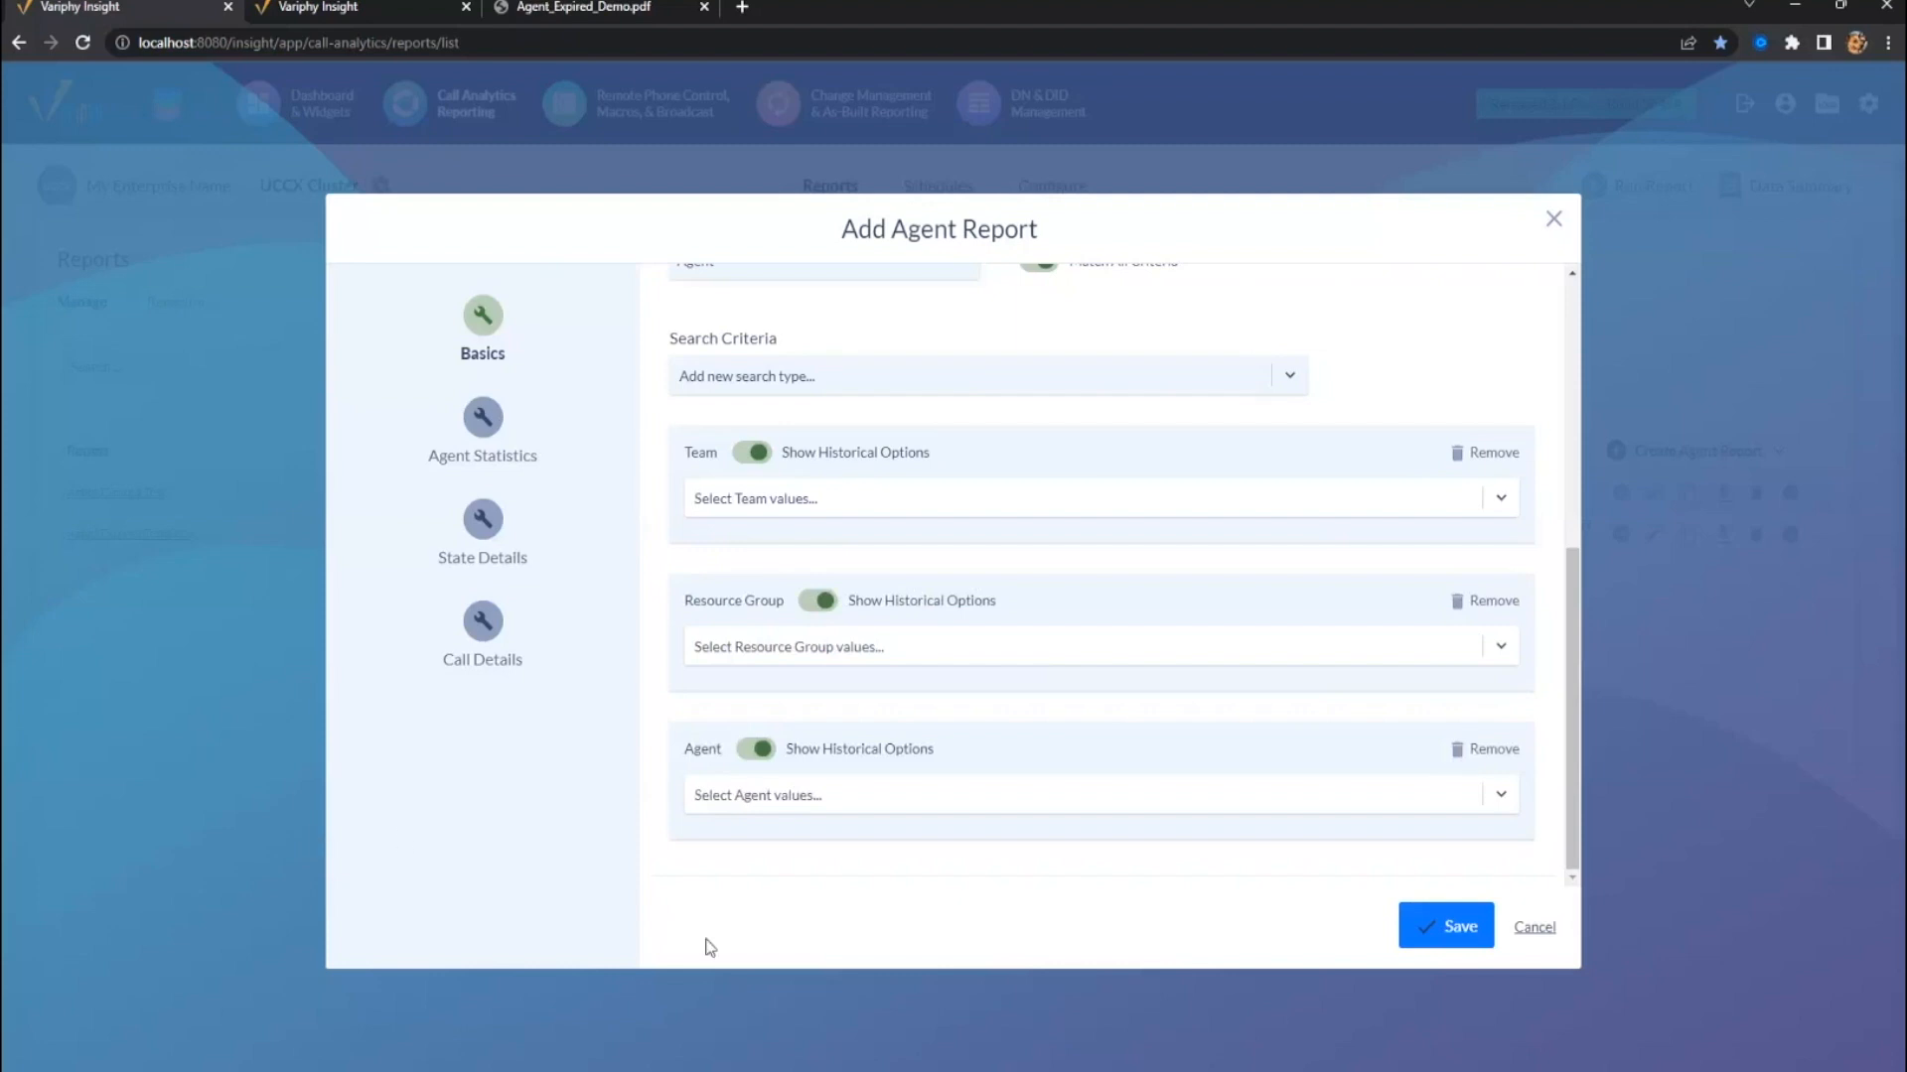
# - Add 30 Online, 31 Online, 34 Online, 35 Online and four personally named agents to the Agent criterion
pyautogui.click(940, 804)
pyautogui.click(766, 844)
pyautogui.click(766, 844)
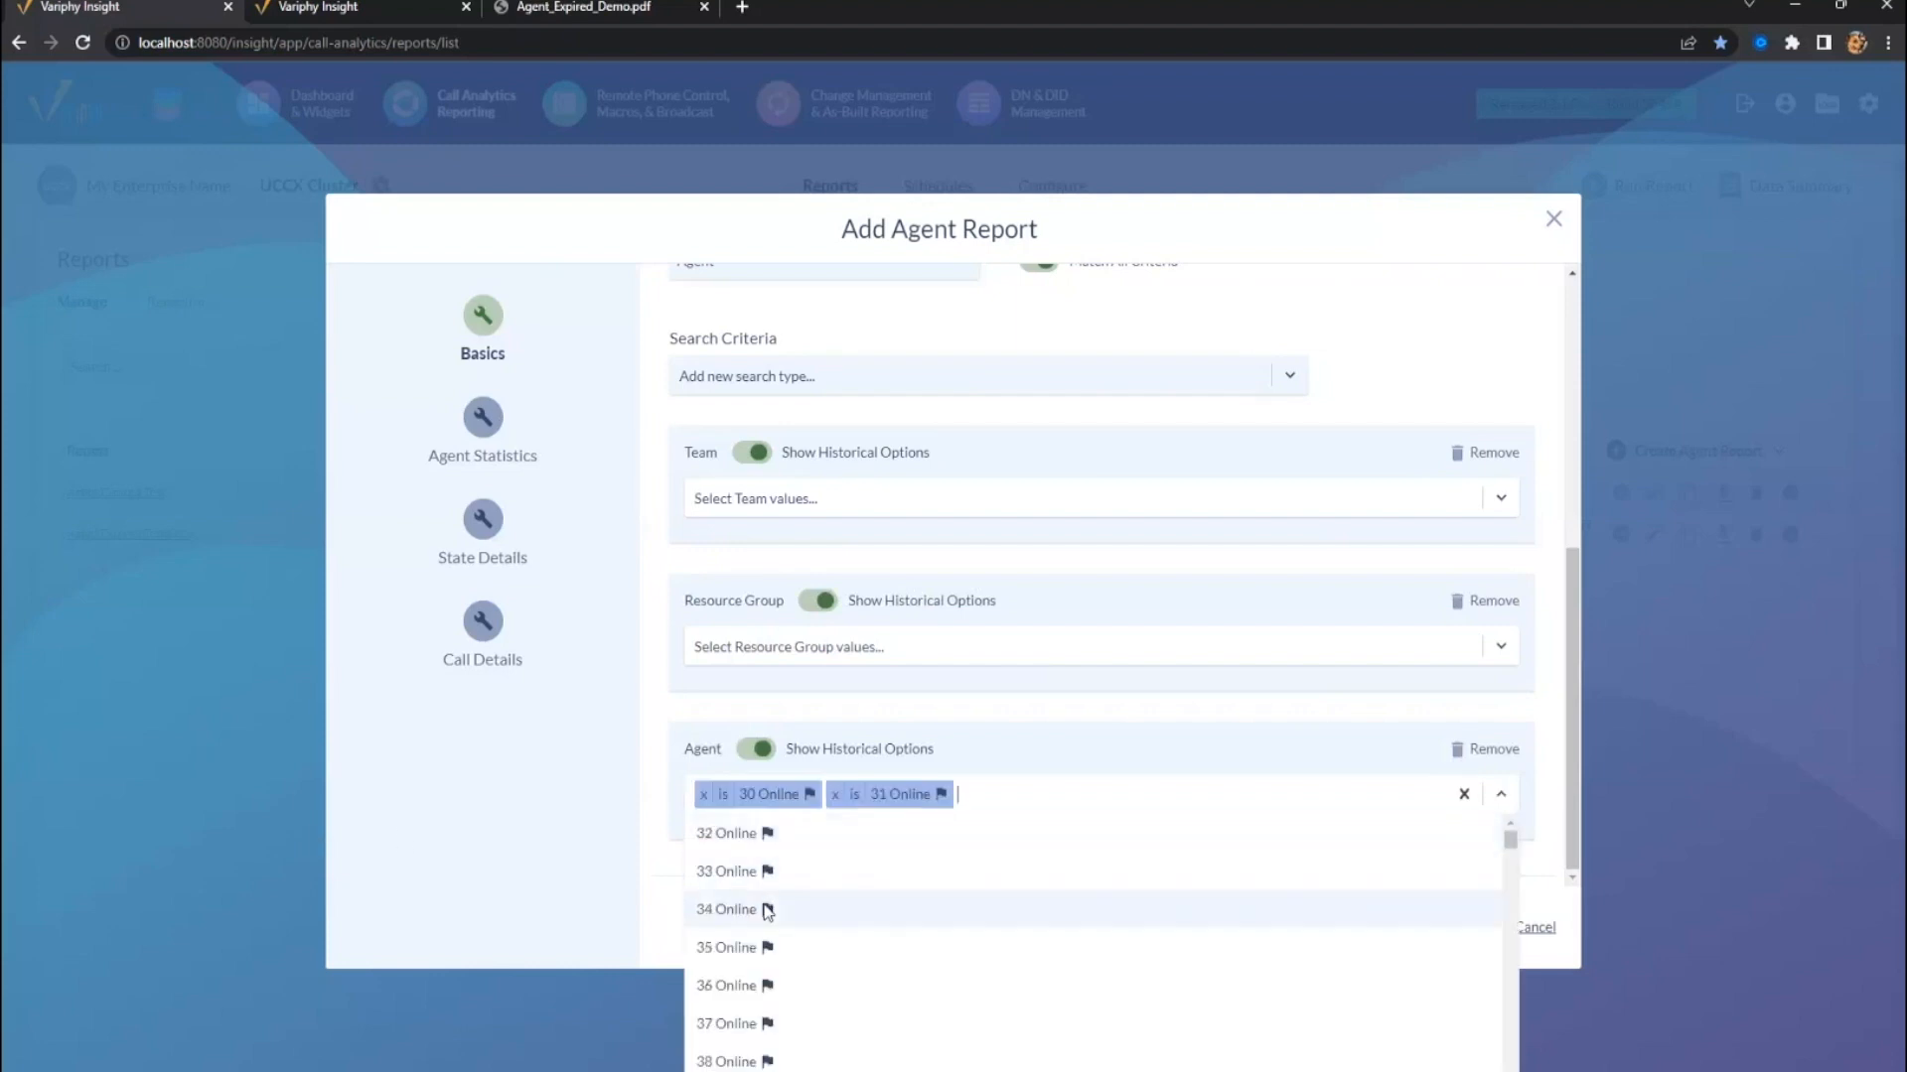
pyautogui.click(785, 909)
pyautogui.click(824, 913)
pyautogui.scroll(-2, 840, 907)
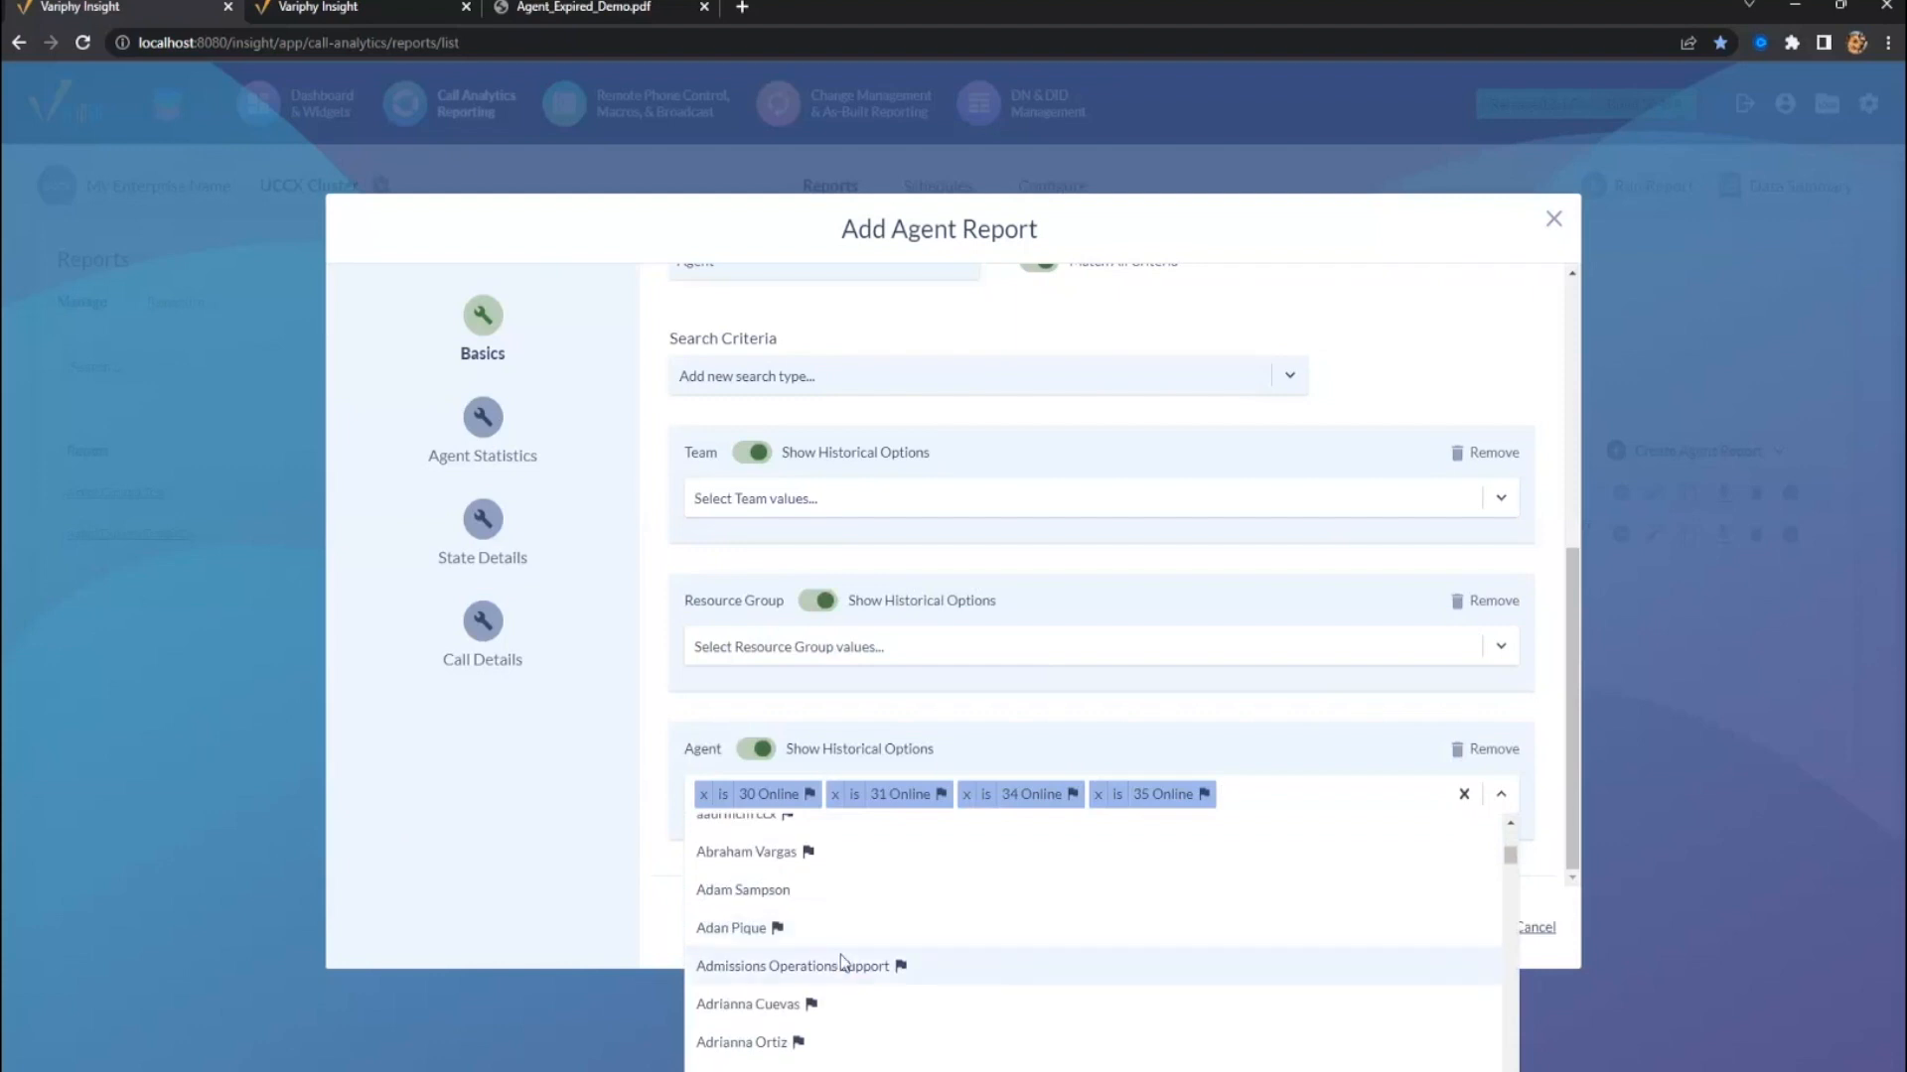
pyautogui.click(794, 899)
pyautogui.click(795, 899)
pyautogui.click(794, 951)
pyautogui.click(794, 951)
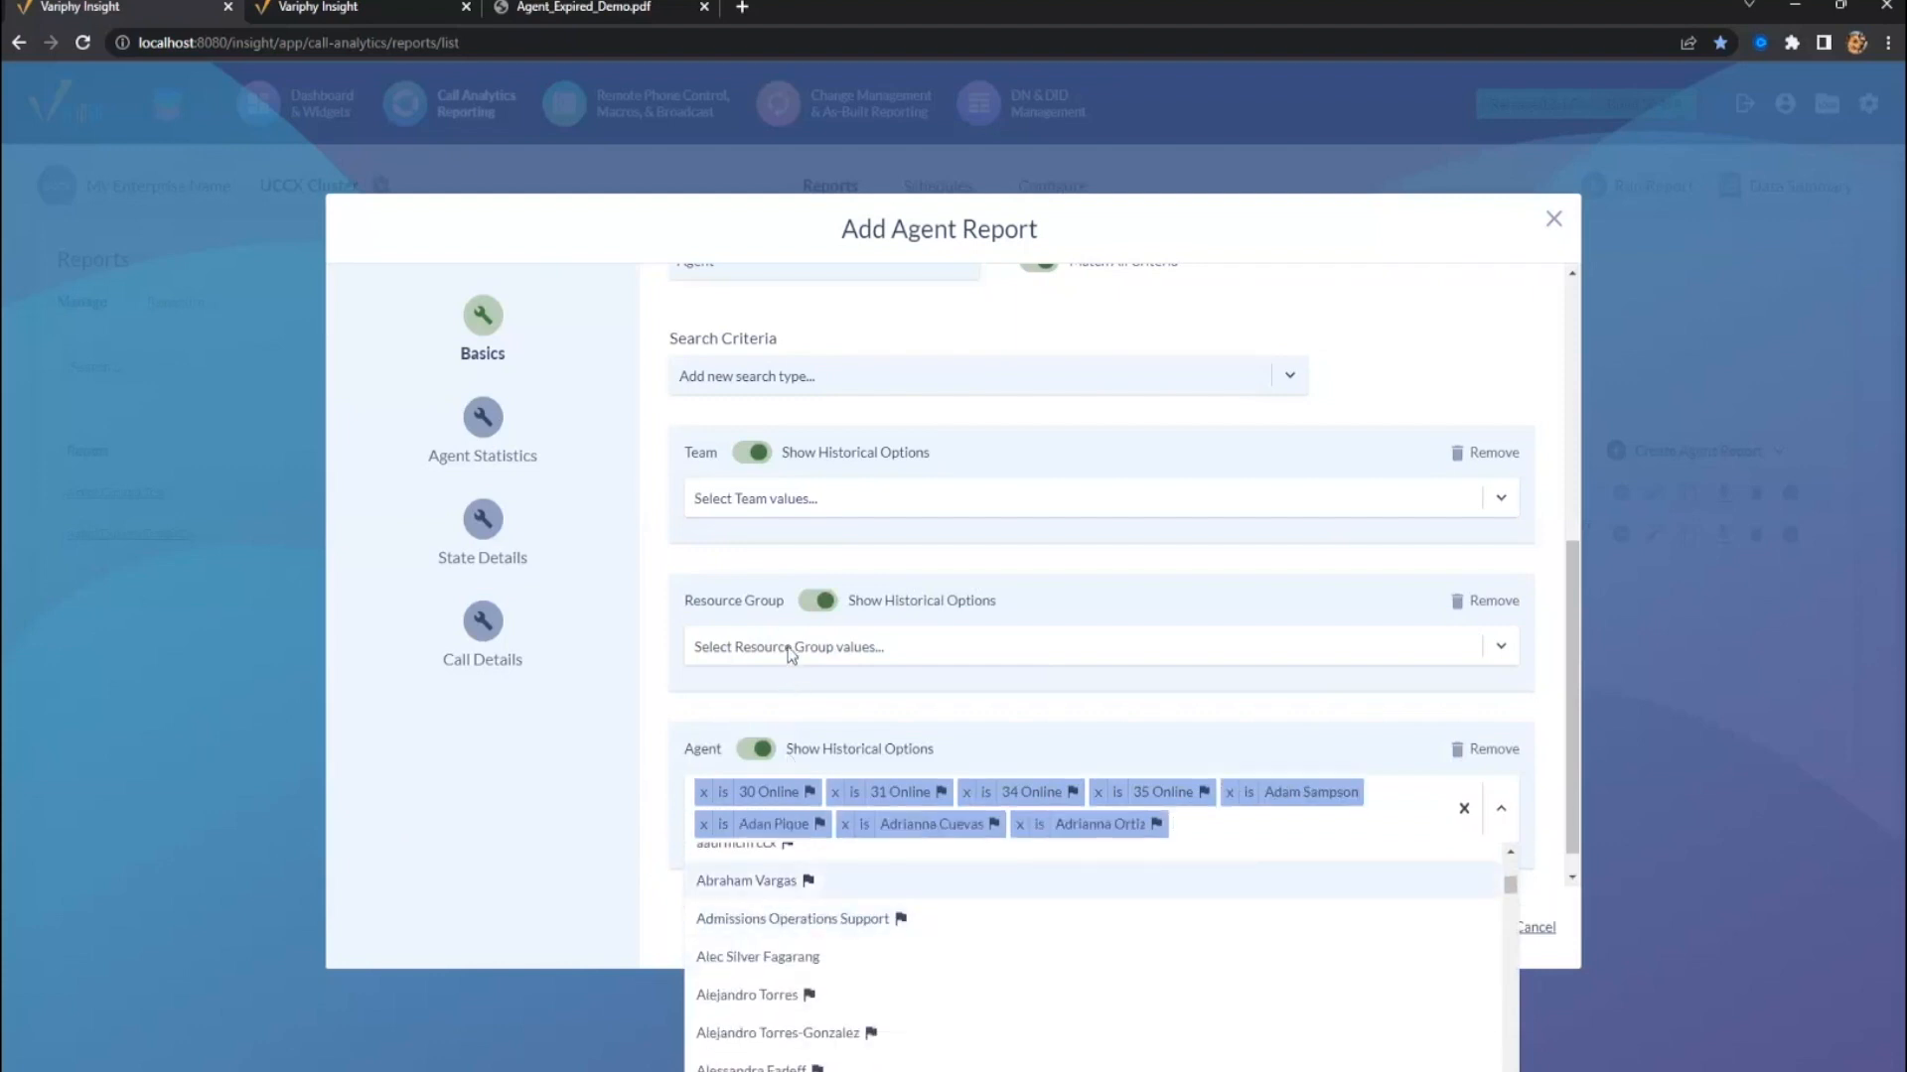
pyautogui.click(788, 699)
# - Add ITHelp and the historical Bills Lombardi Party group to the Resource Group criterion
pyautogui.click(789, 646)
pyautogui.click(754, 721)
pyautogui.click(757, 687)
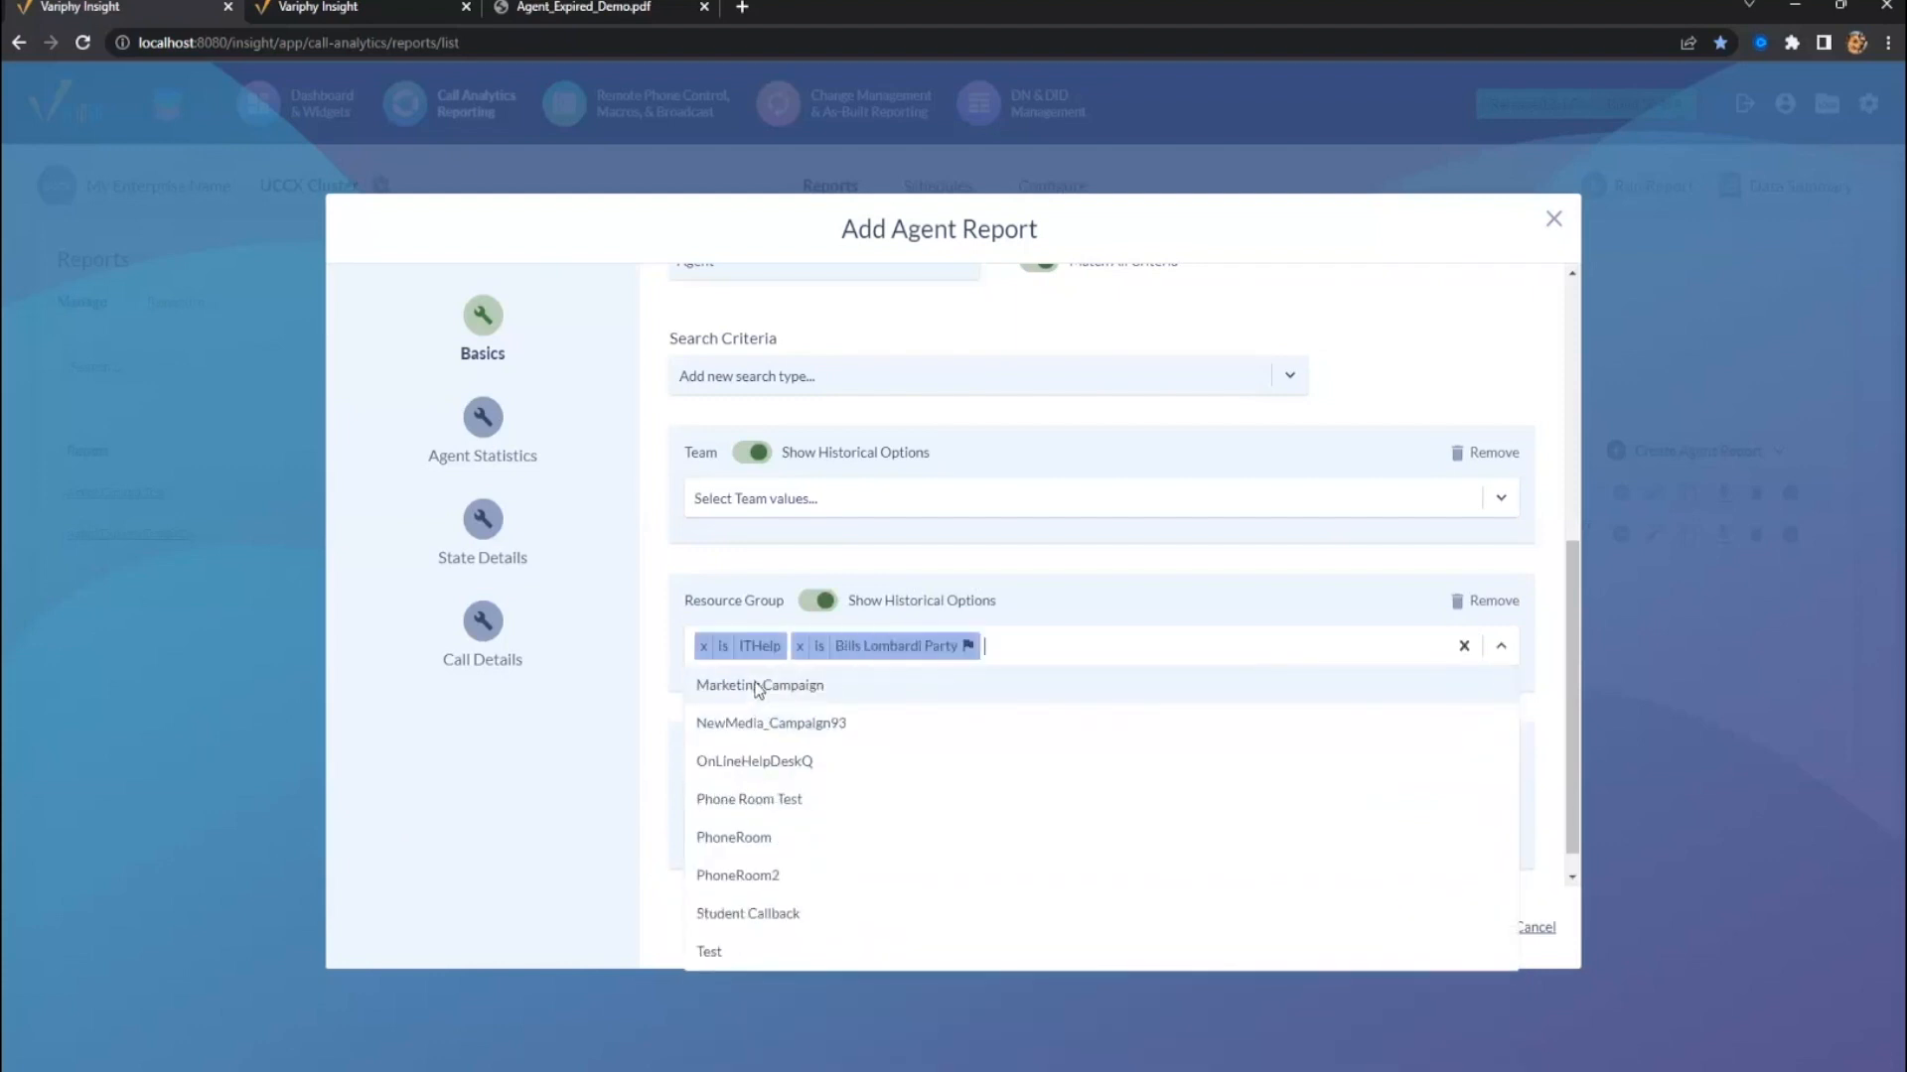
pyautogui.click(791, 544)
# - Add the teams Default, ITHelp and the historical Test Deleted to the Team criterion
pyautogui.click(822, 499)
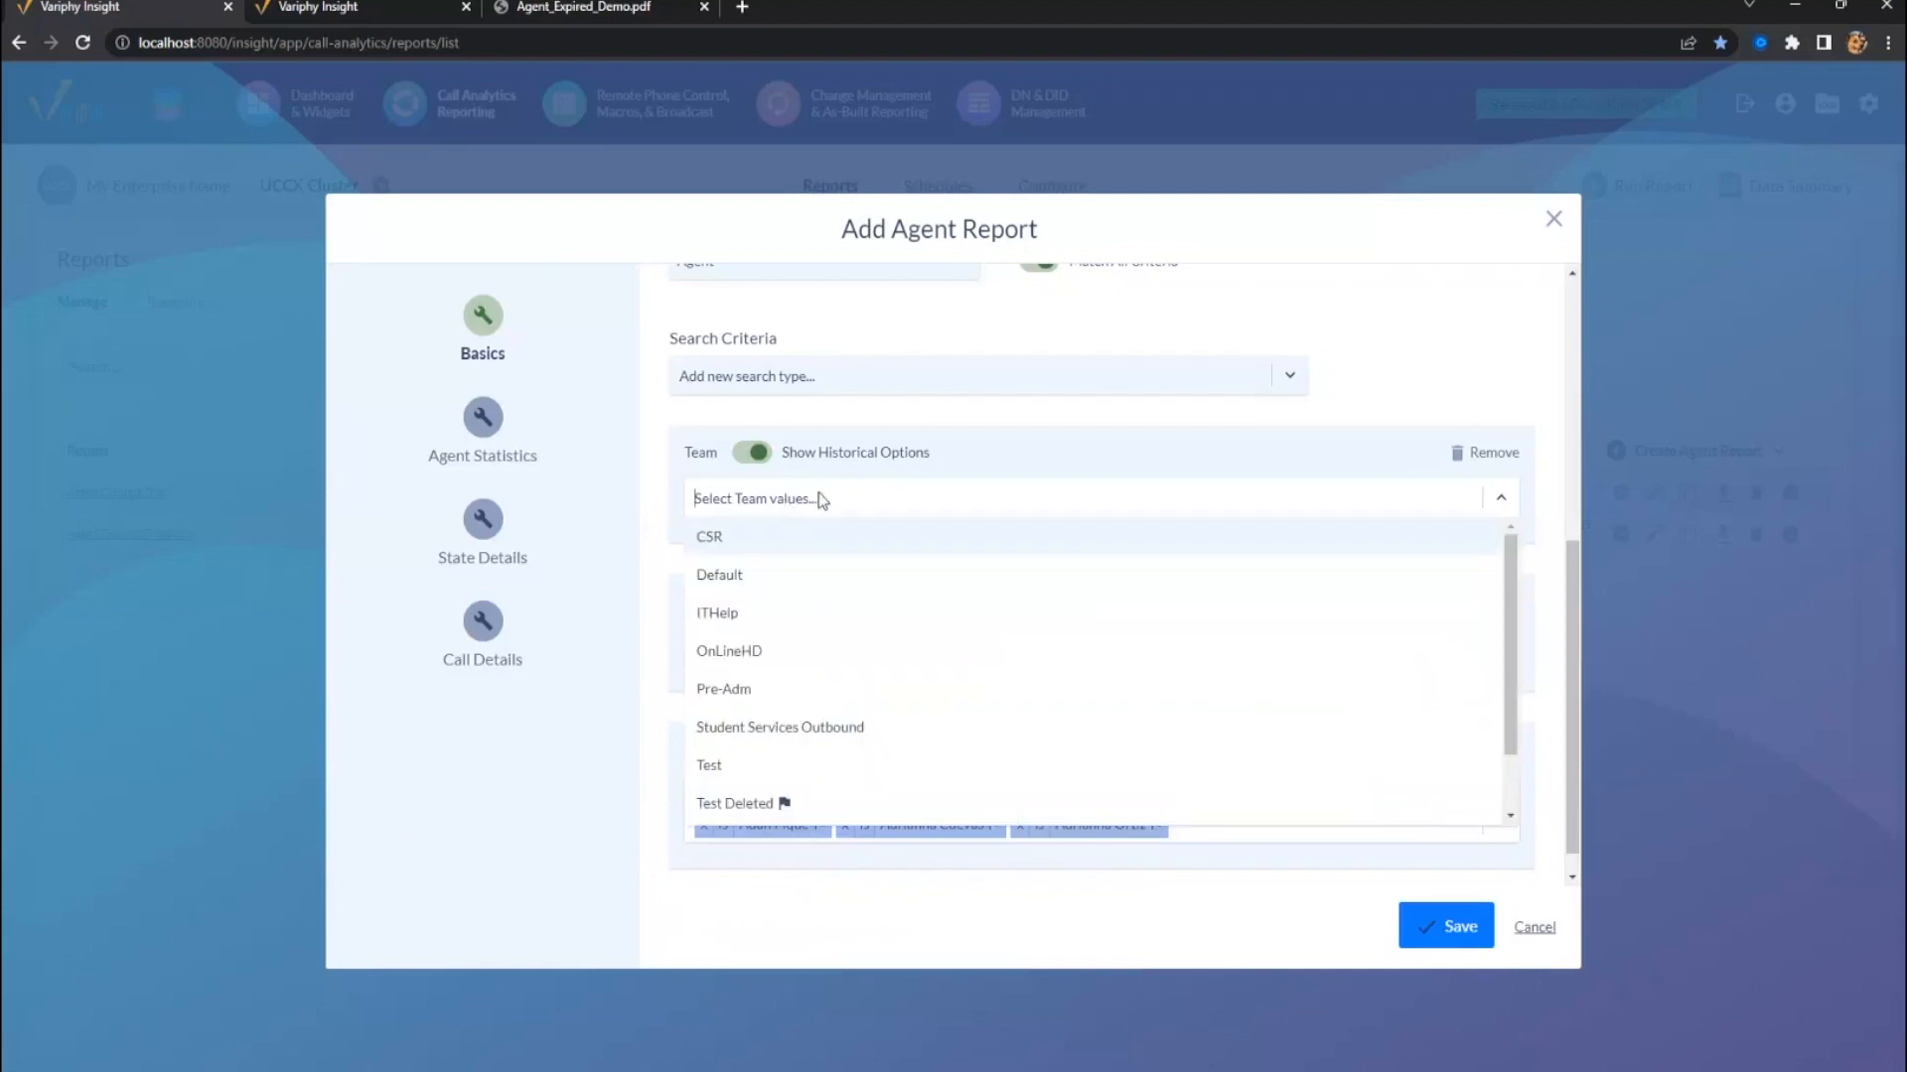
pyautogui.click(733, 572)
pyautogui.click(730, 573)
pyautogui.click(782, 727)
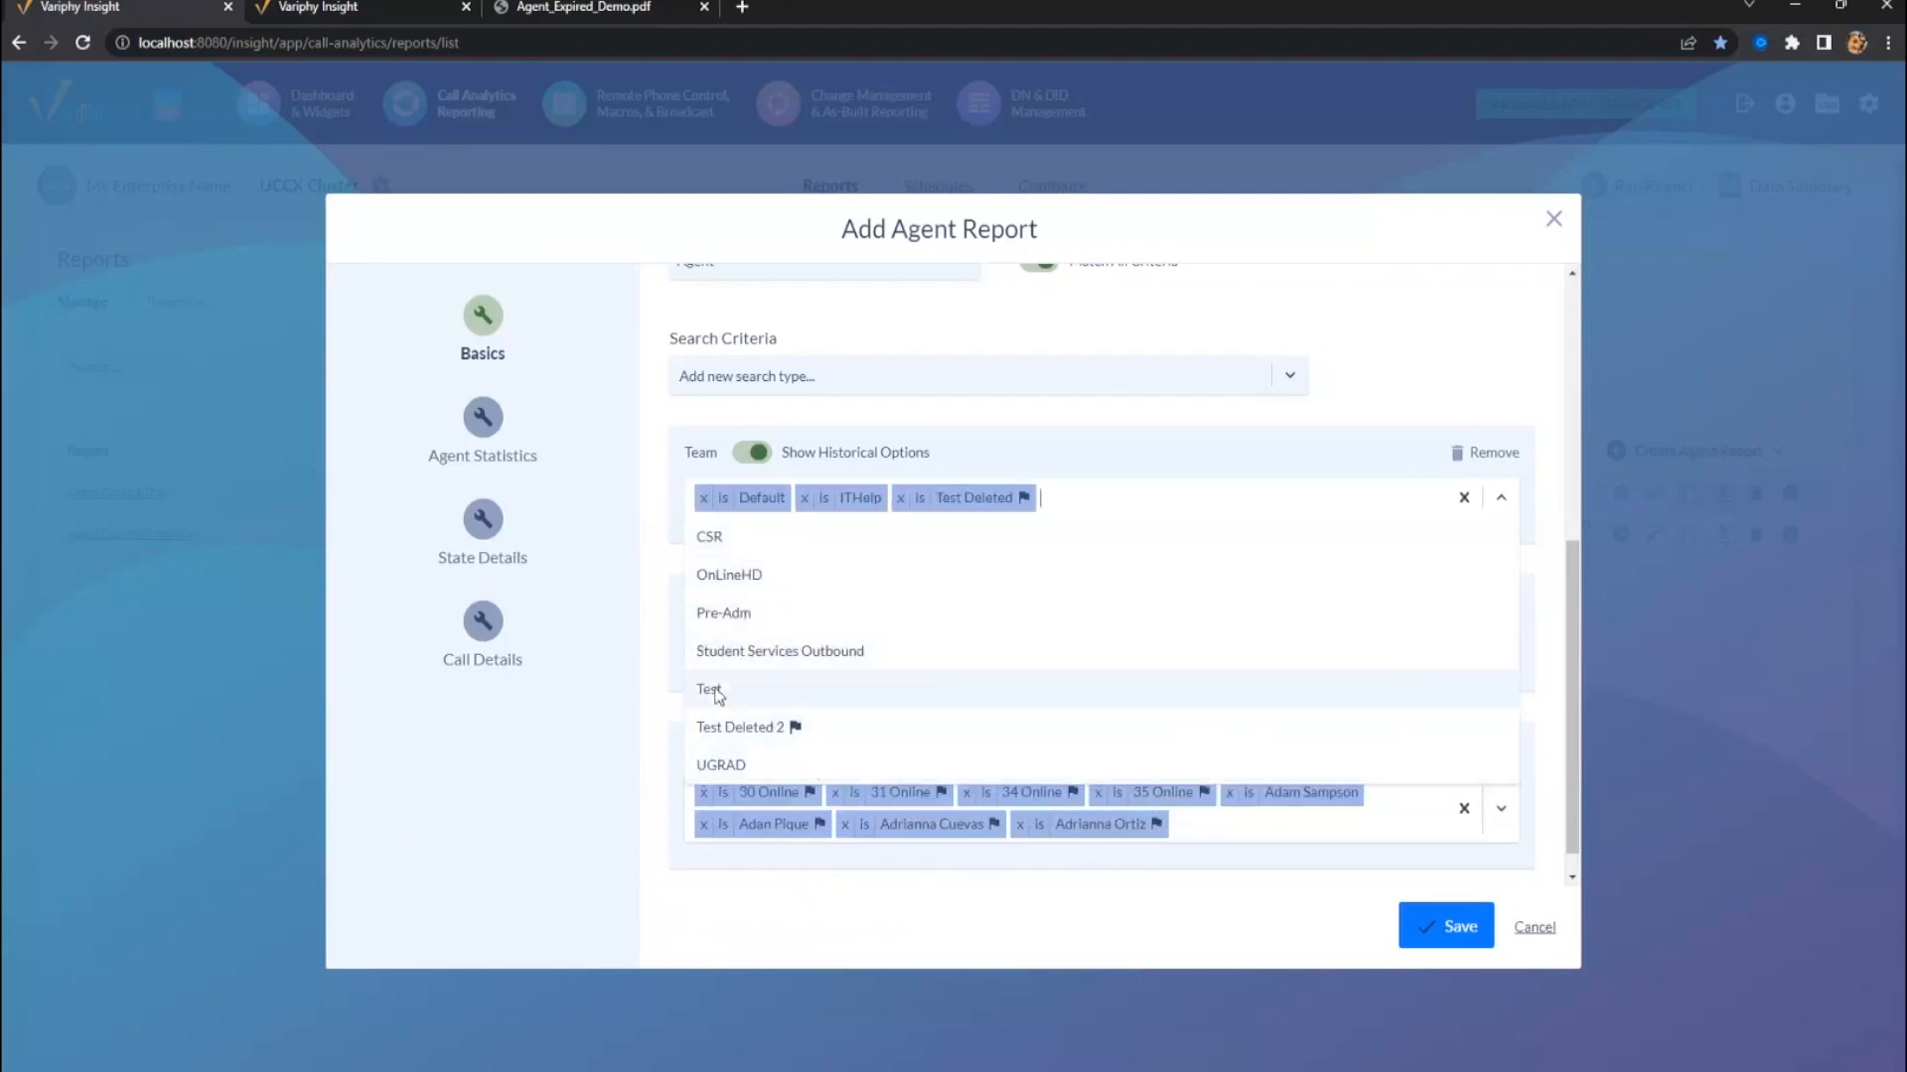
pyautogui.click(663, 633)
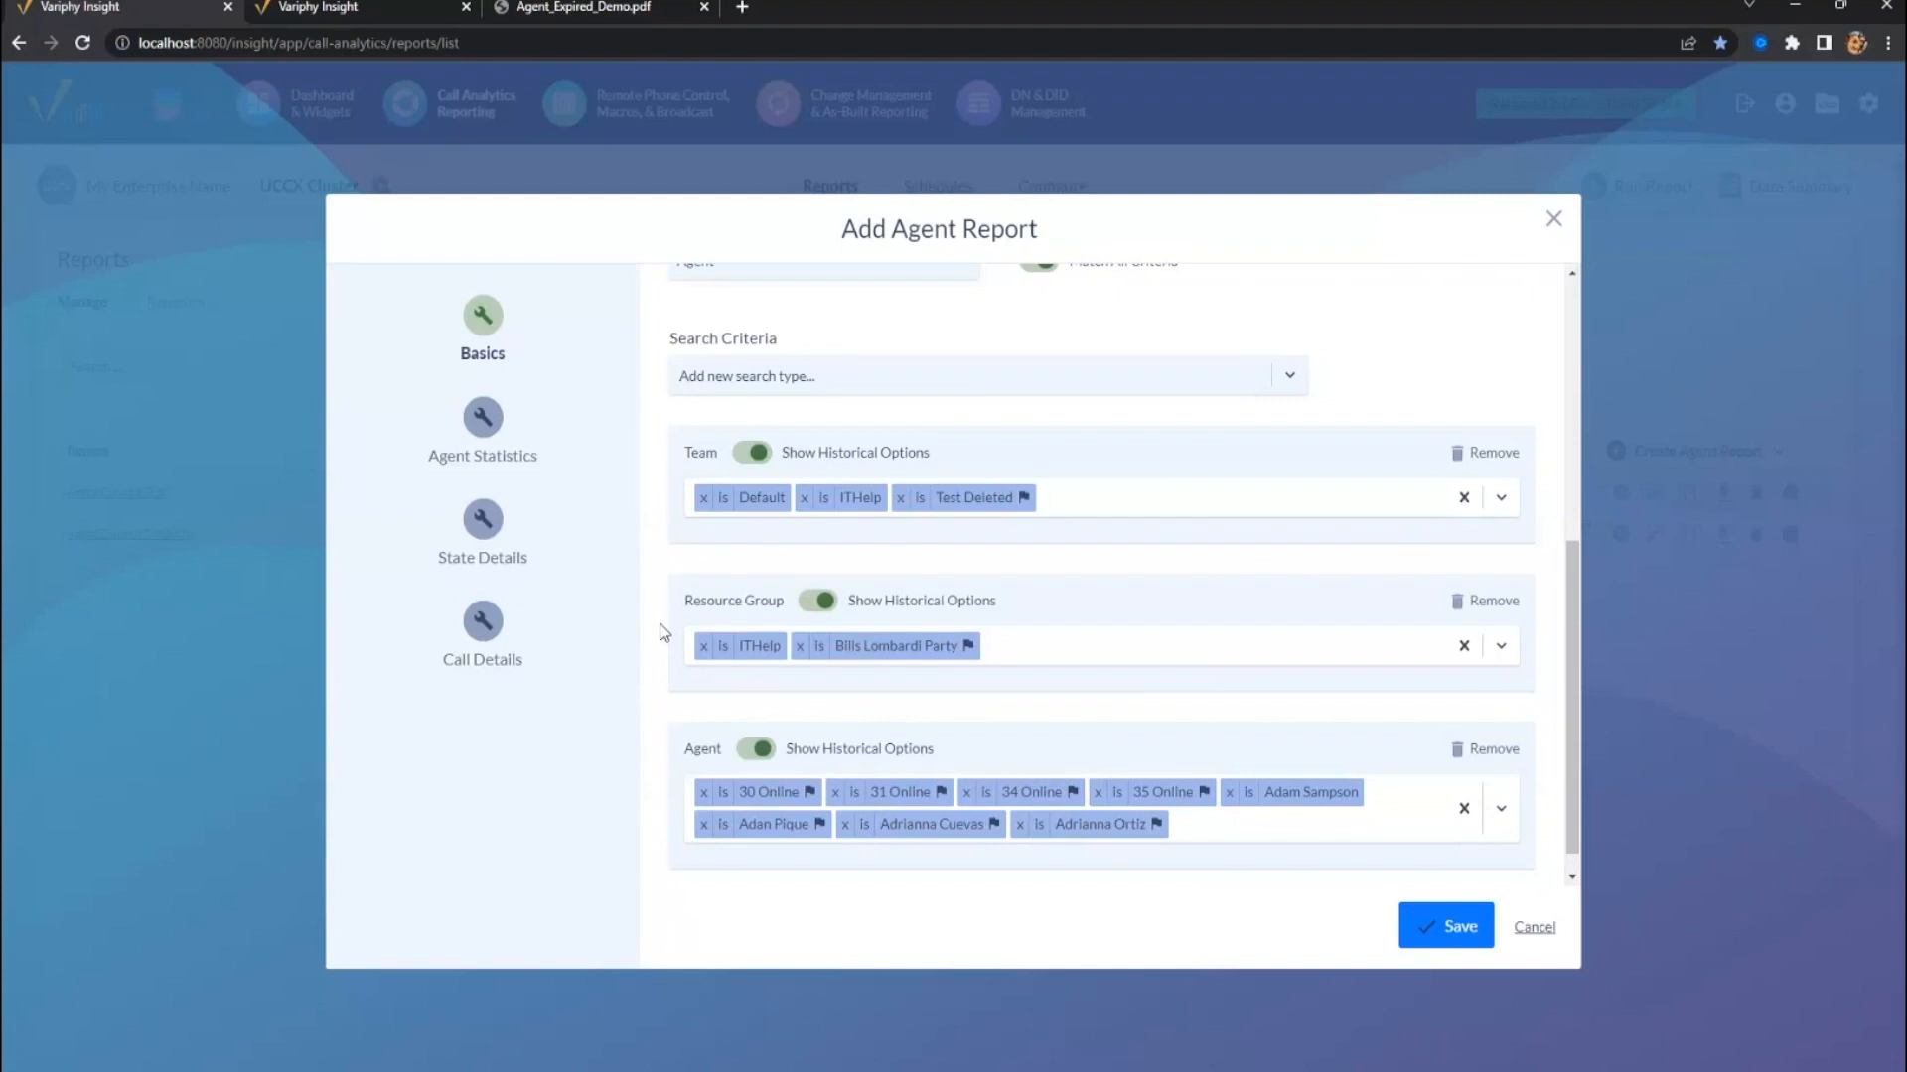
pyautogui.scroll(-1, 735, 740)
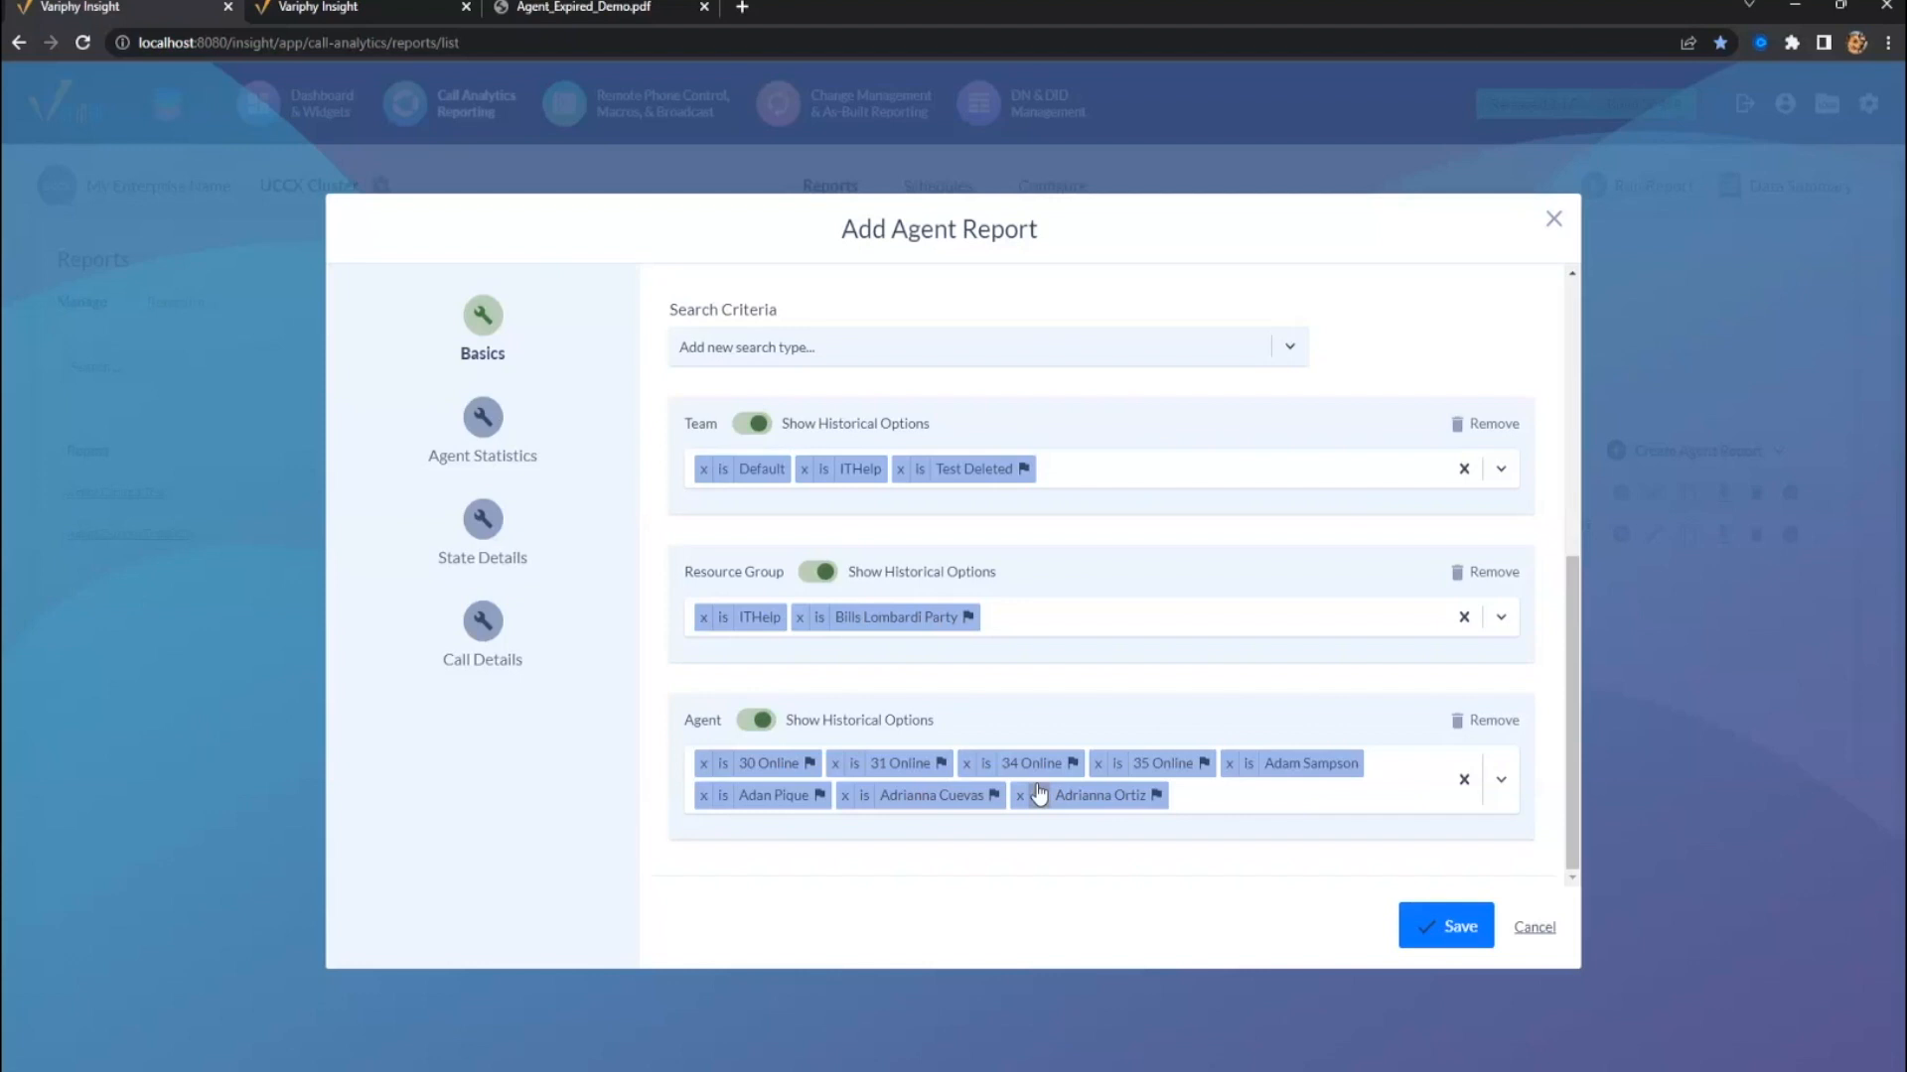
# - Switch to the Agent_Expired_Demo.pdf report in the browser and enlarge its page 2 to 175%
pyautogui.click(605, 10)
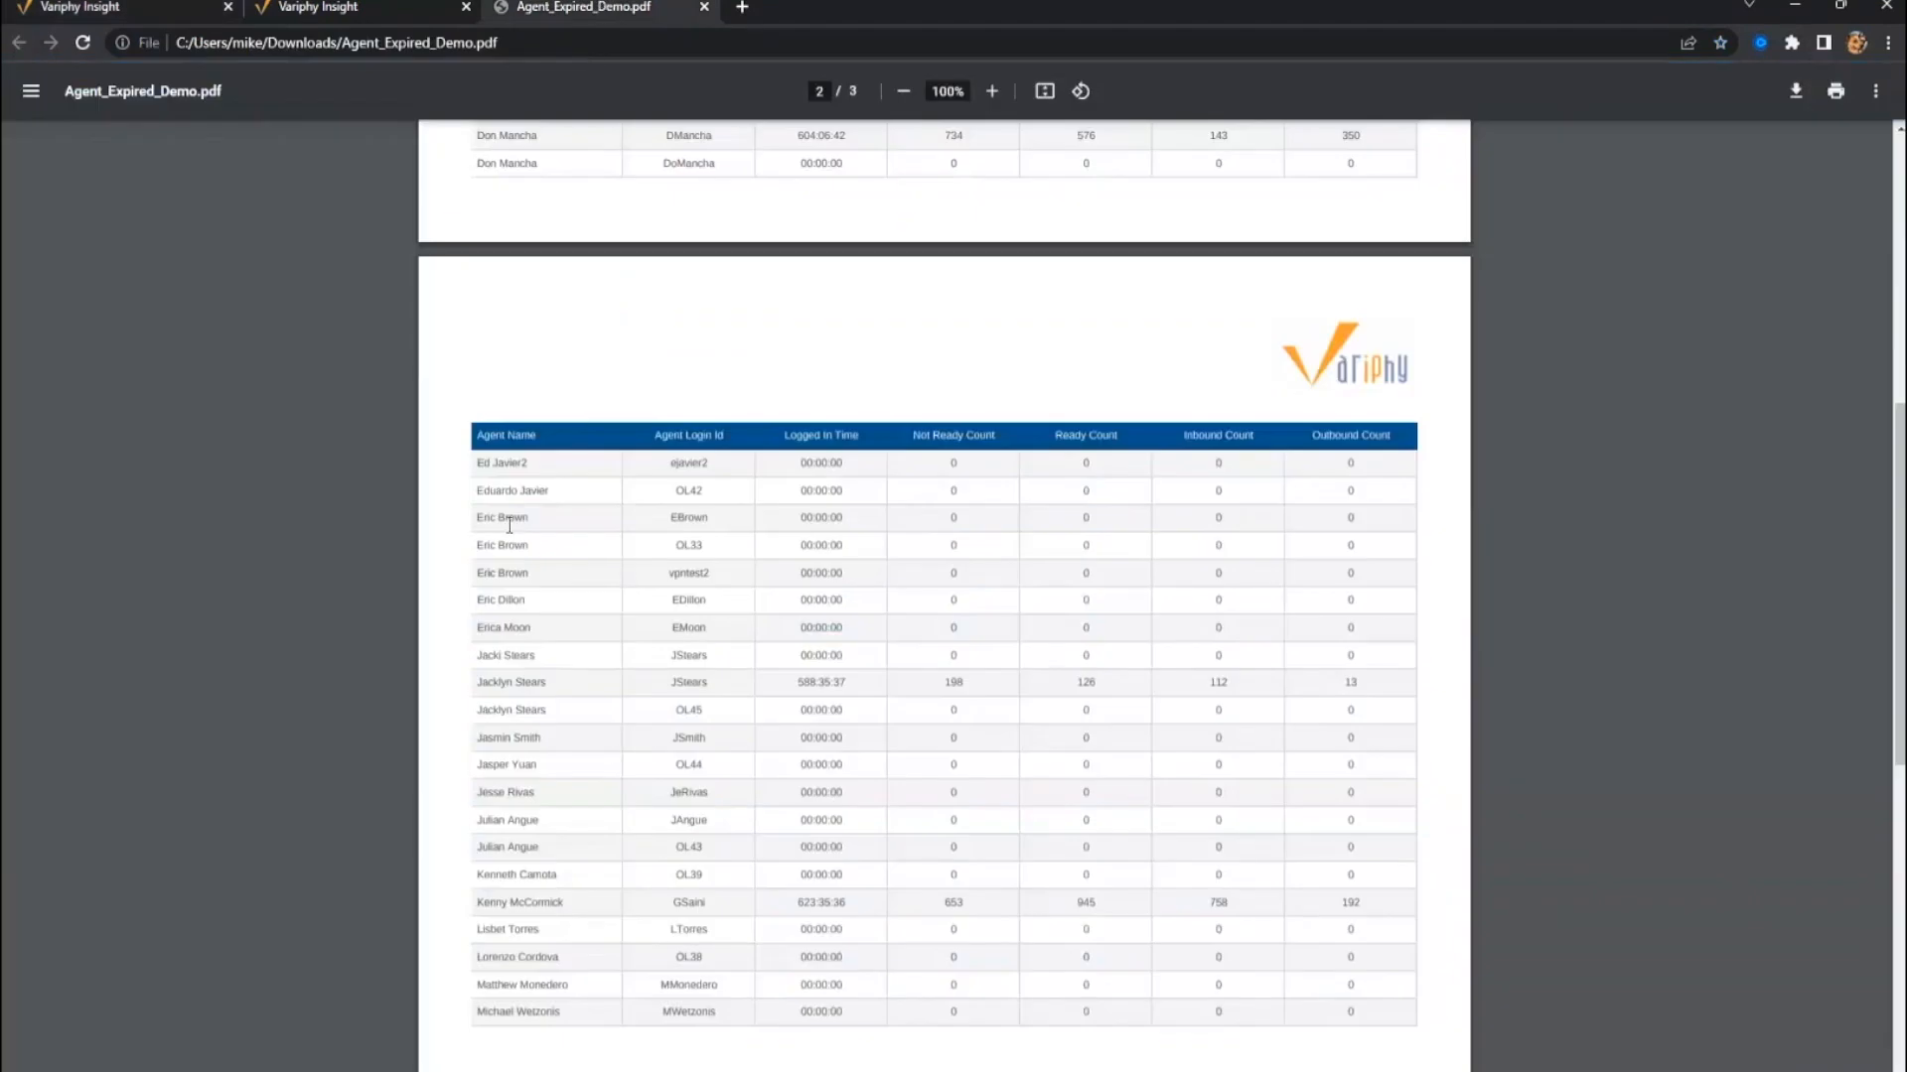
pyautogui.moveTo(479, 517); pyautogui.dragTo(713, 517)
pyautogui.click(991, 91)
pyautogui.click(991, 91)
pyautogui.click(991, 91)
pyautogui.click(991, 92)
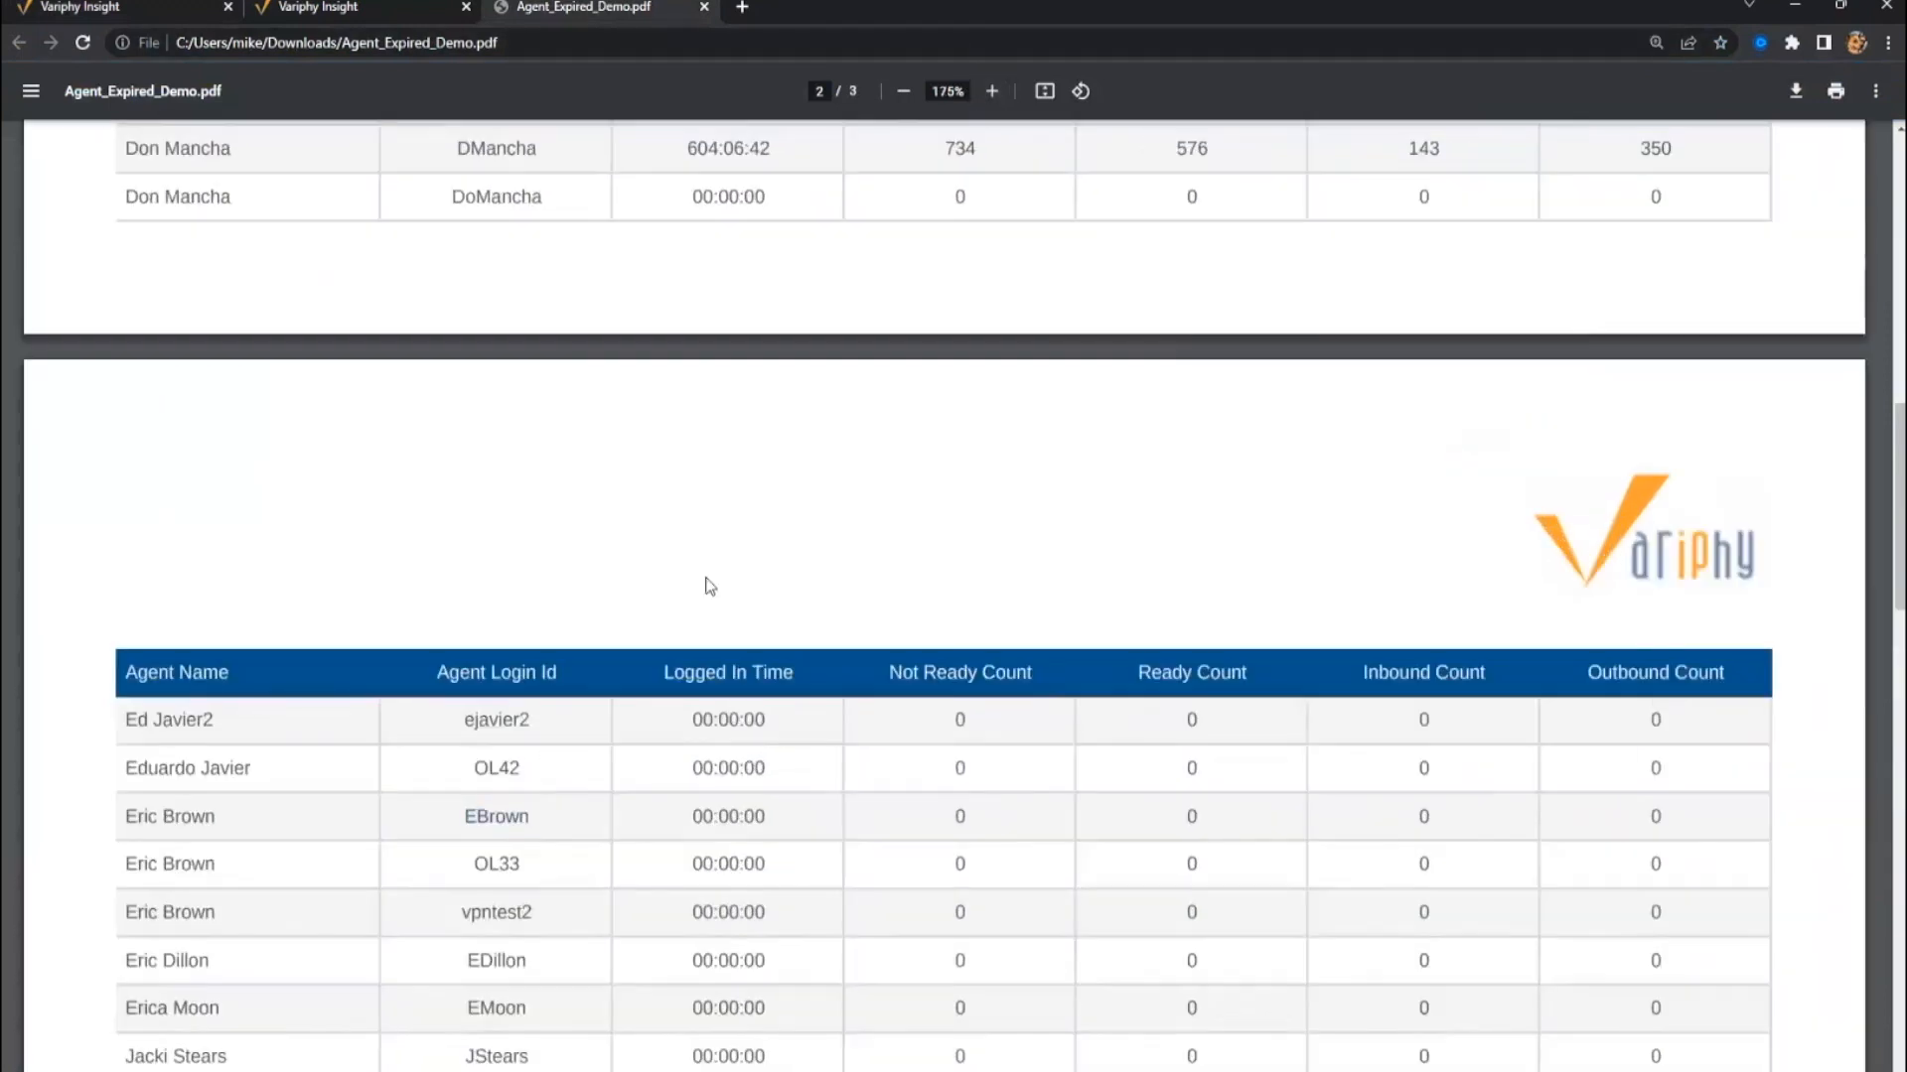
# - Examine the repeated rows of the same agent name near the top of page 2, highlighting their differing login IDs
pyautogui.scroll(-4, 596, 583)
pyautogui.moveTo(127, 407); pyautogui.dragTo(583, 467)
pyautogui.click(502, 418)
pyautogui.doubleClick(467, 500)
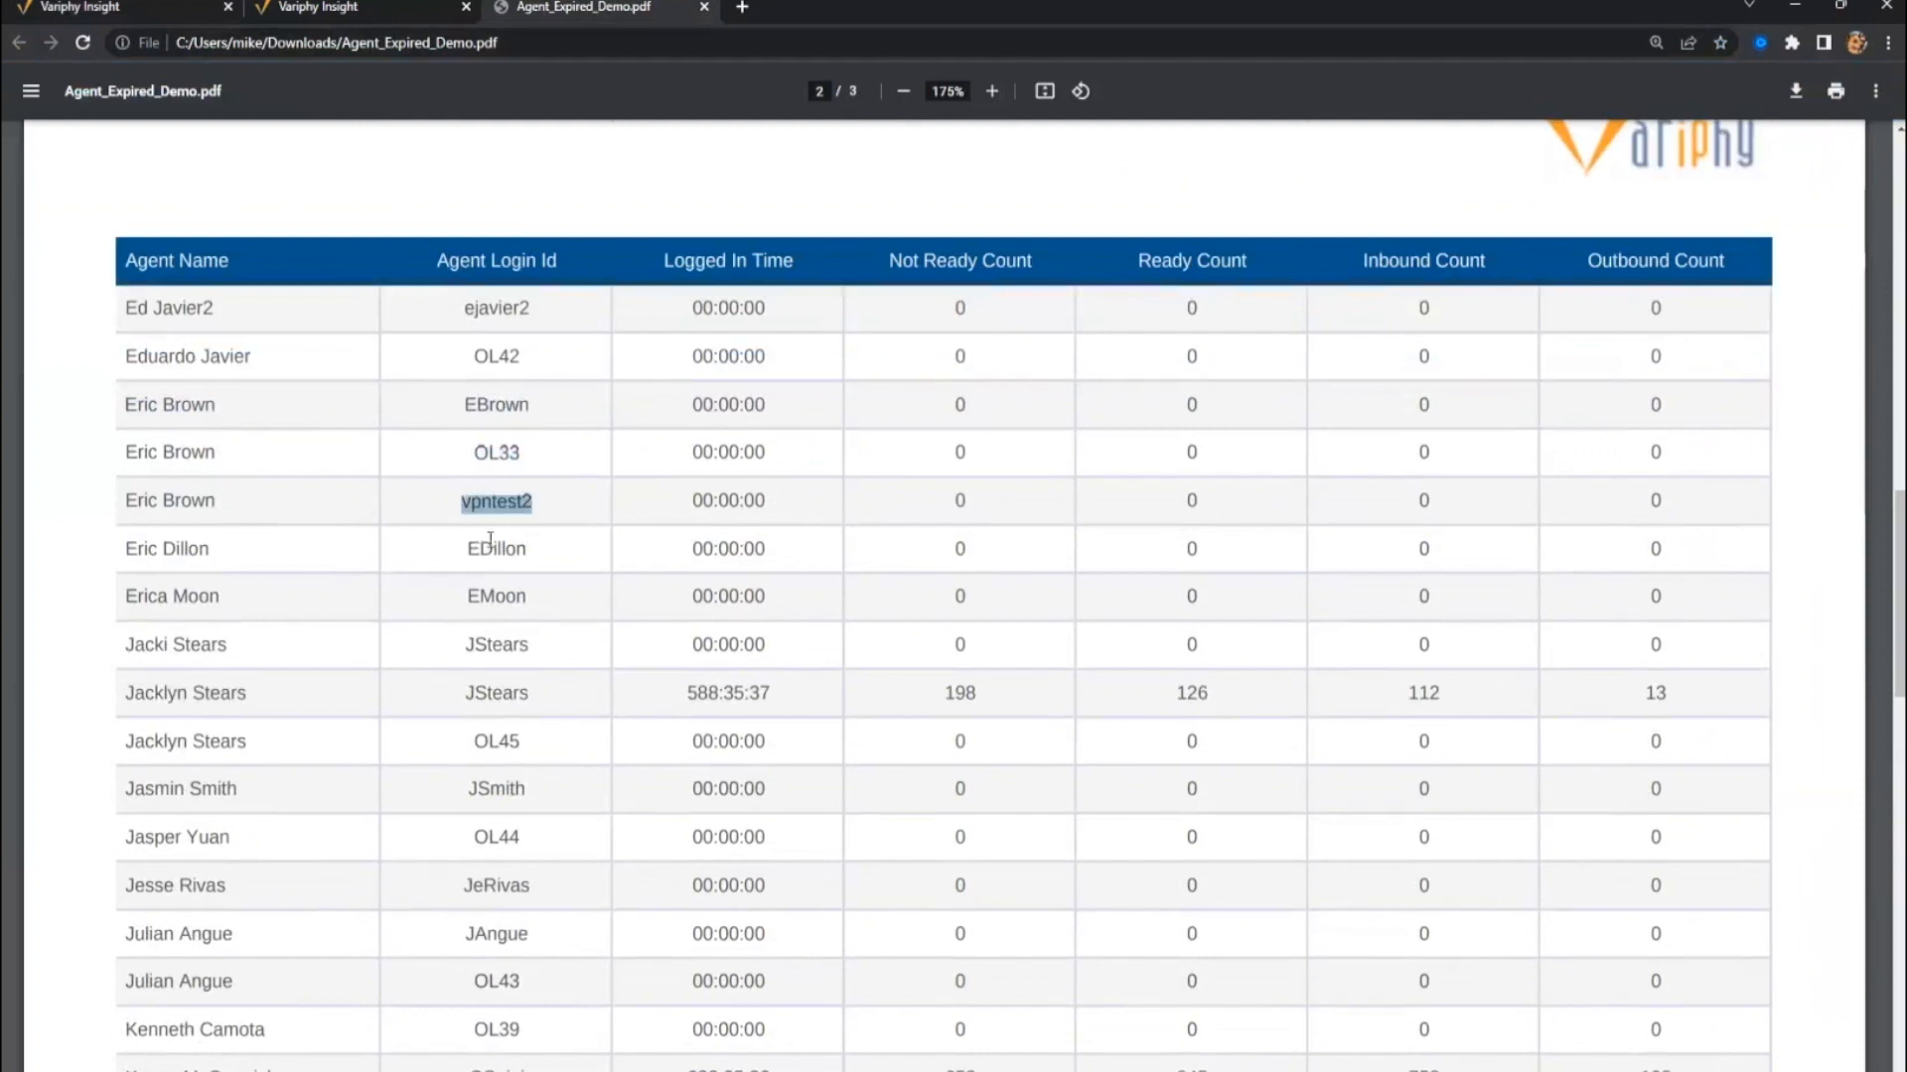
# - Highlight the name and login ID of the third matching agent row in the PDF report and glance at the dashboard widget's search sets
pyautogui.doubleClick(497, 544)
pyautogui.click(471, 505)
pyautogui.moveTo(482, 501); pyautogui.dragTo(530, 509)
pyautogui.moveTo(150, 500); pyautogui.dragTo(218, 503)
pyautogui.click(197, 443)
pyautogui.click(323, 12)
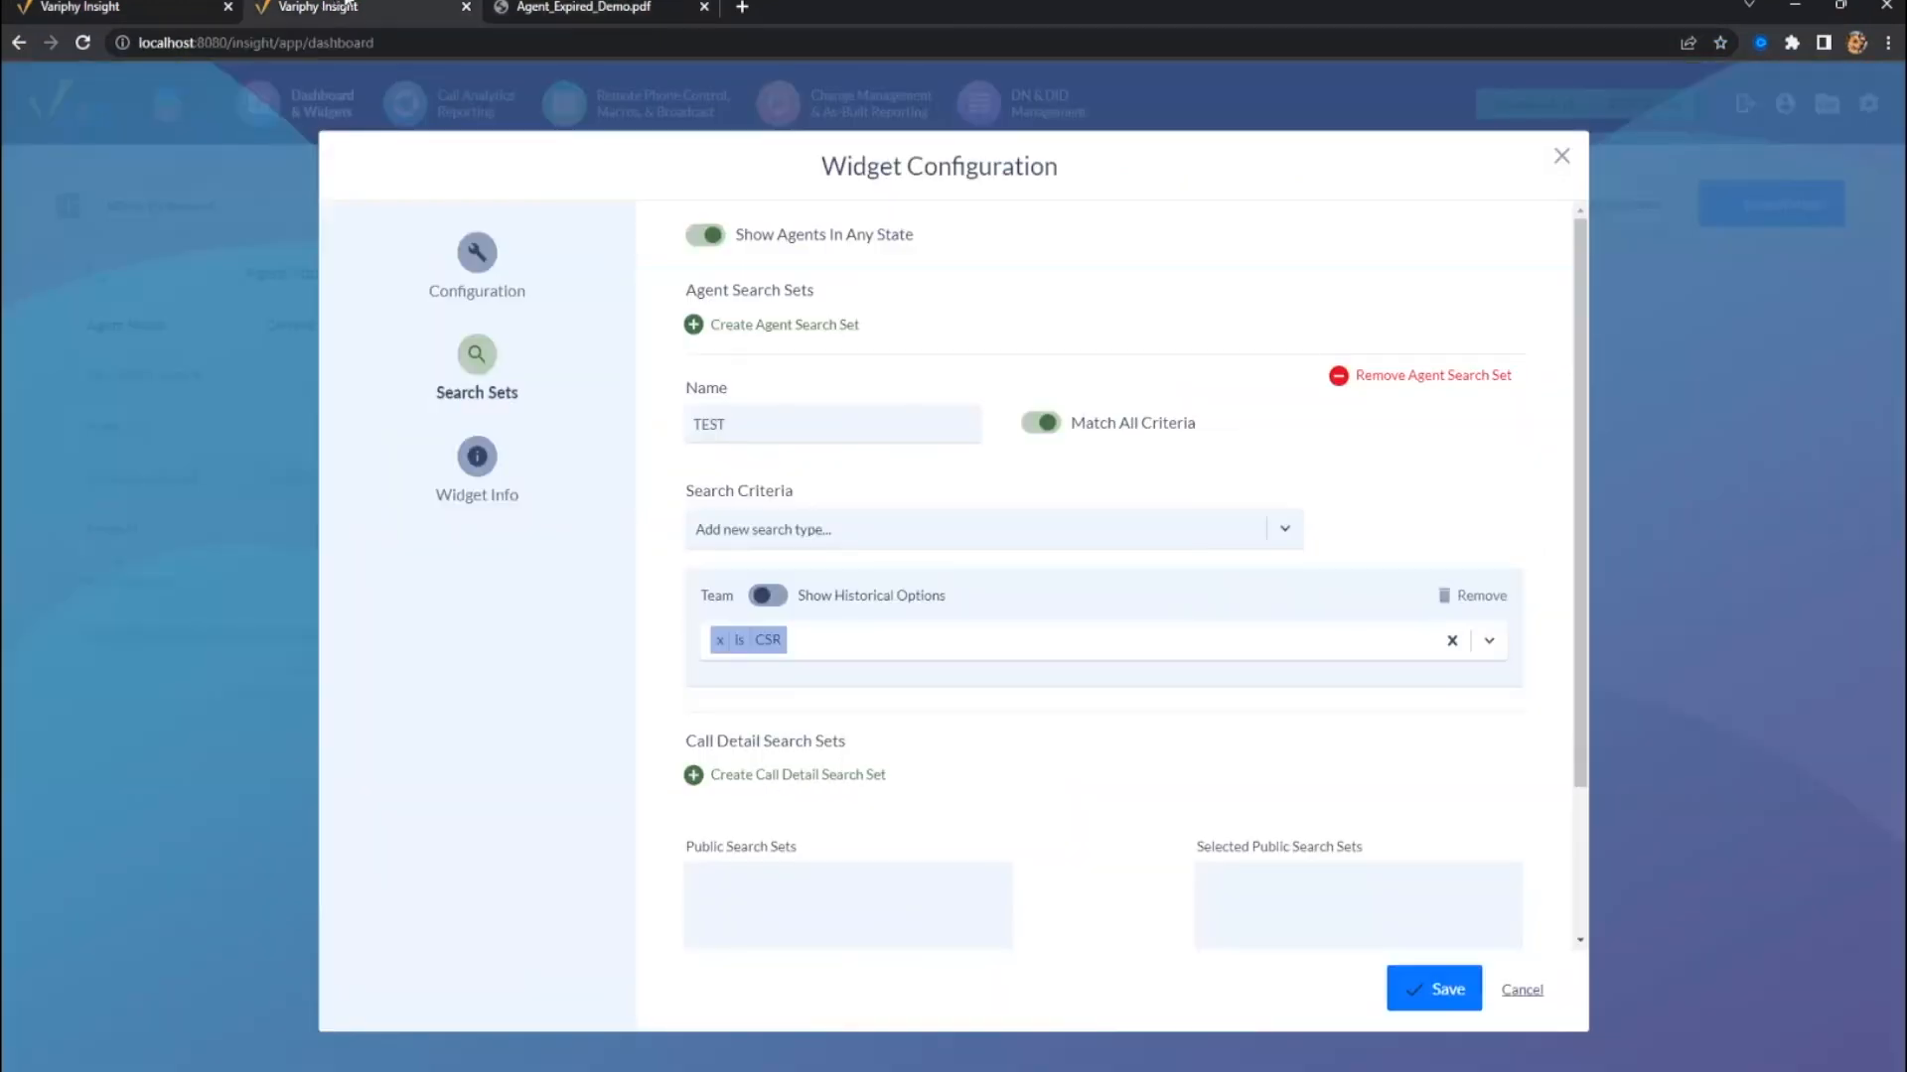
pyautogui.click(601, 8)
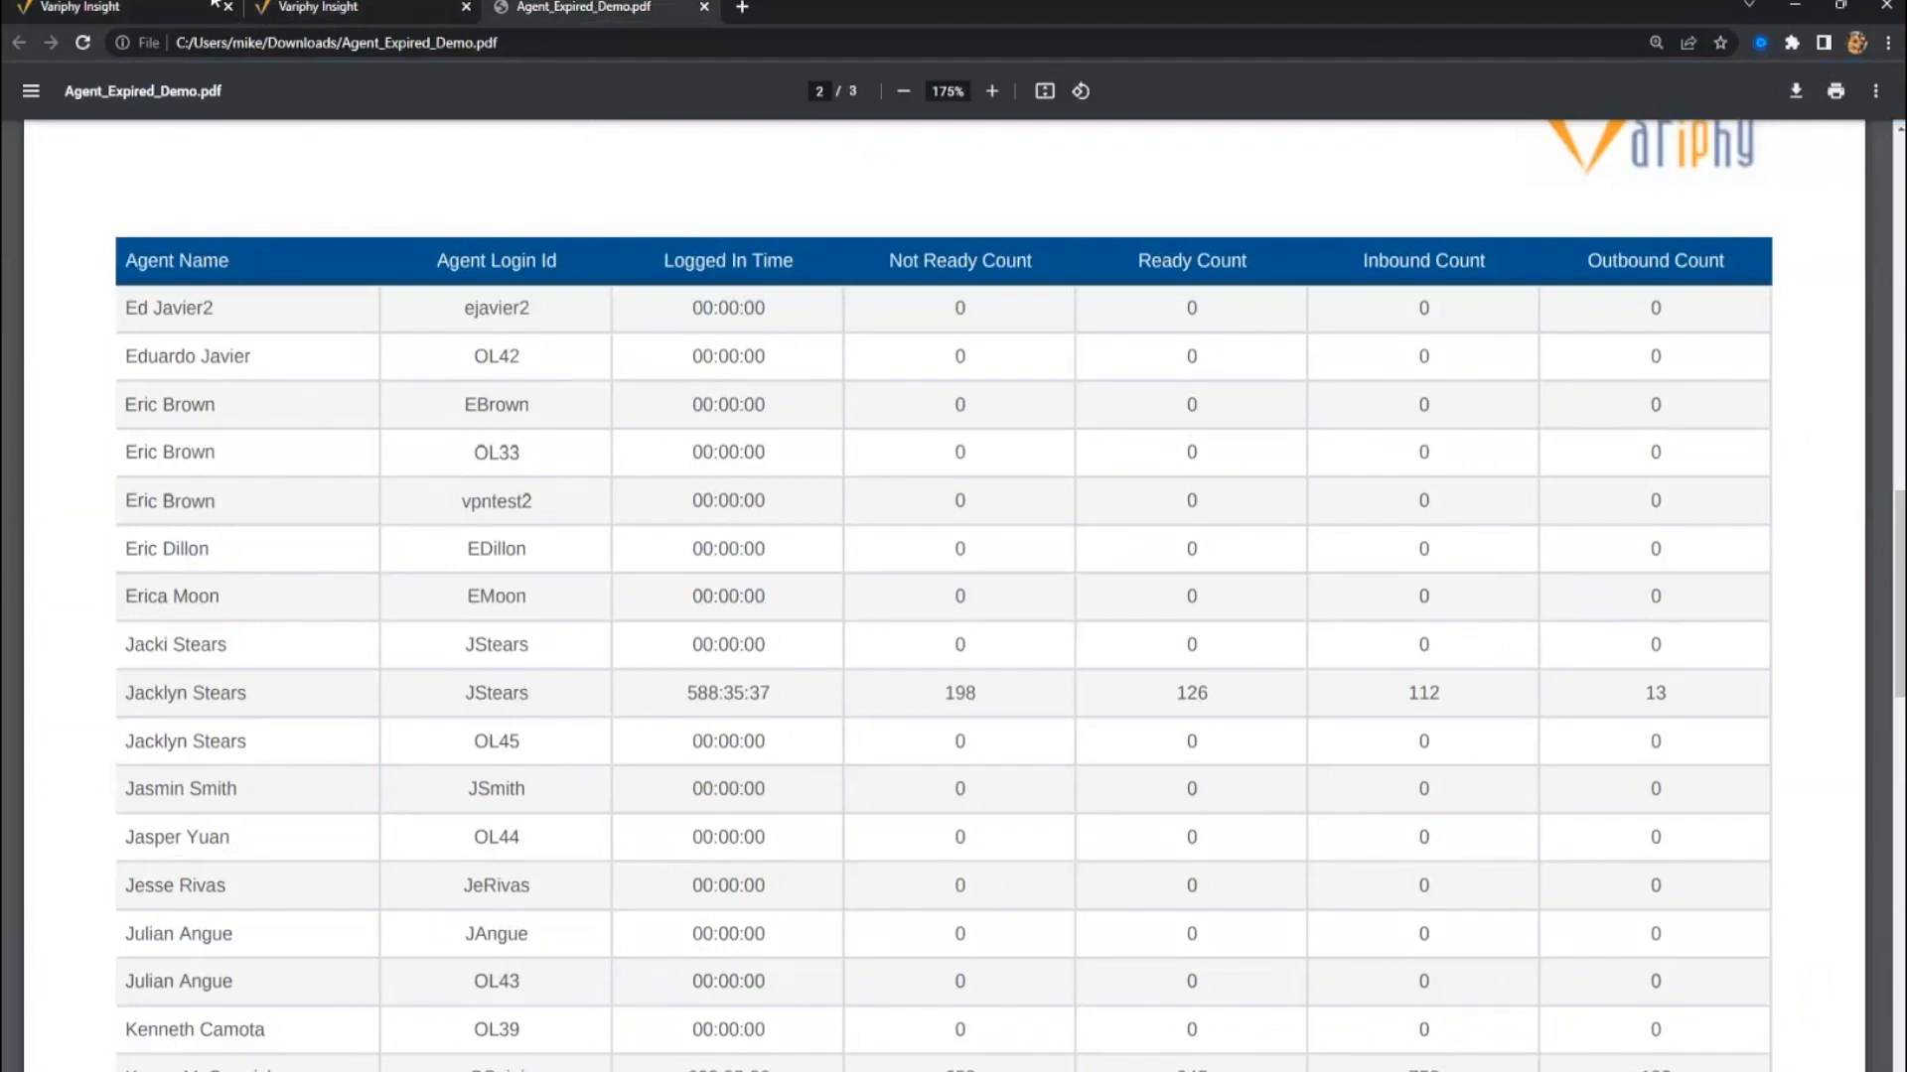
# - In the Add Agent Report form, remove the Agent, Team and Resource Group criteria along with the whole agent search set
pyautogui.click(149, 8)
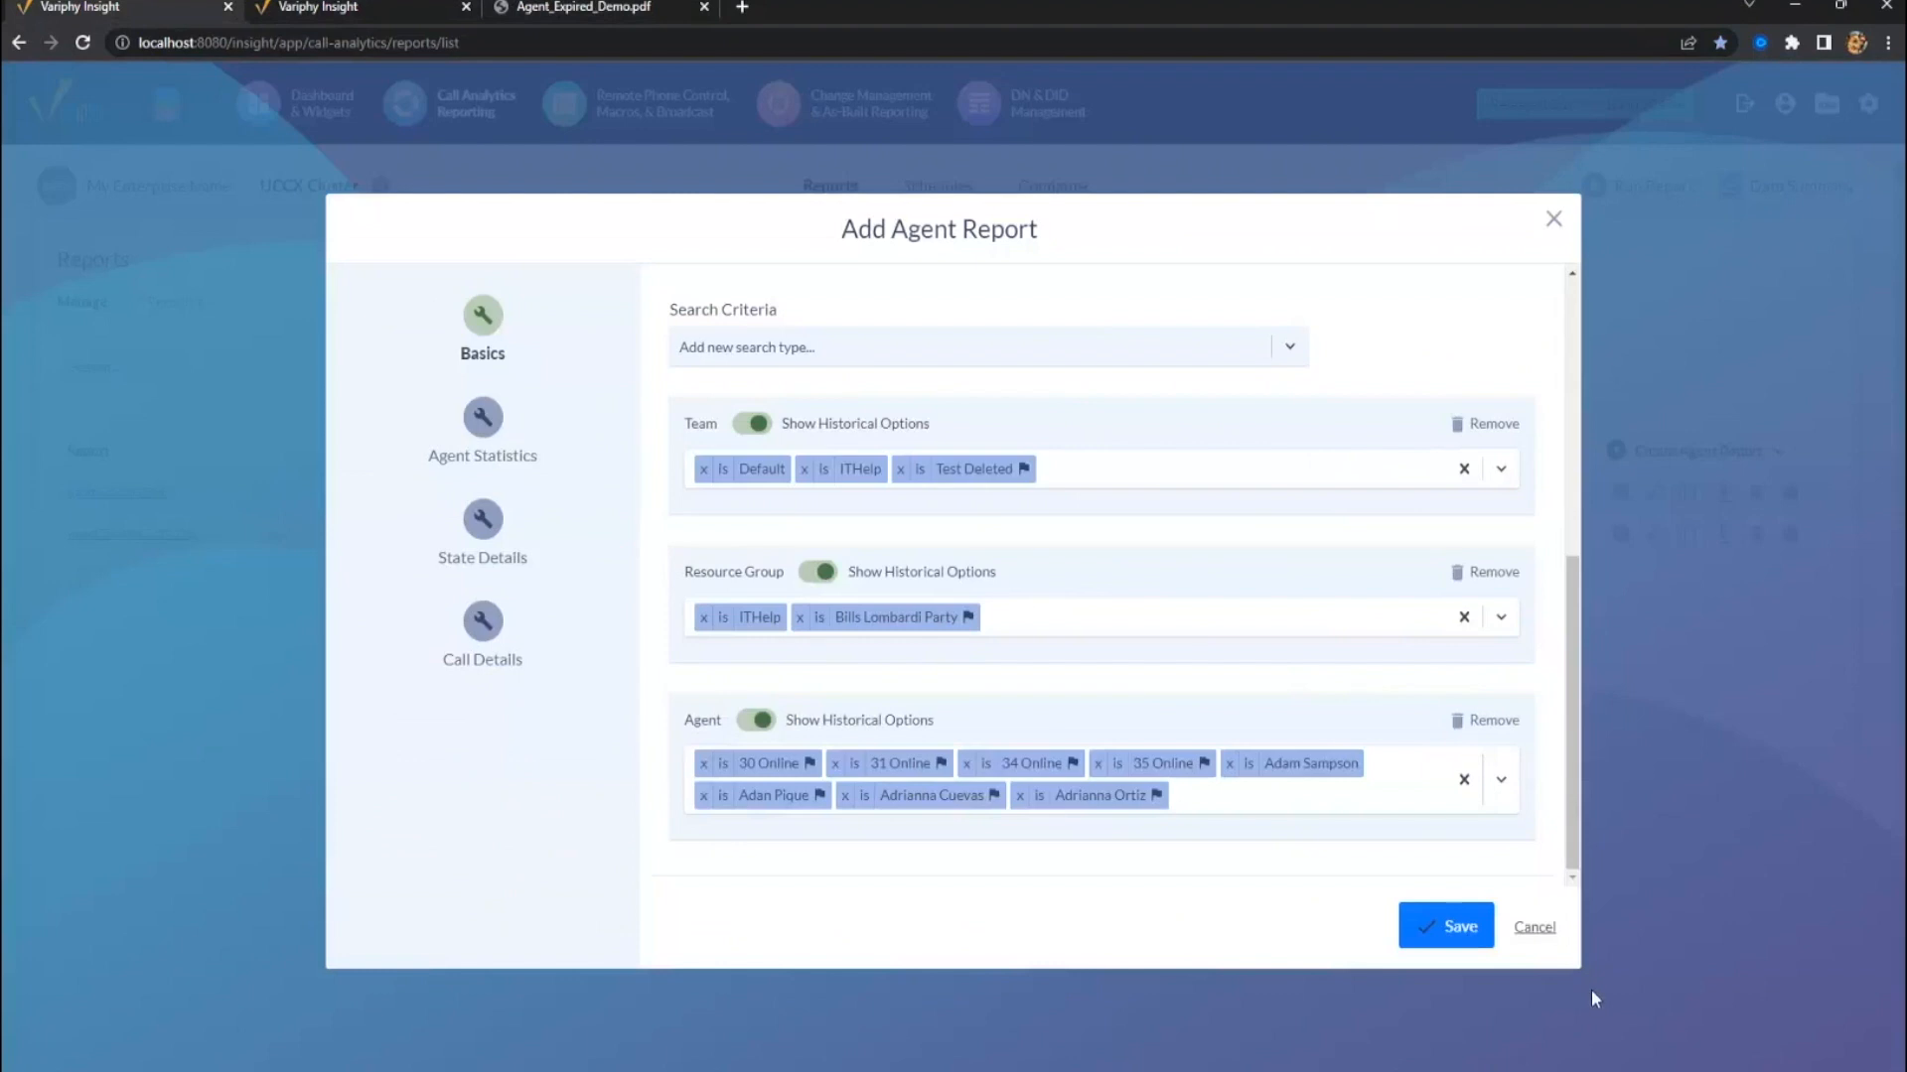
pyautogui.click(1490, 720)
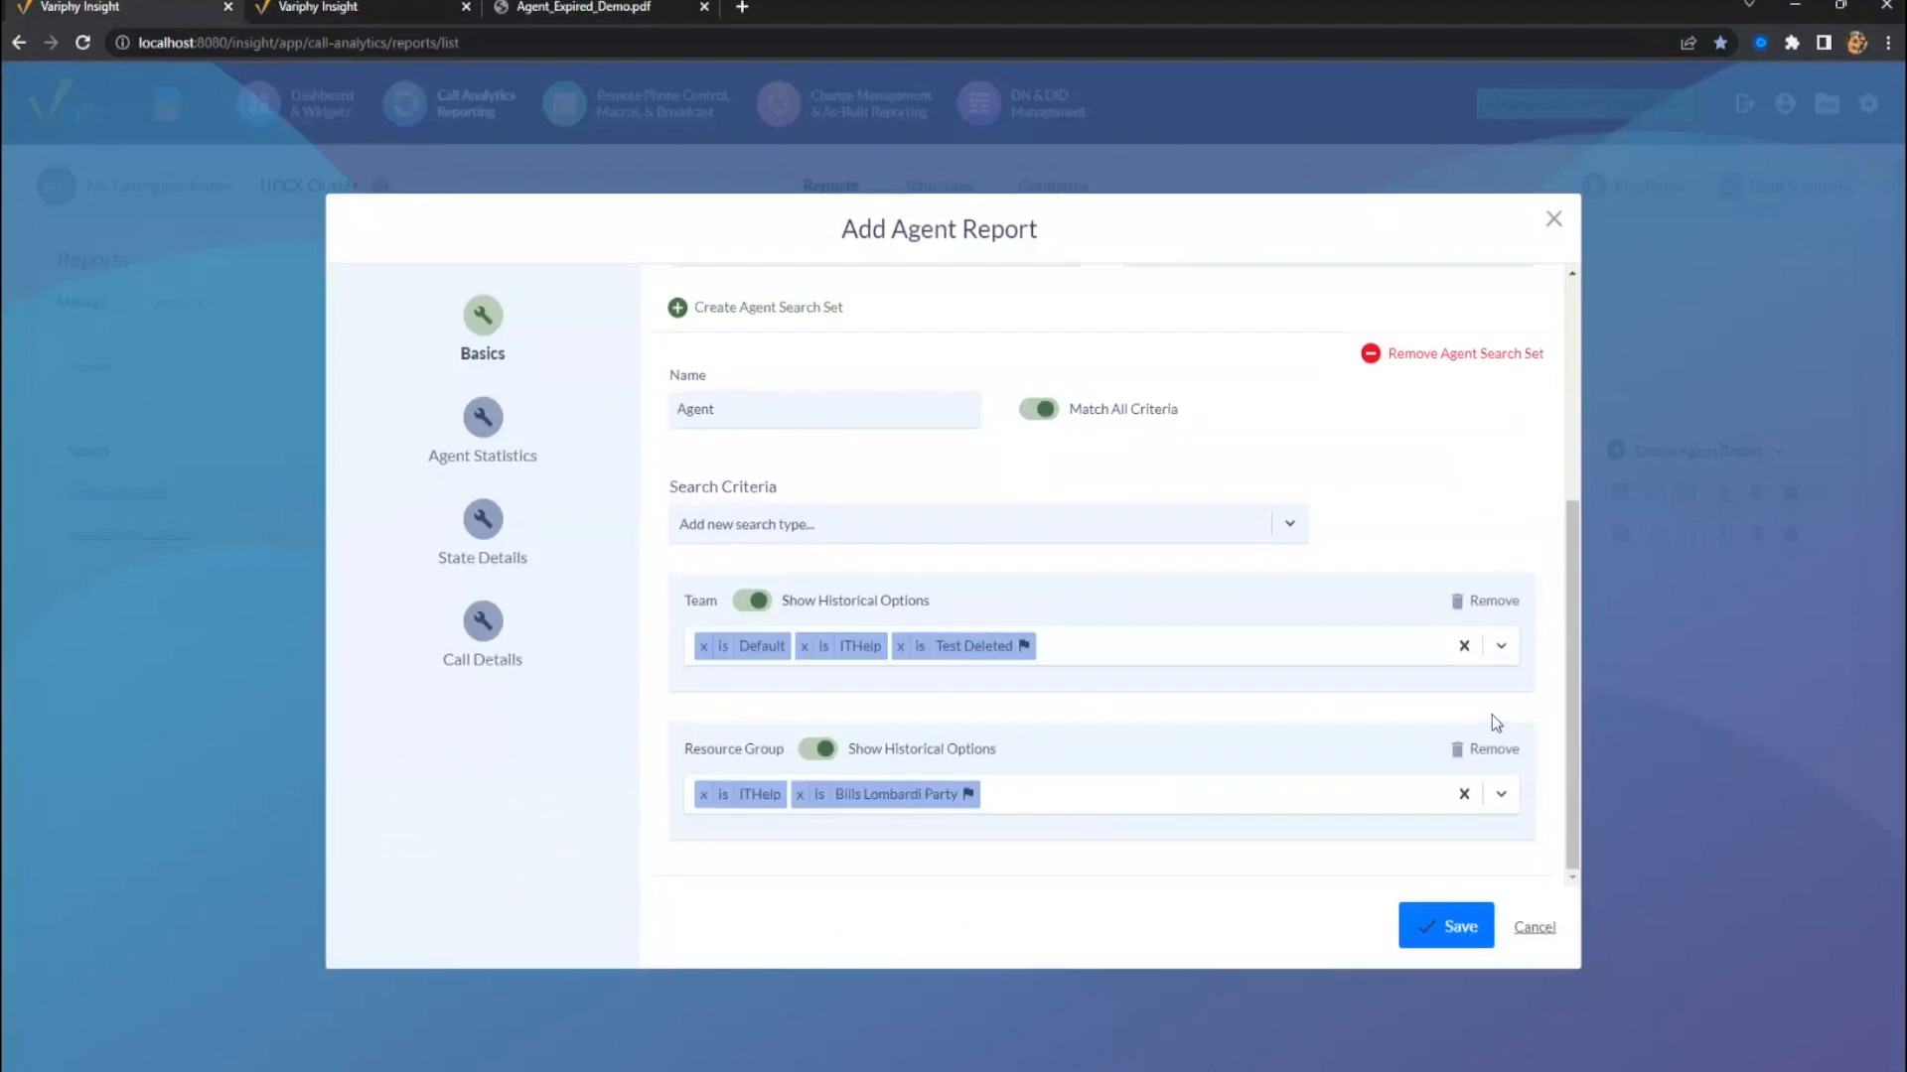
pyautogui.click(1481, 602)
pyautogui.click(1487, 765)
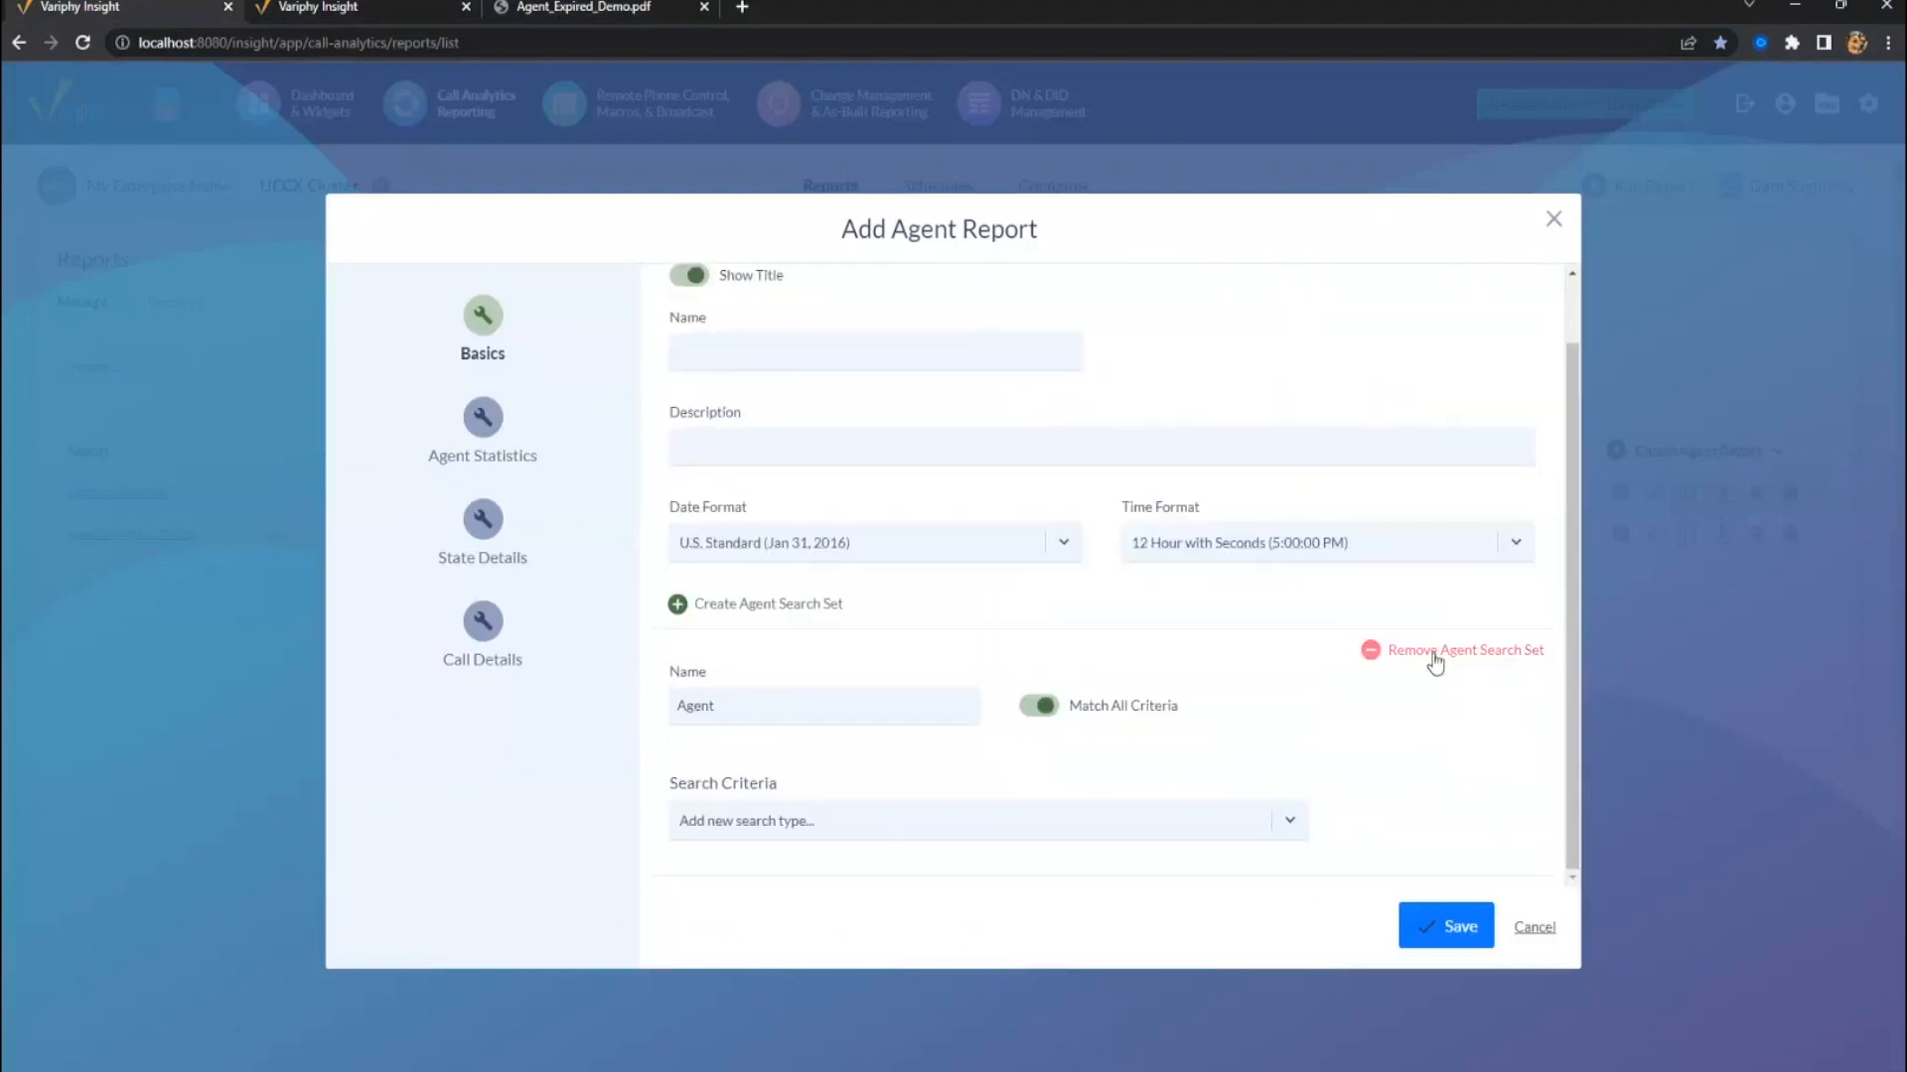
pyautogui.click(1429, 663)
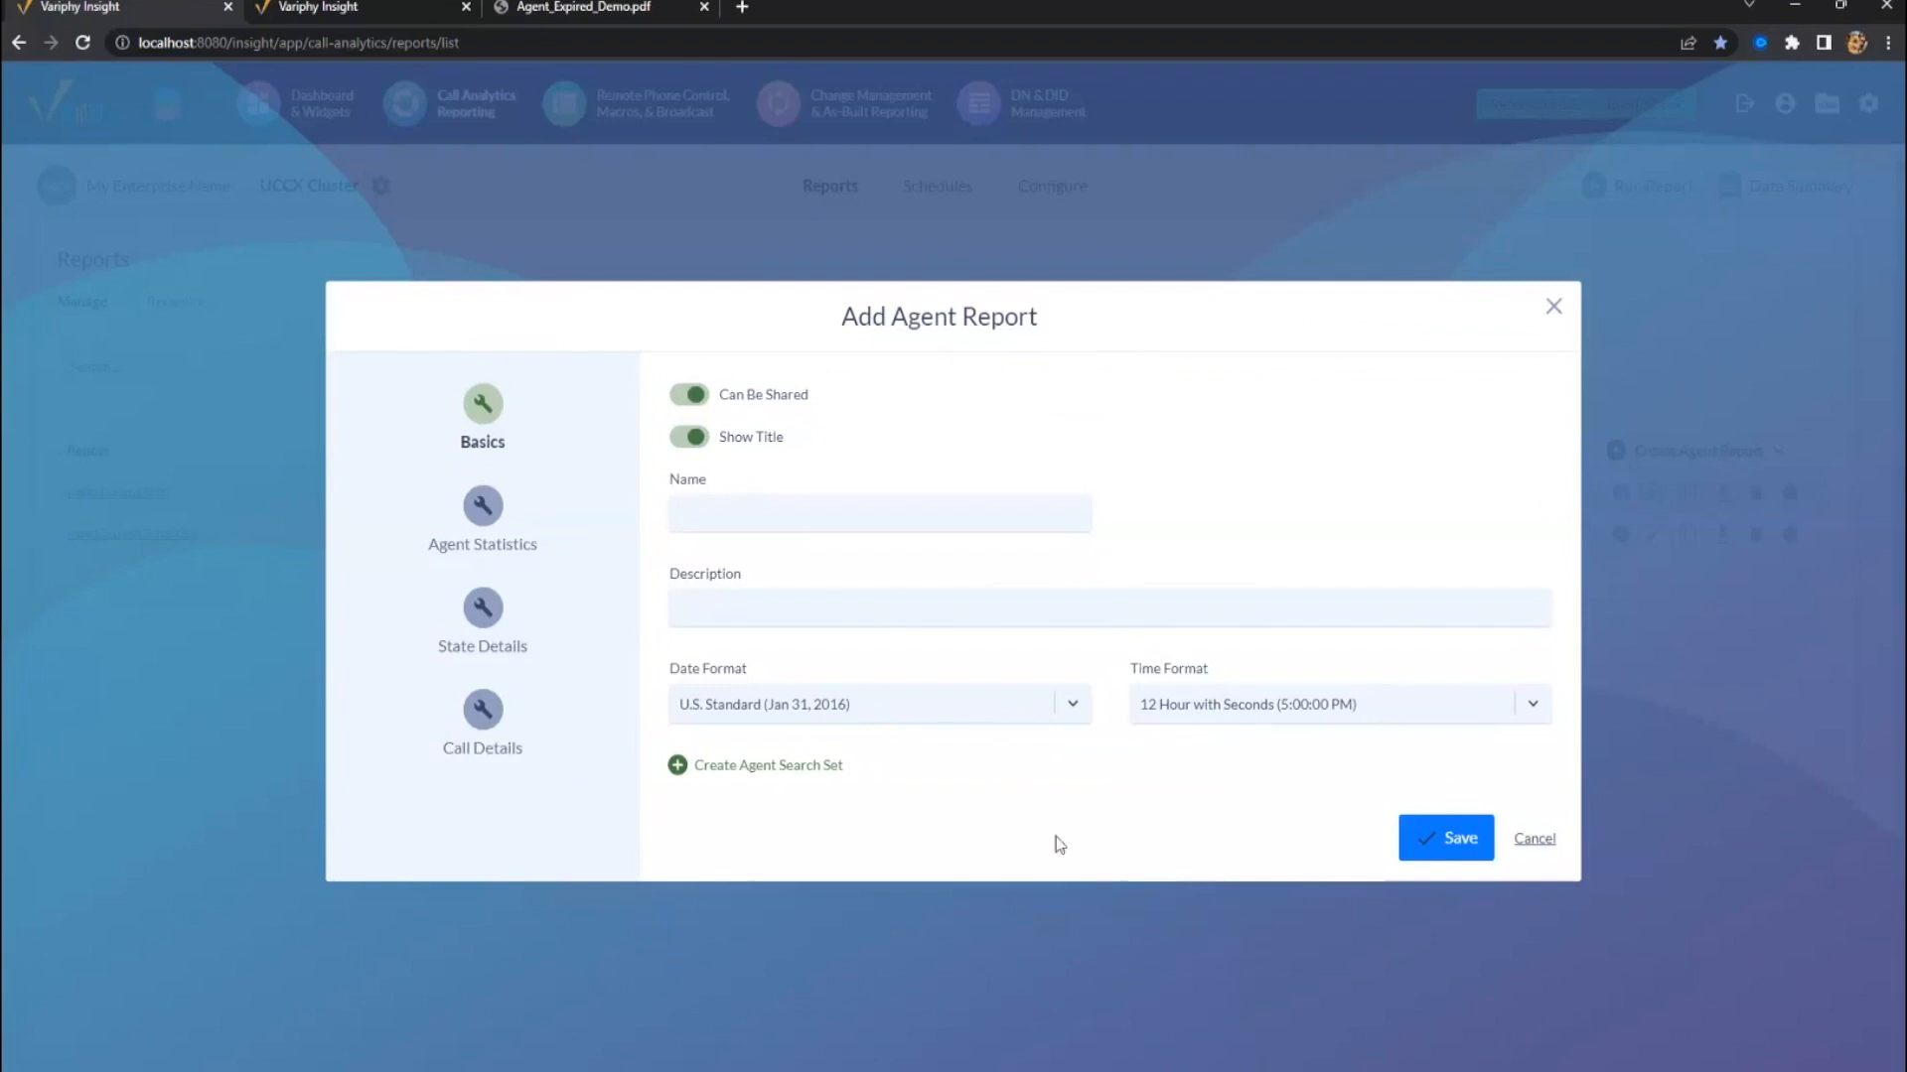
# - Create a new agent search set and add an Agent criterion with historical options shown
pyautogui.click(801, 775)
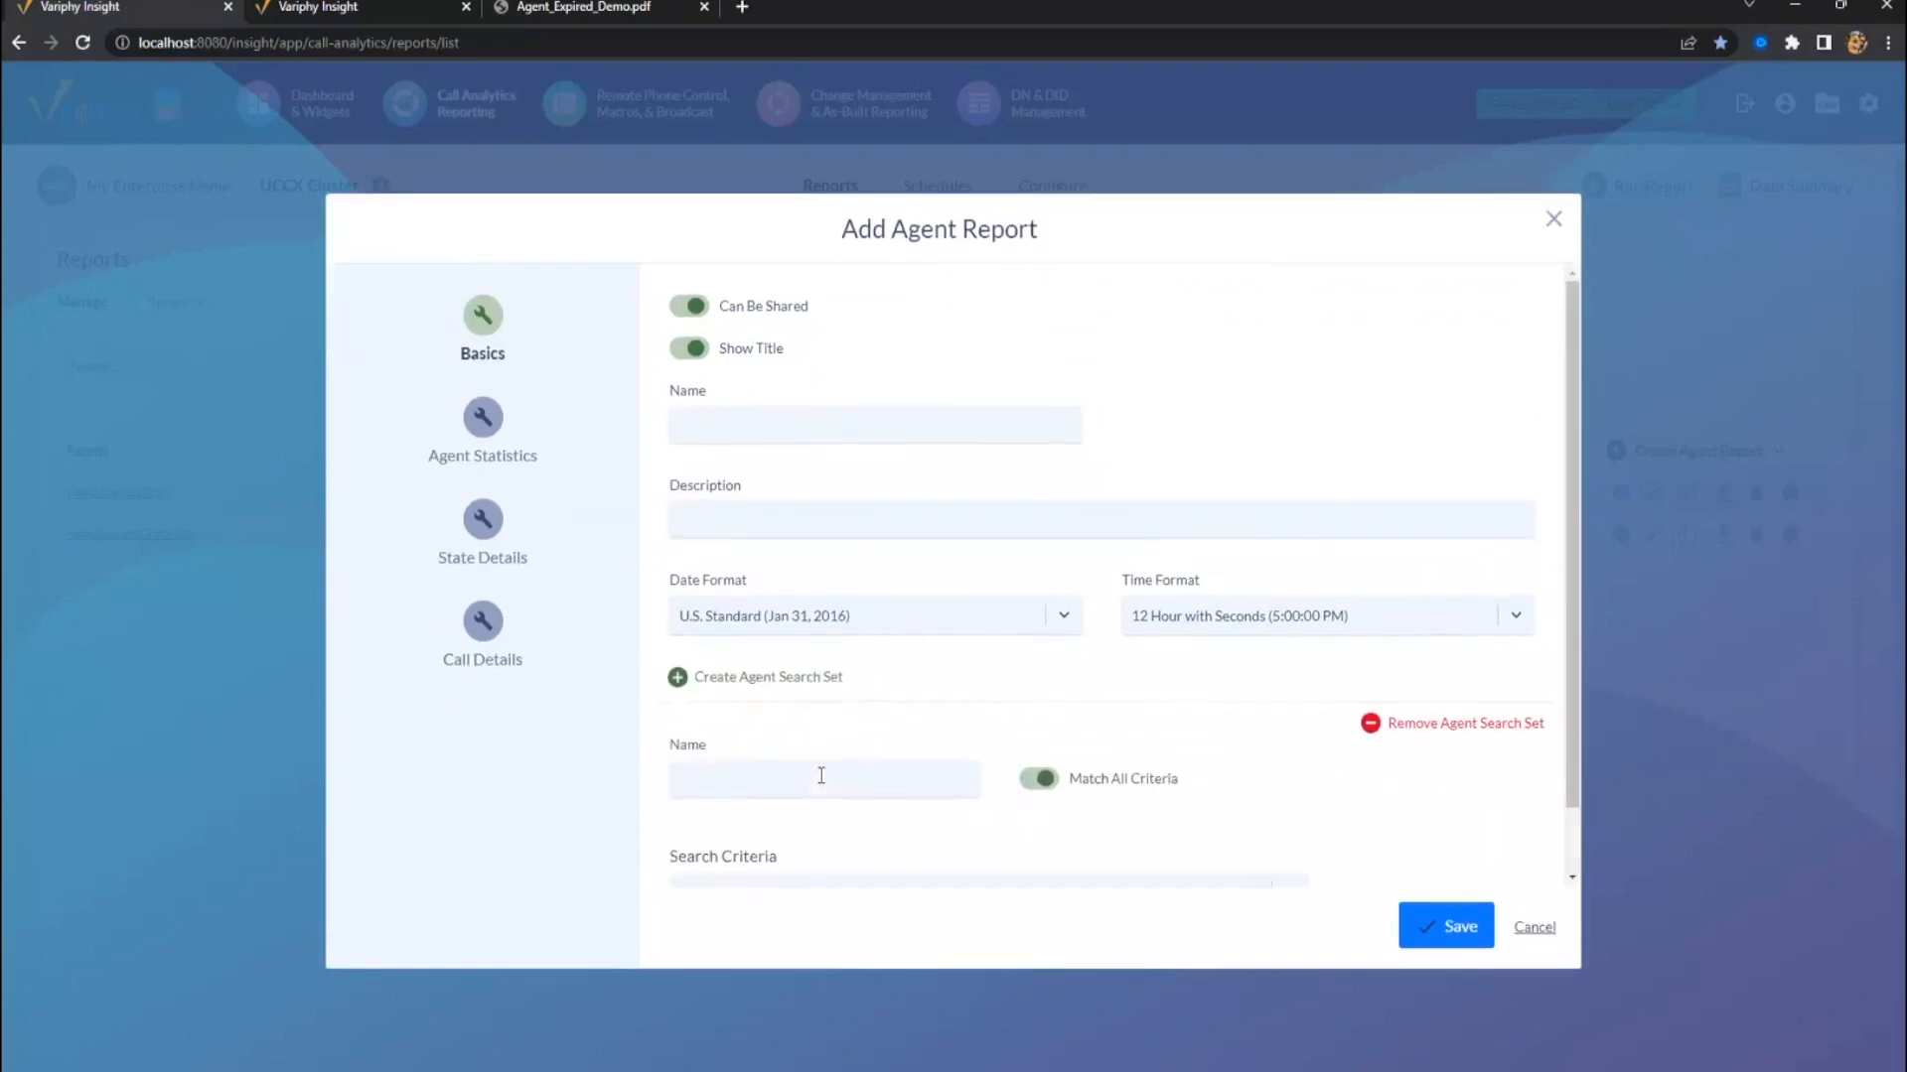
pyautogui.scroll(-2, 809, 755)
pyautogui.click(795, 822)
pyautogui.click(755, 896)
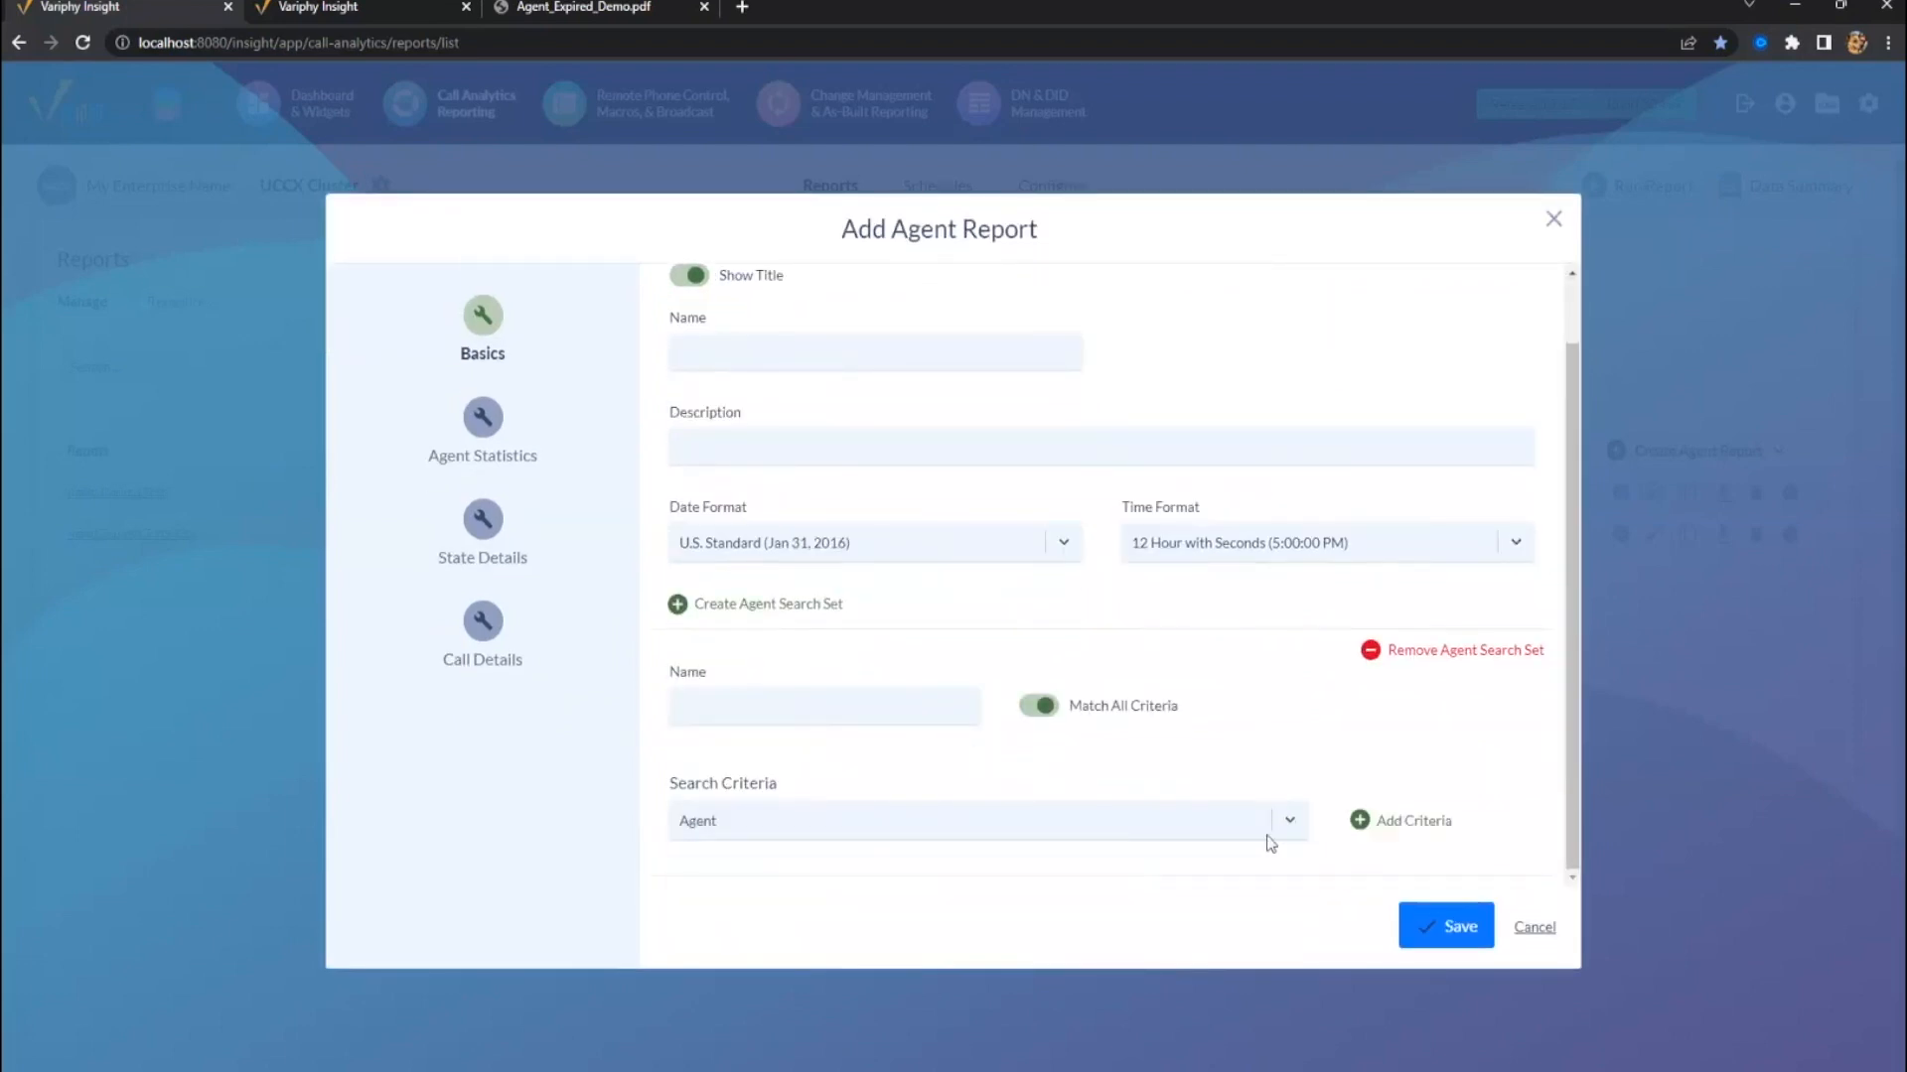
pyautogui.scroll(-1, 883, 787)
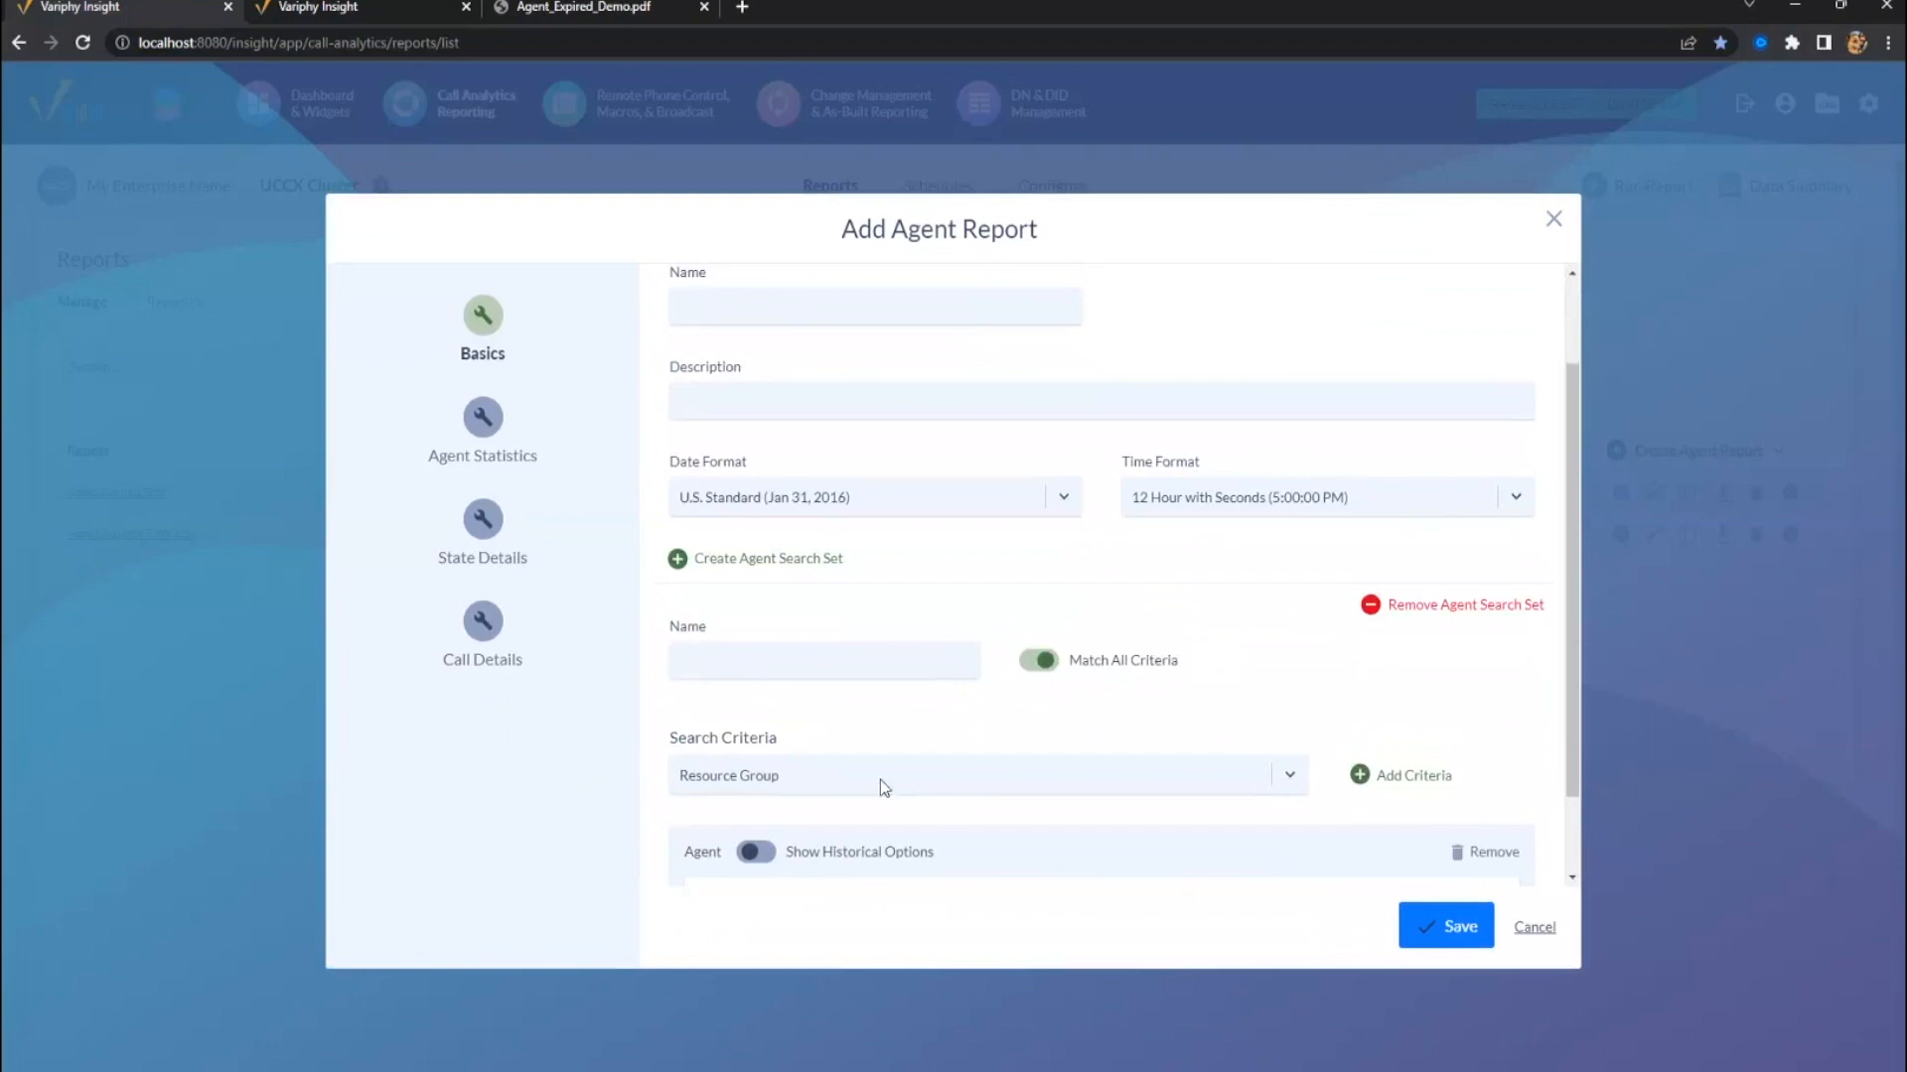
pyautogui.click(842, 860)
pyautogui.scroll(-2, 968, 794)
# - Select the historical agents 31 Online, 33 Online, 34 Online and 32 Online for the Agent criterion
pyautogui.click(978, 799)
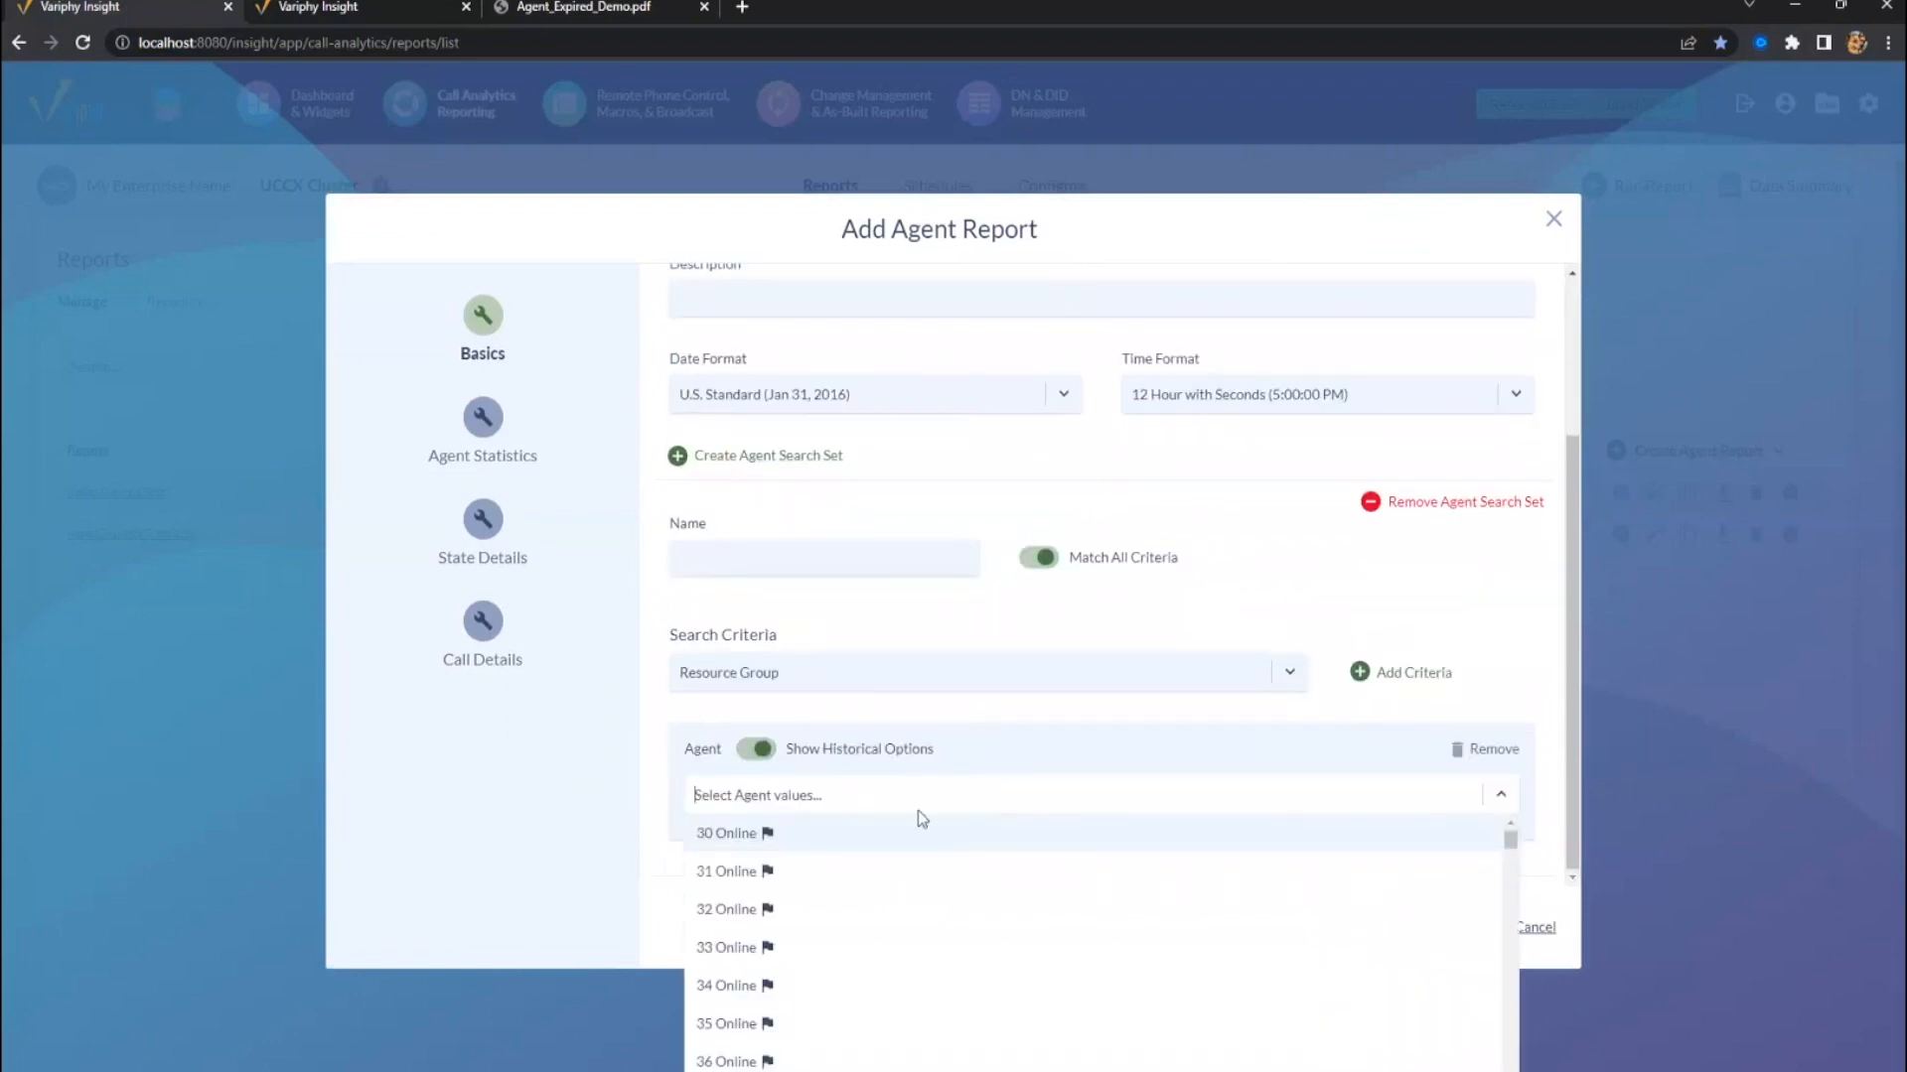
pyautogui.click(831, 874)
pyautogui.click(809, 910)
pyautogui.click(807, 909)
pyautogui.click(804, 880)
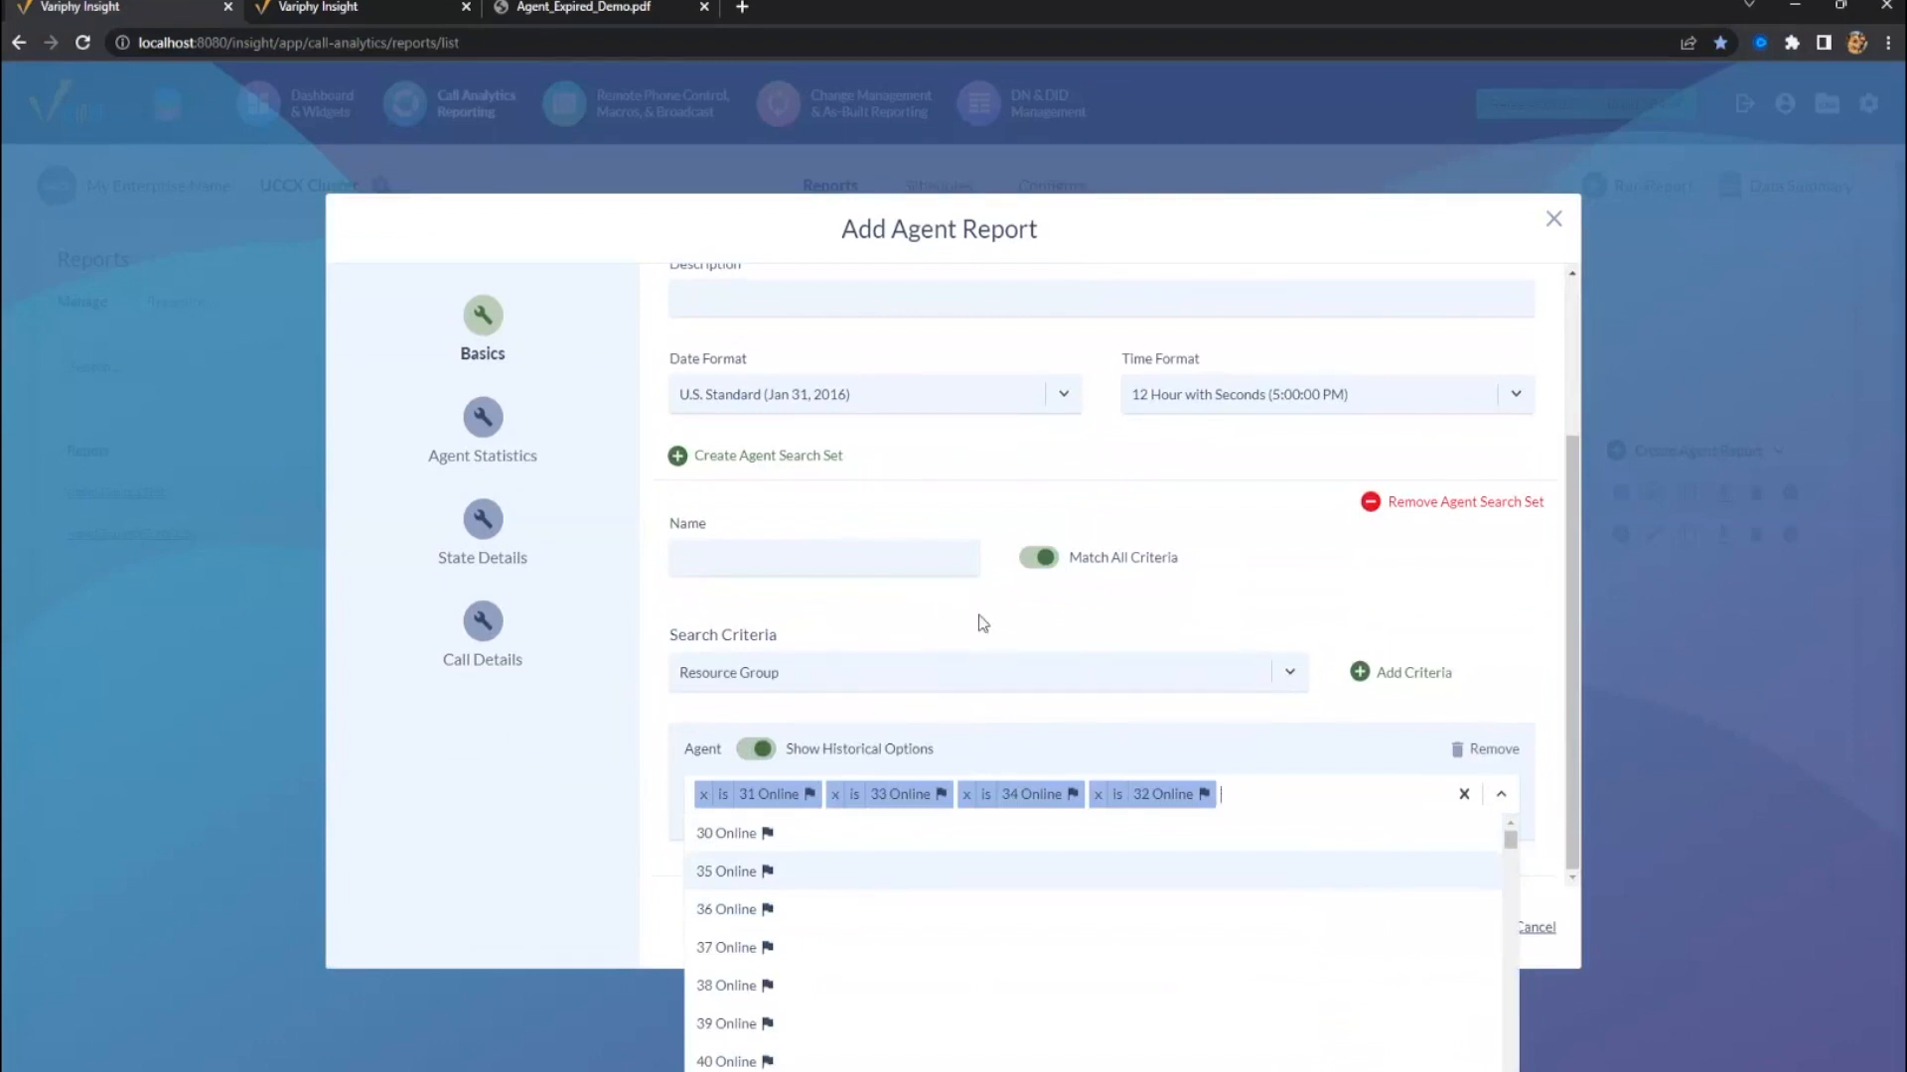
# - Replace the Agent criterion with a Team criterion set to CSR
pyautogui.click(1496, 759)
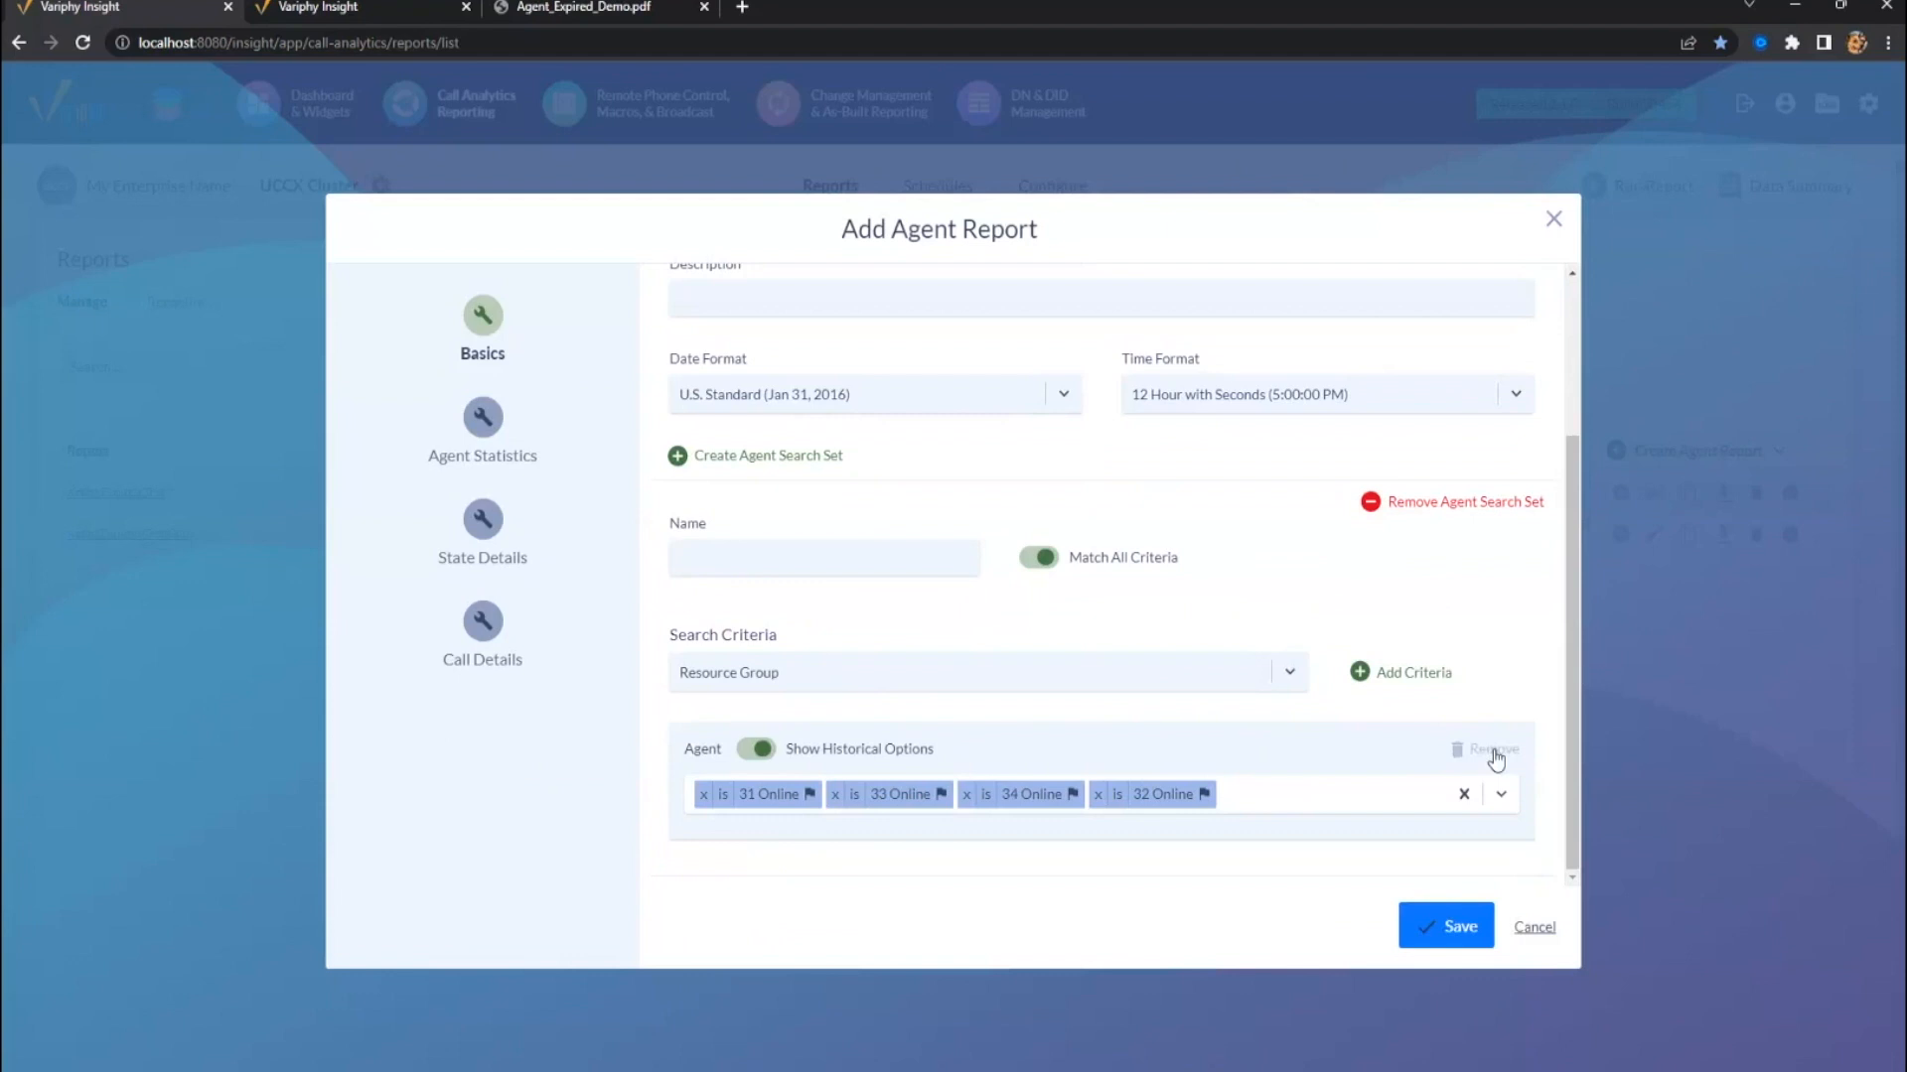
pyautogui.click(1495, 755)
pyautogui.click(991, 843)
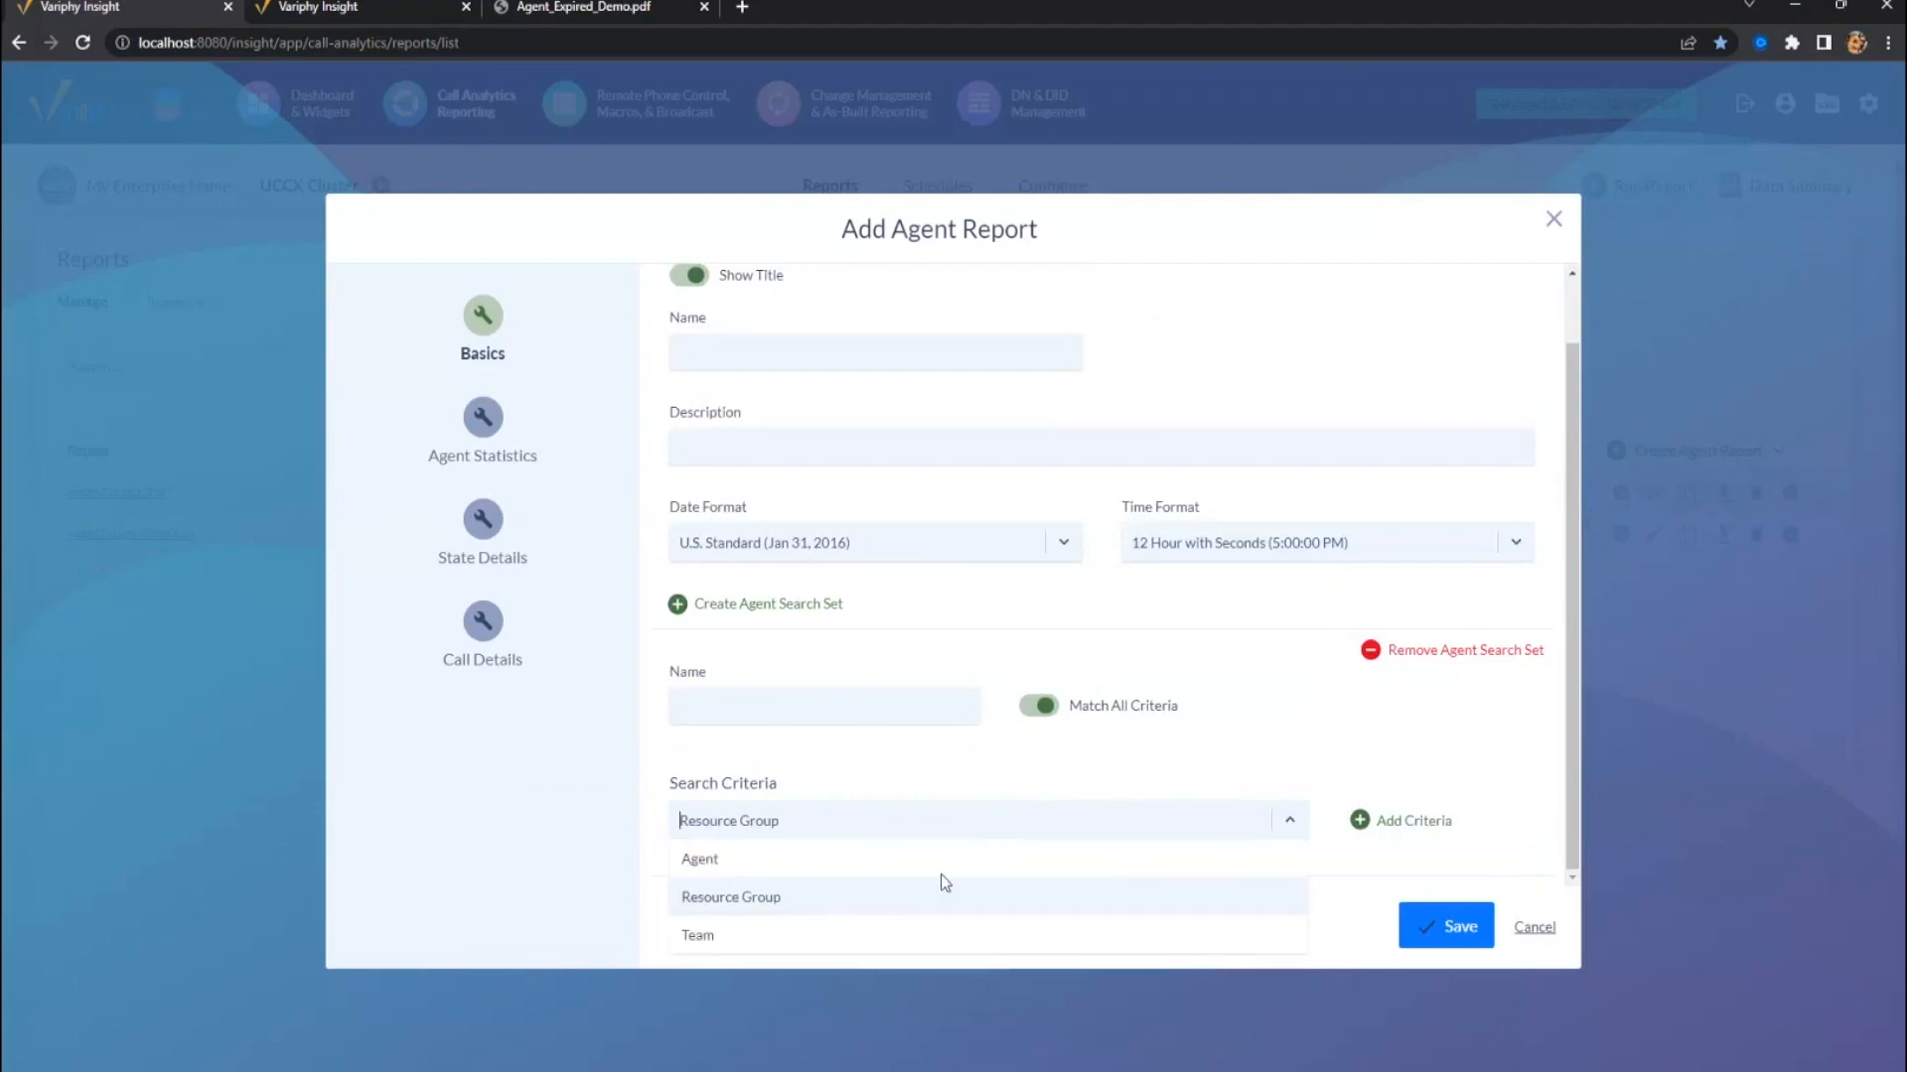
pyautogui.click(898, 930)
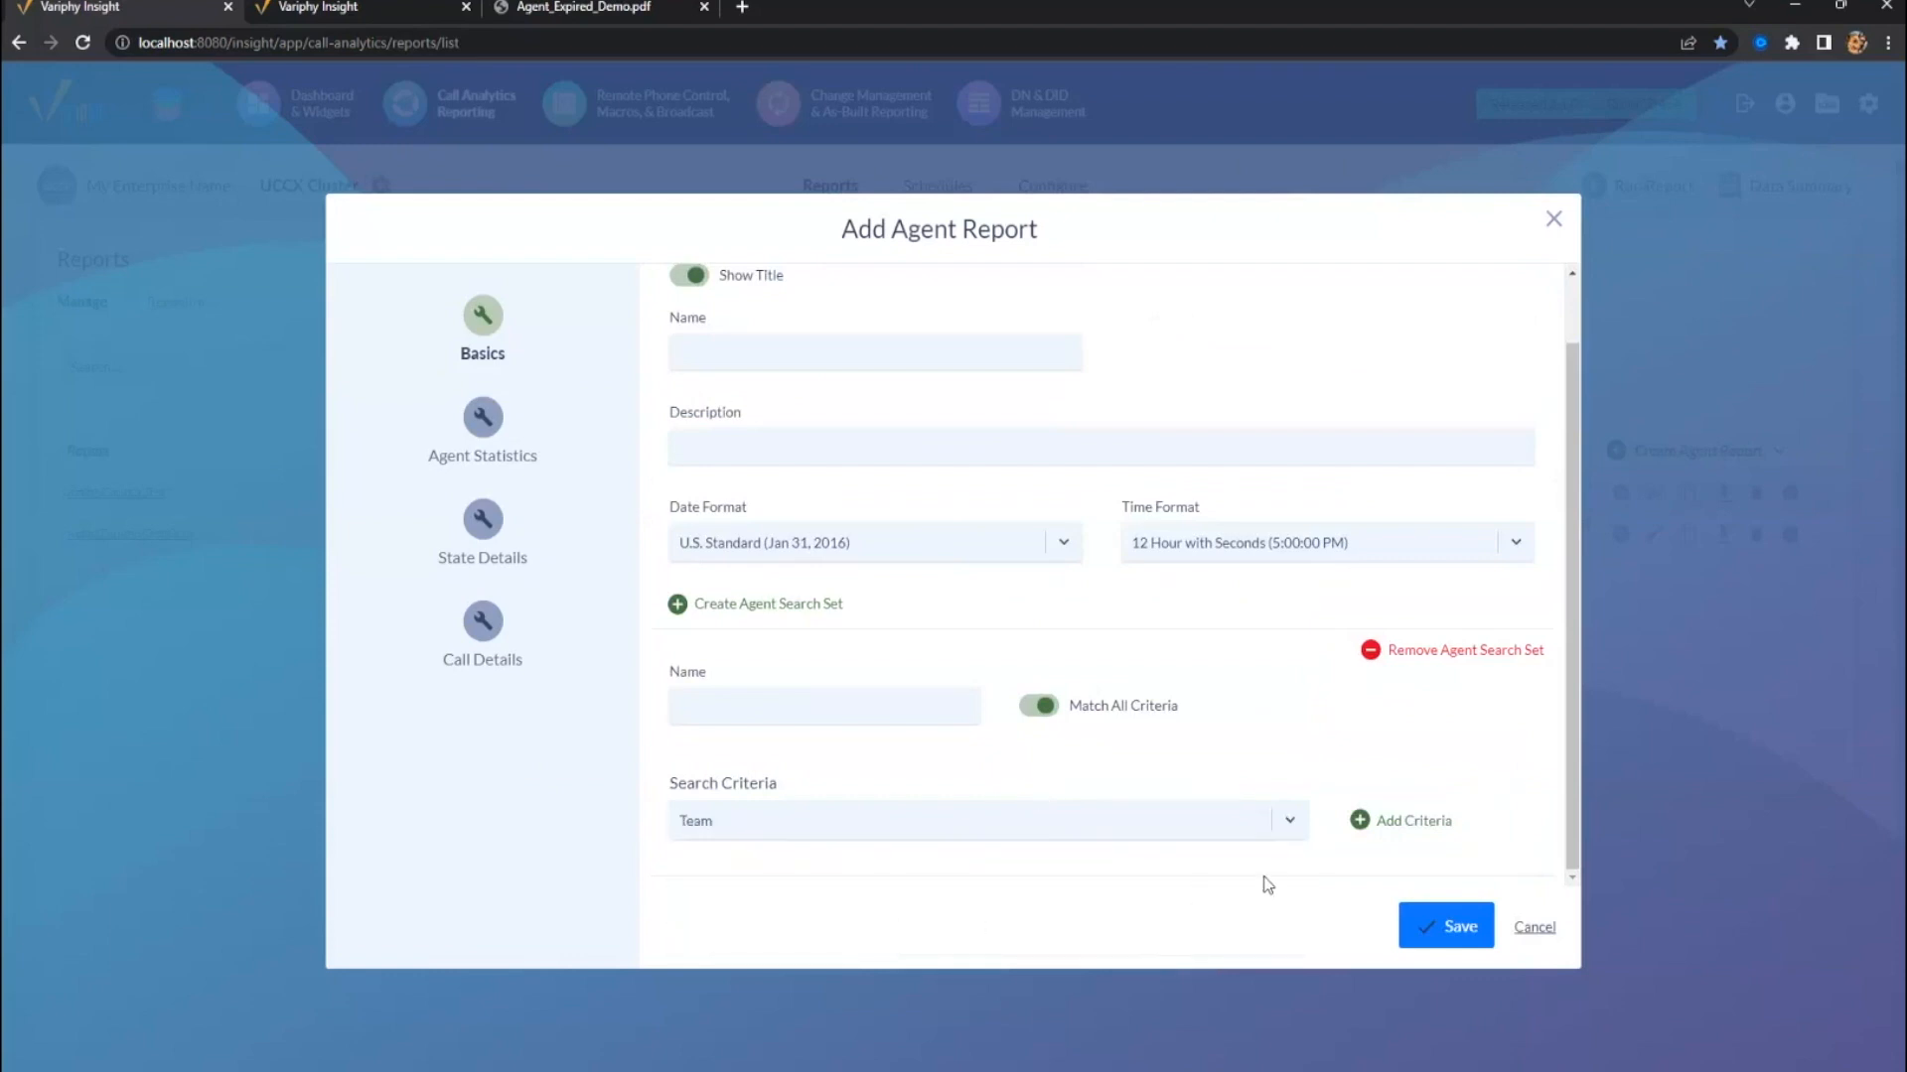
pyautogui.click(1359, 820)
pyautogui.scroll(-2, 1166, 774)
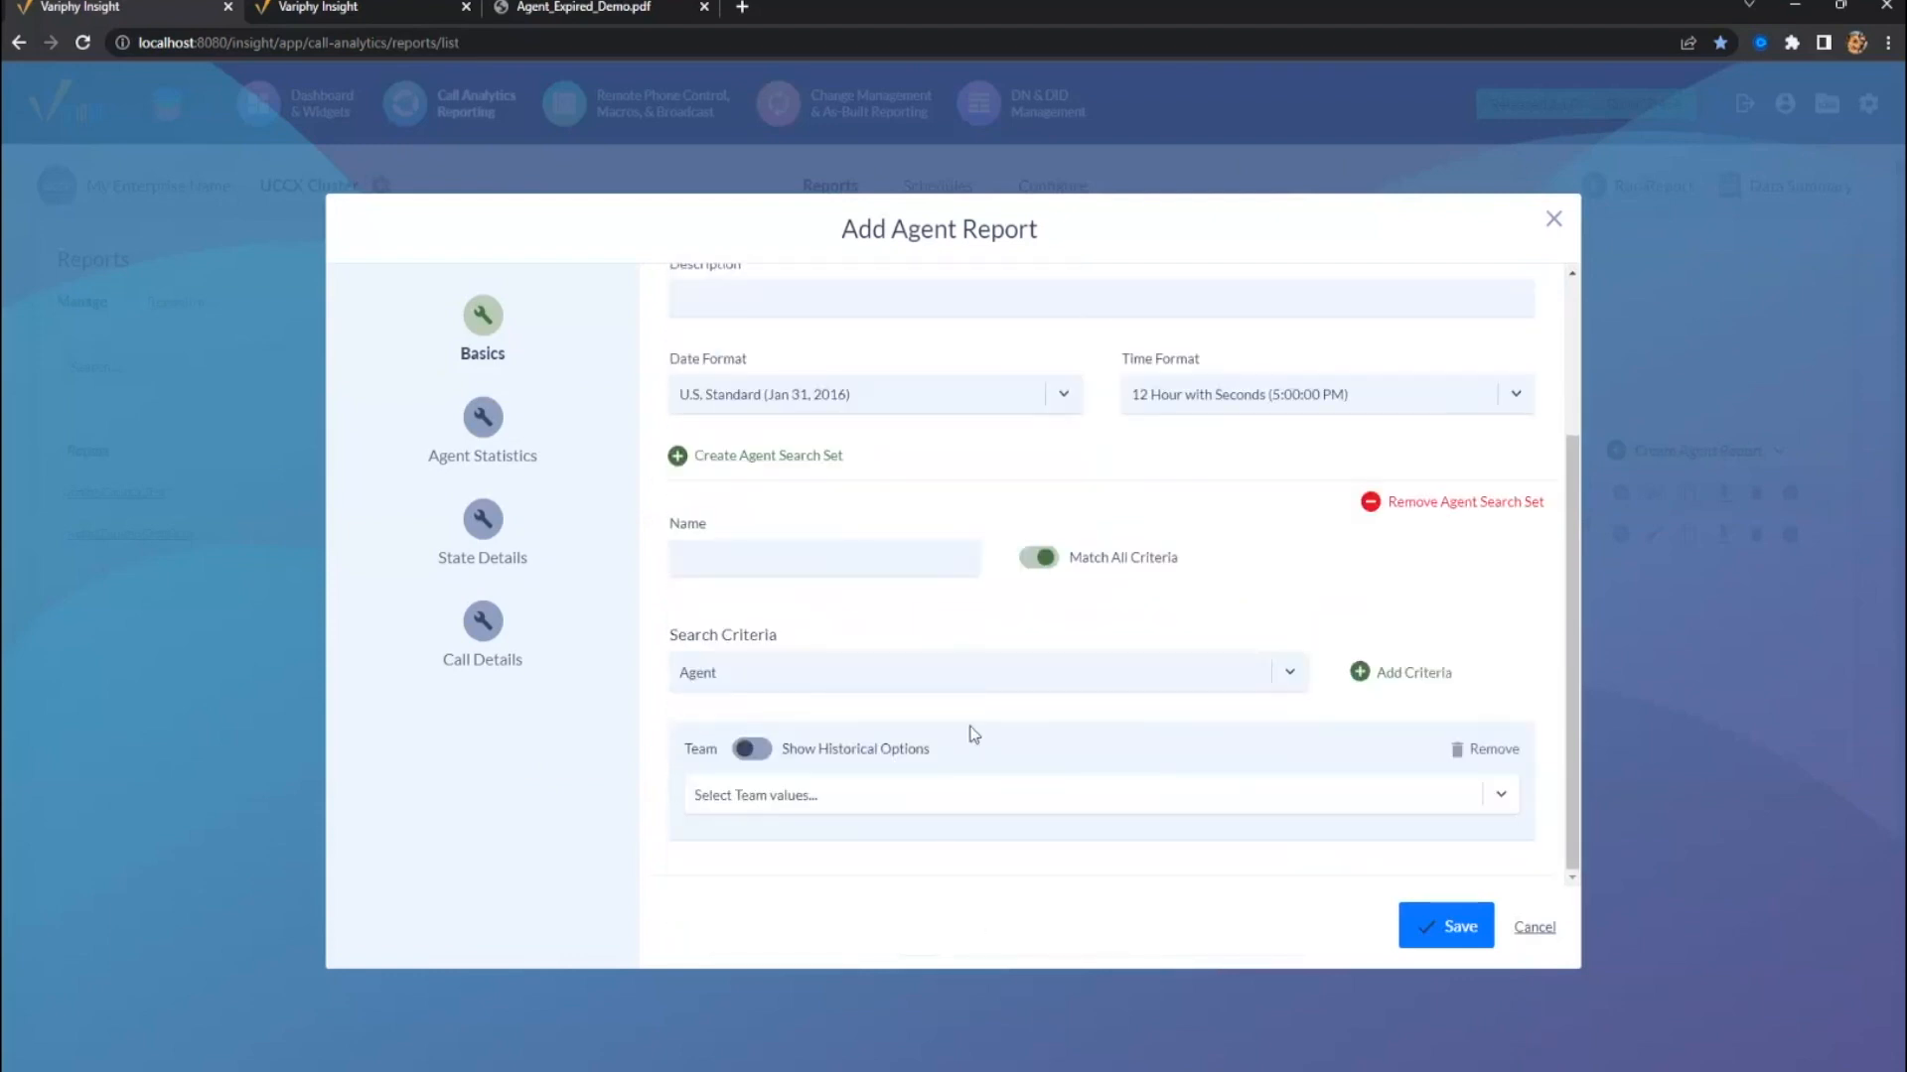
pyautogui.click(898, 794)
pyautogui.click(807, 835)
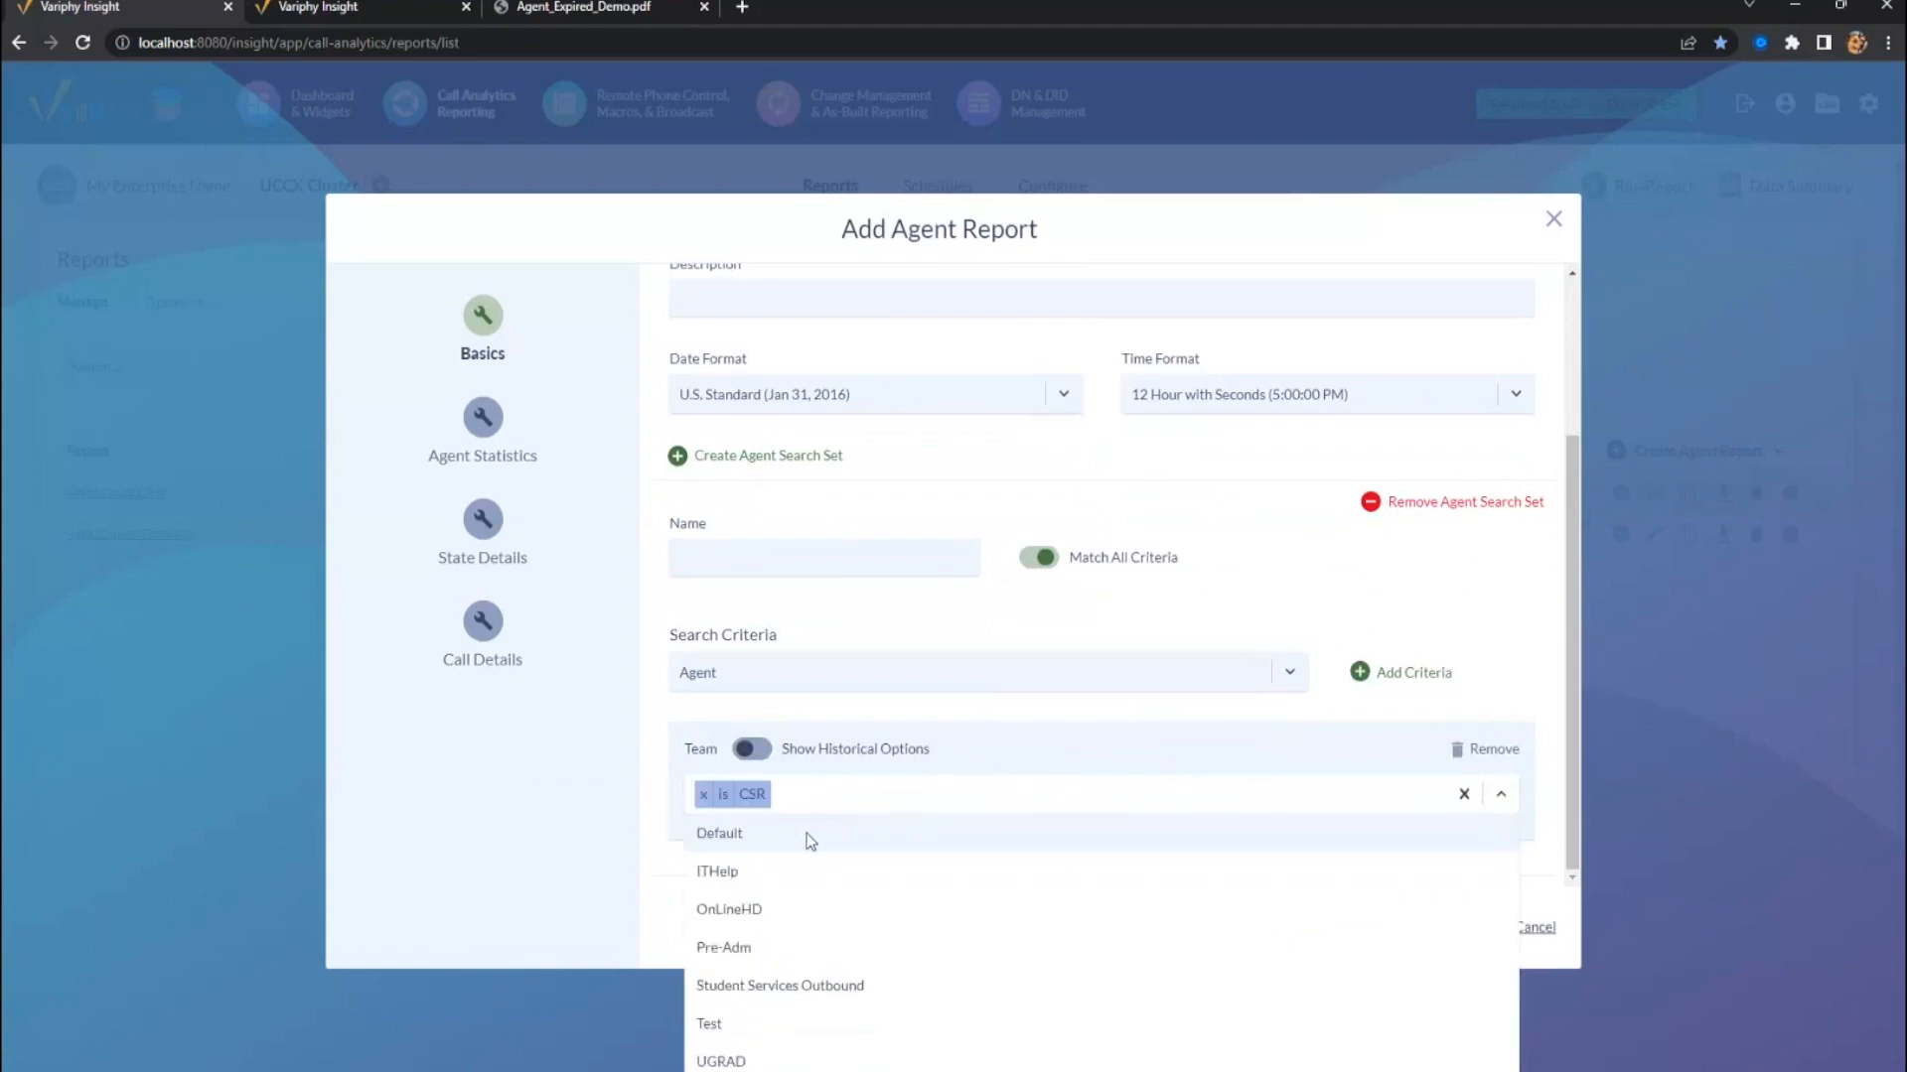
pyautogui.click(628, 818)
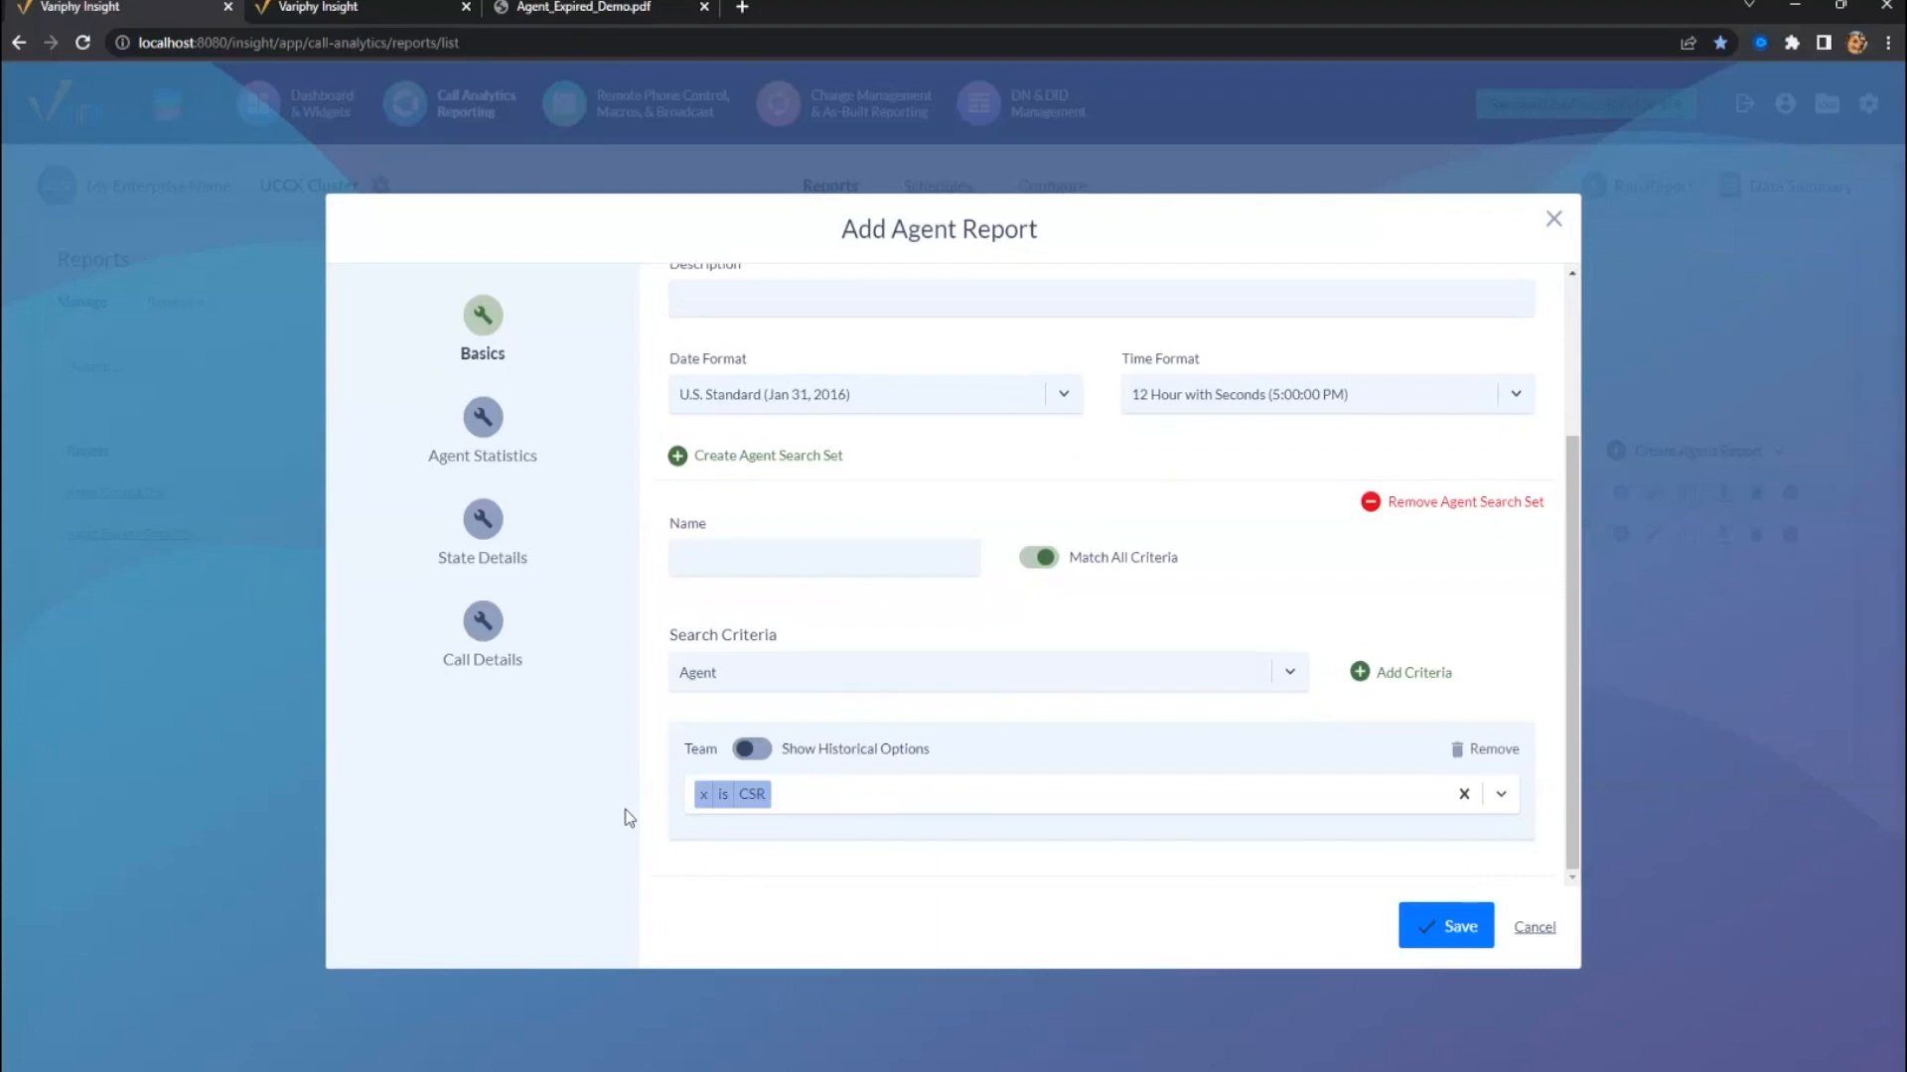
# - Replace the Team criterion with an Agent criterion that excludes the first listed agent using the "is not" condition
pyautogui.click(1470, 751)
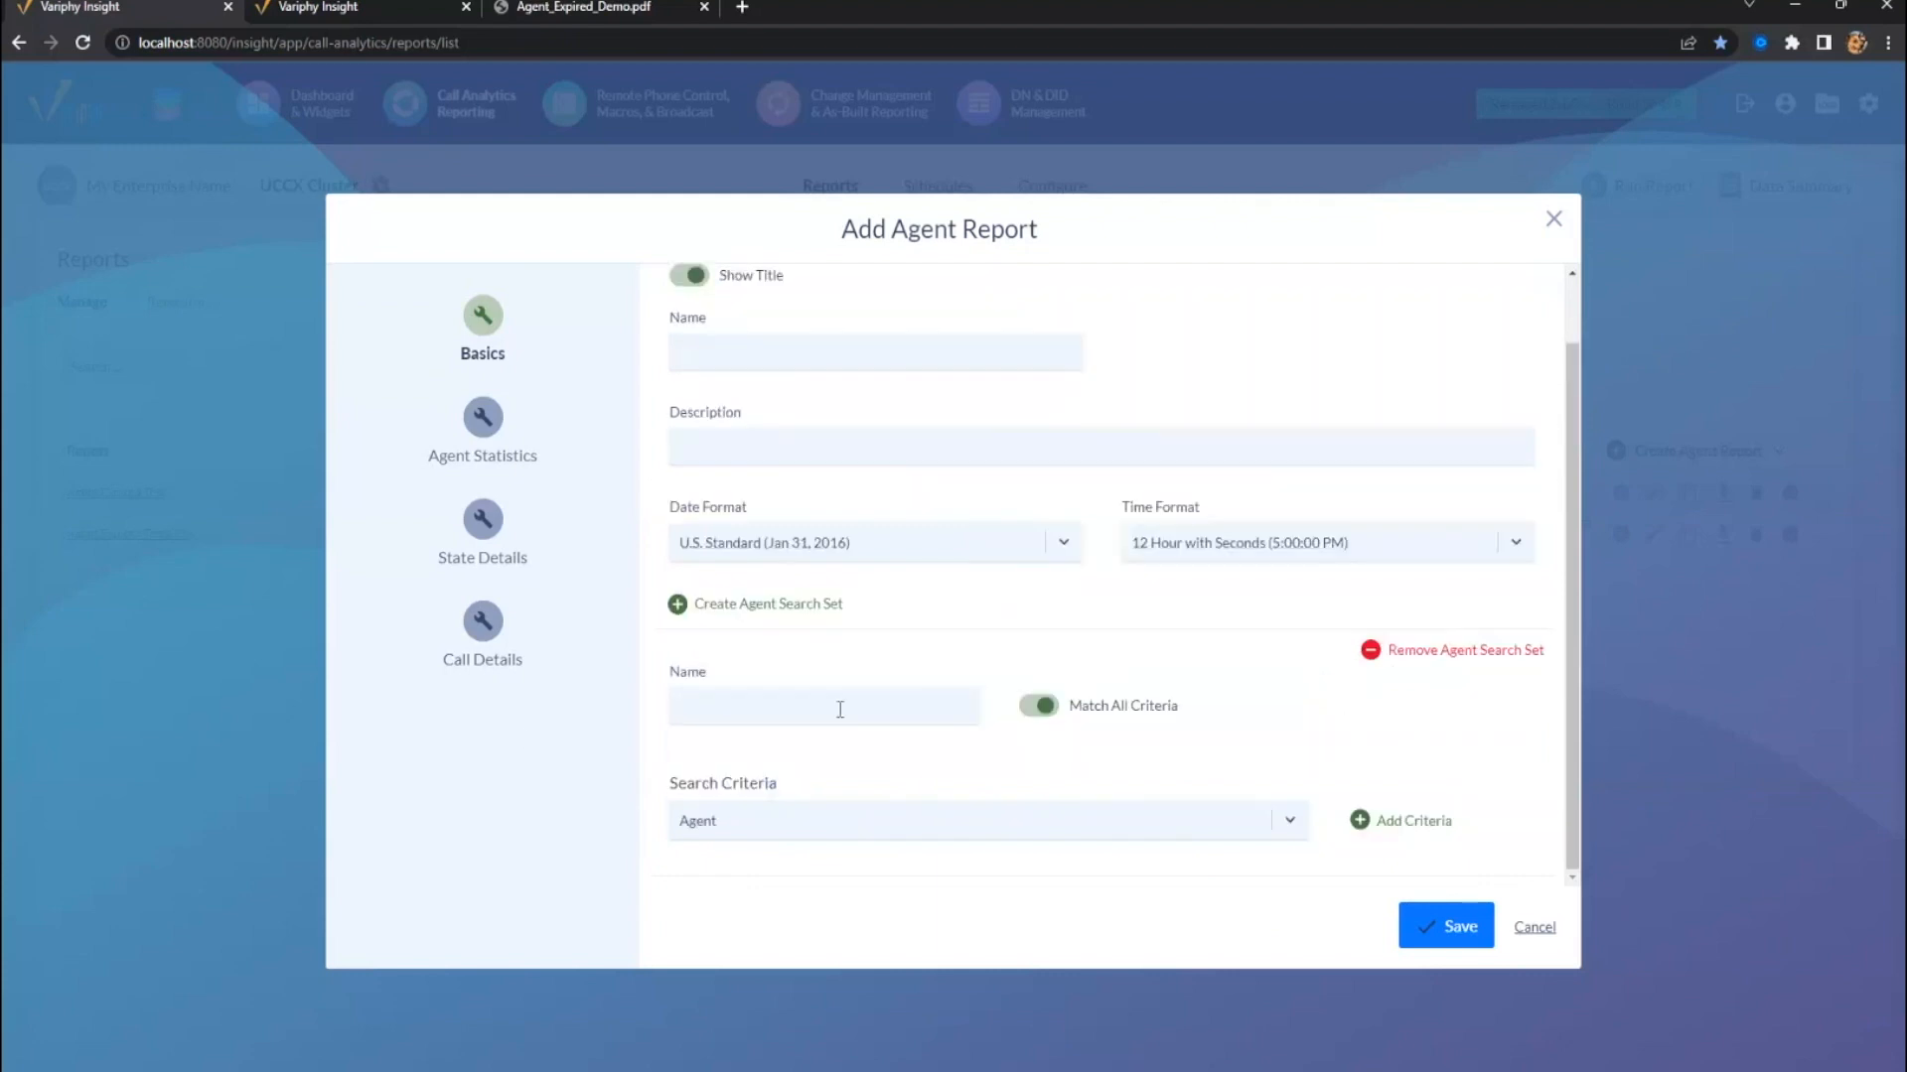
pyautogui.click(1411, 823)
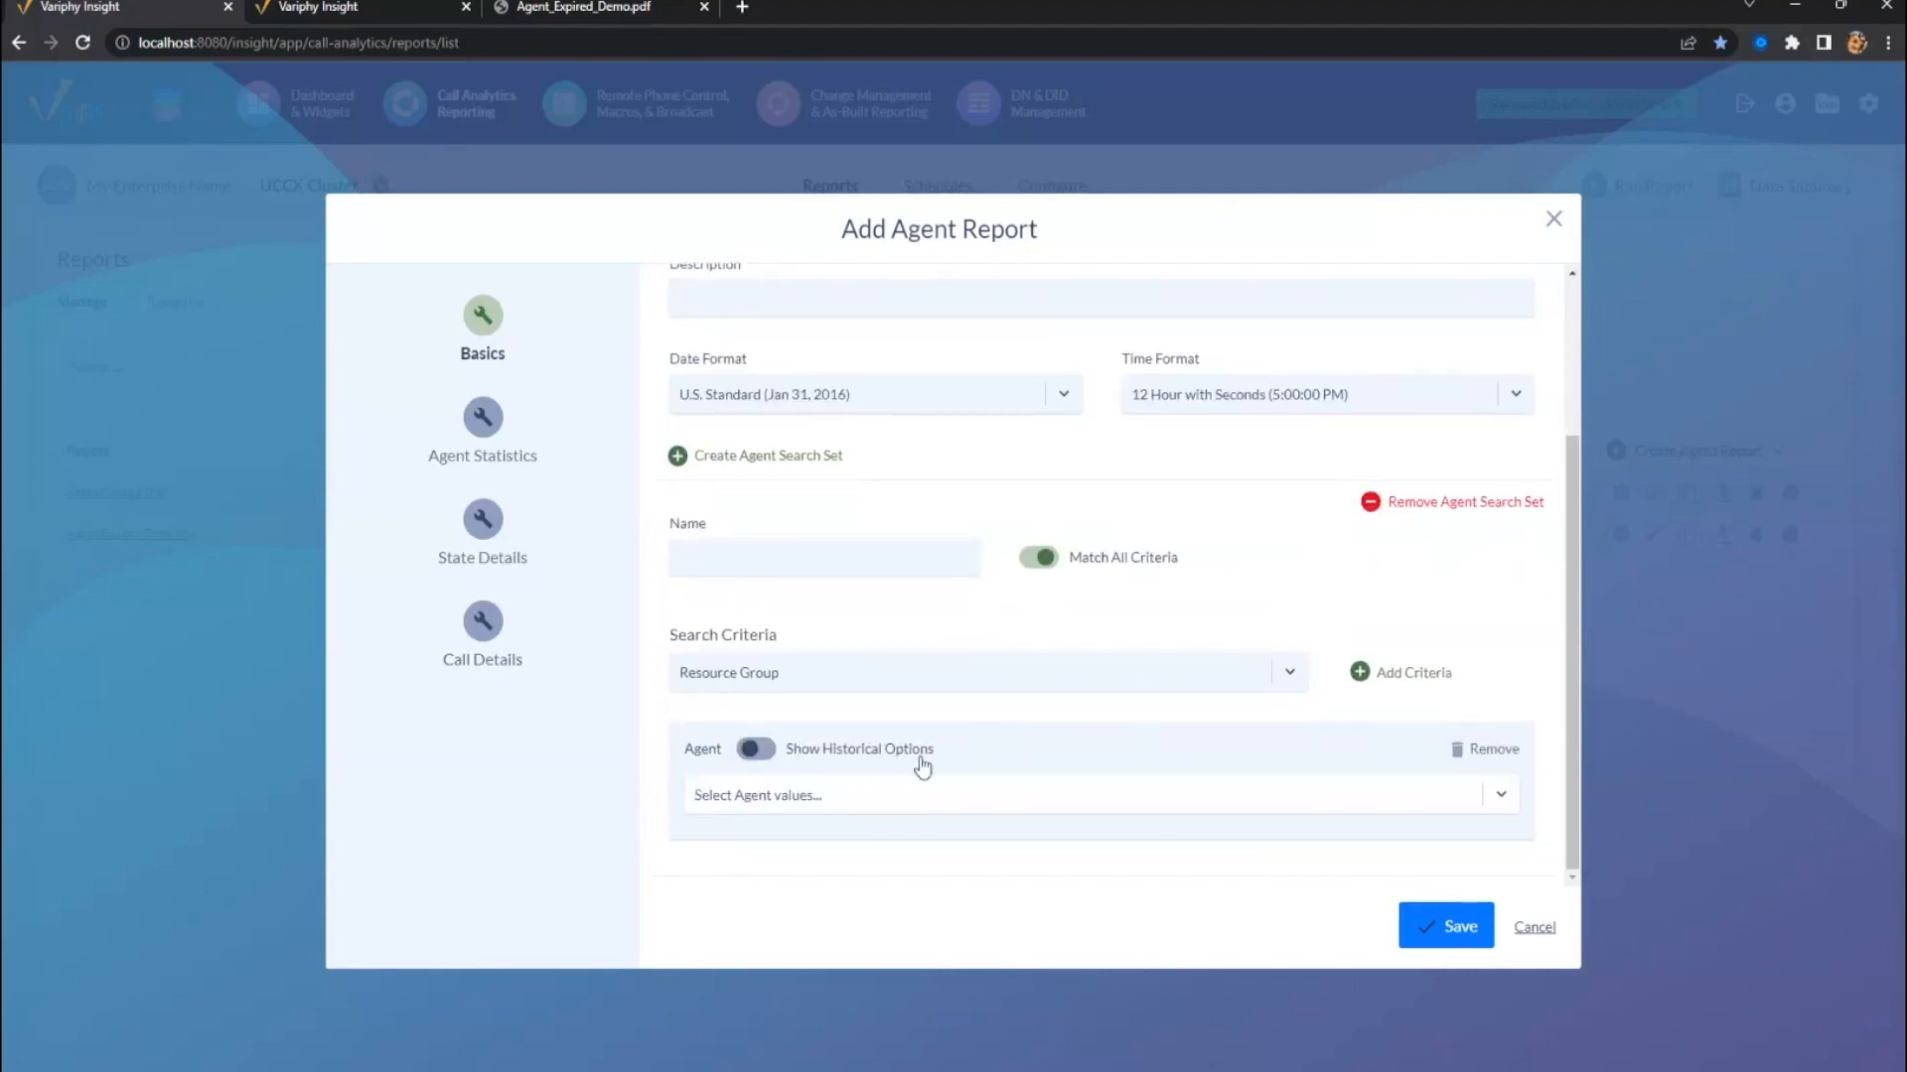
pyautogui.click(791, 799)
pyautogui.click(772, 839)
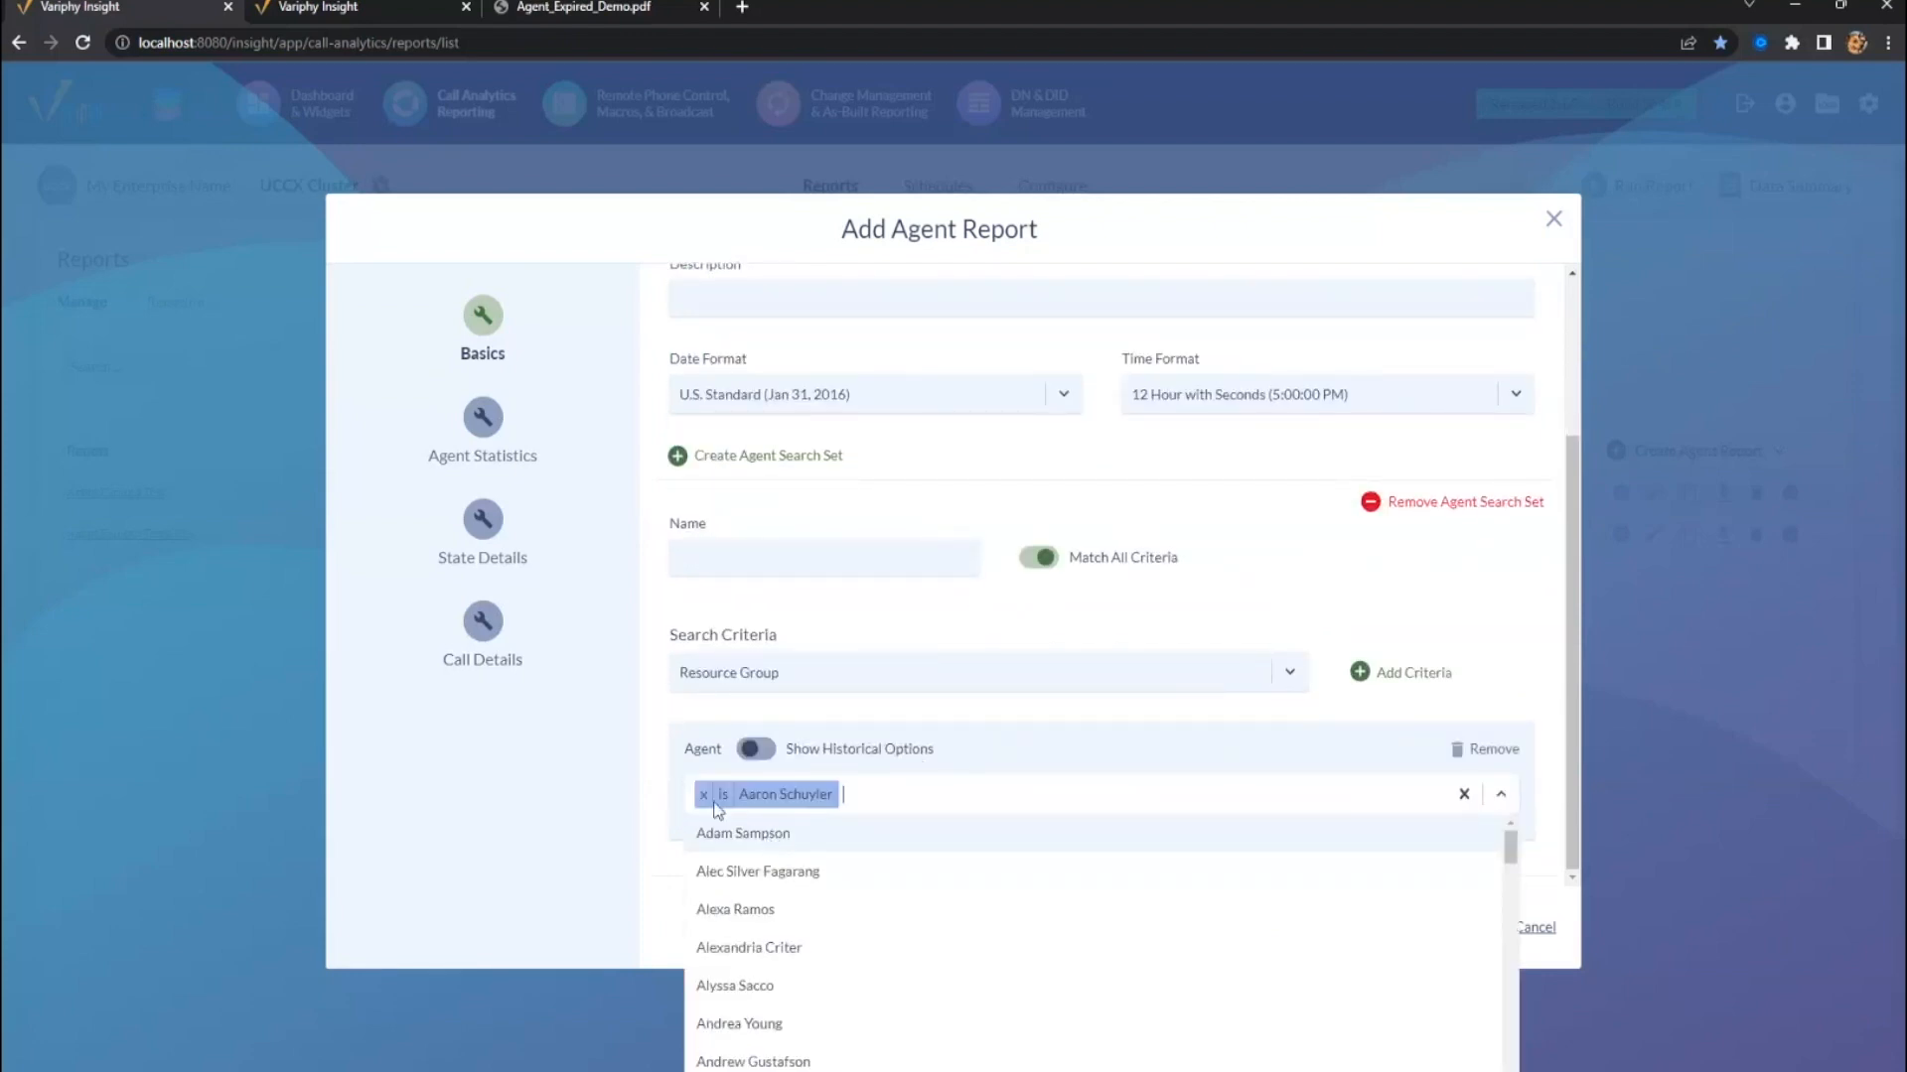
pyautogui.click(724, 799)
pyautogui.click(724, 800)
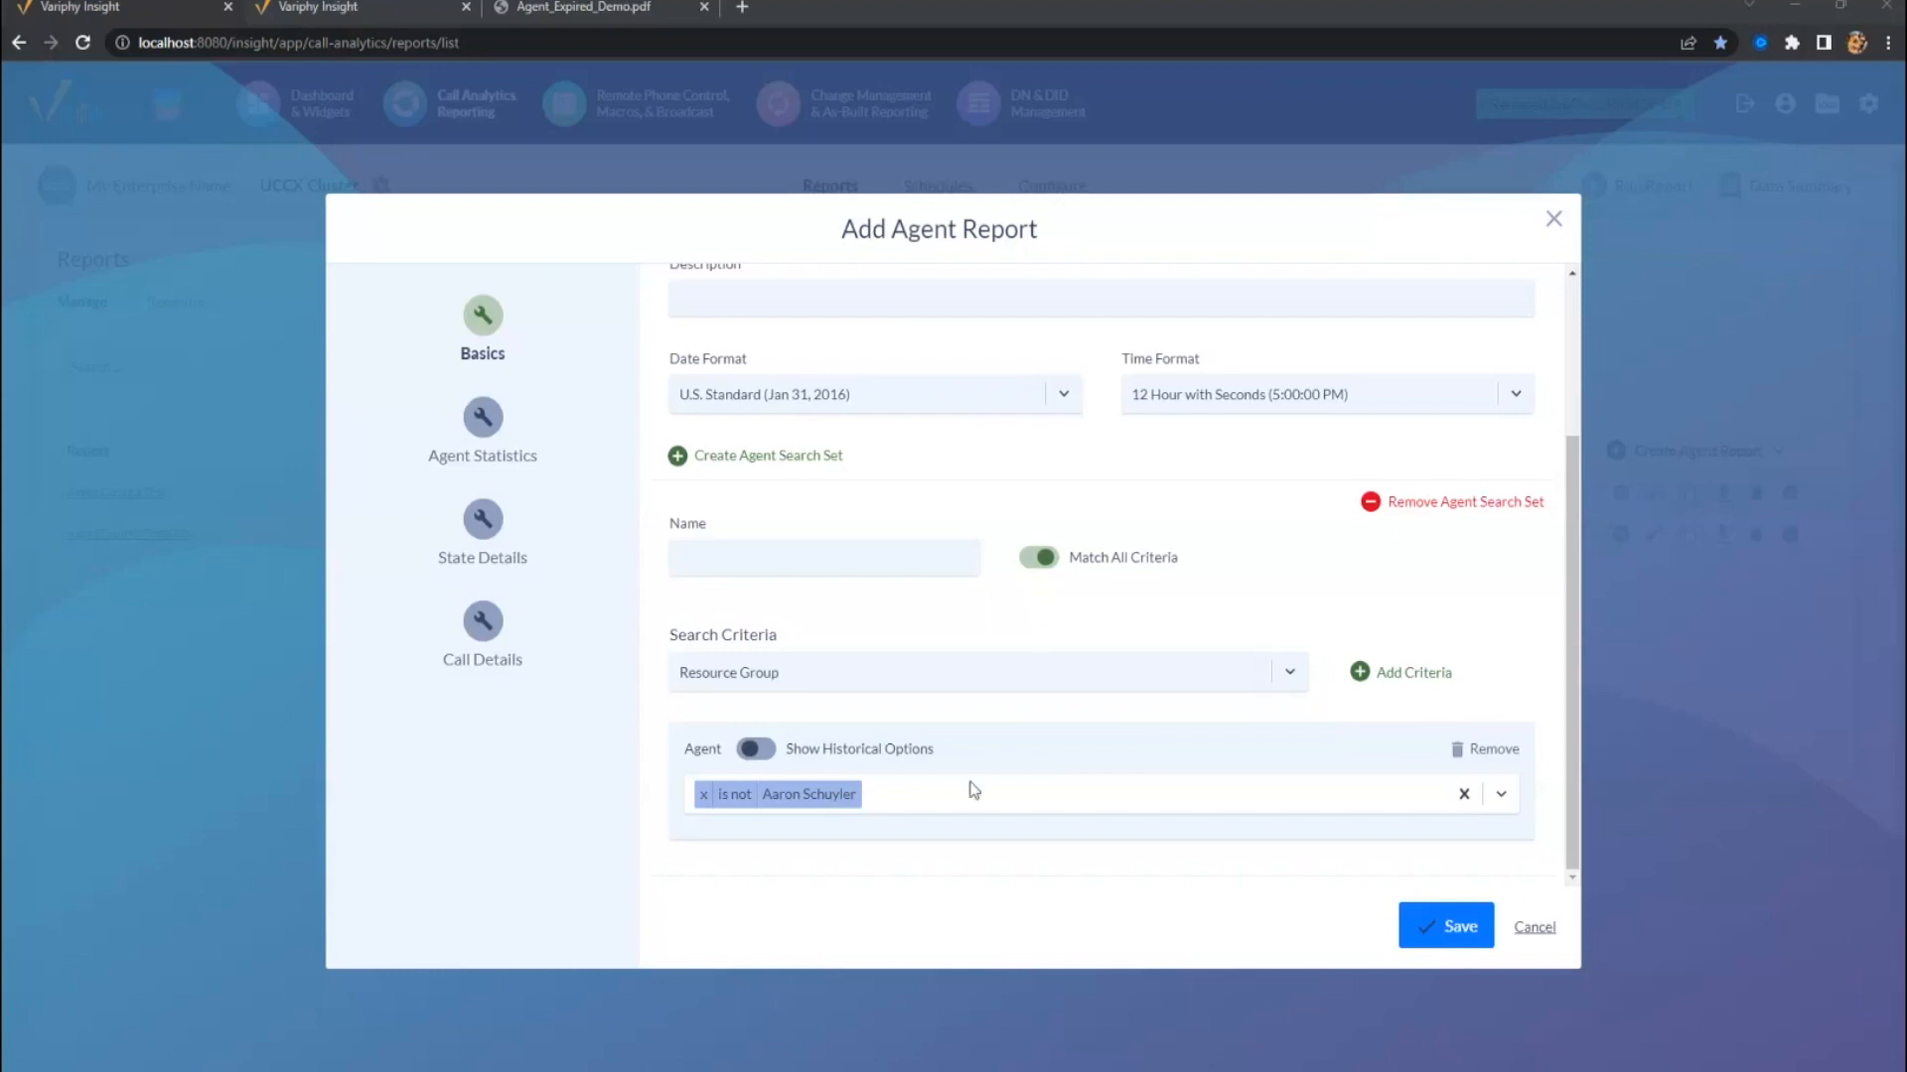
# - Compare the dashboard widget's Configuration and Search Sets with the agent report's Agent Statistics, Call Details and Basics sections
pyautogui.click(563, 7)
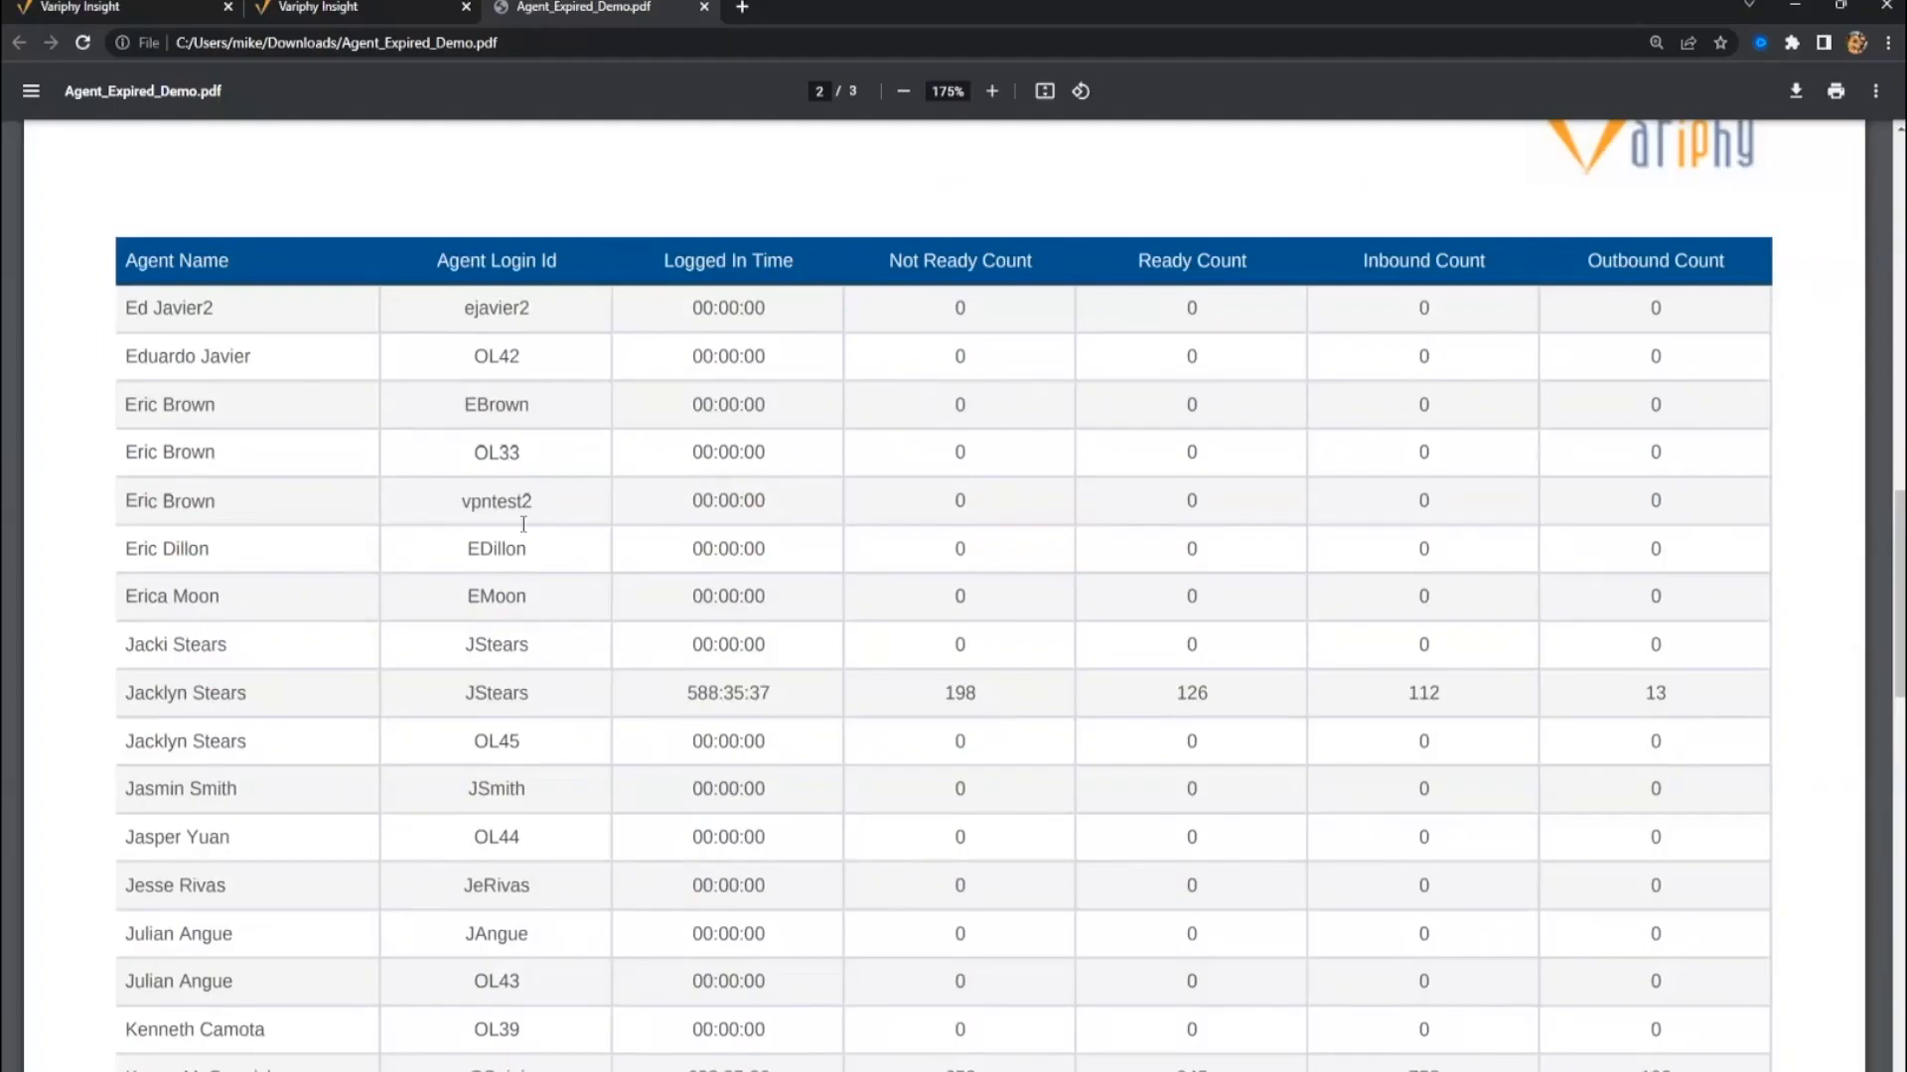
pyautogui.click(362, 8)
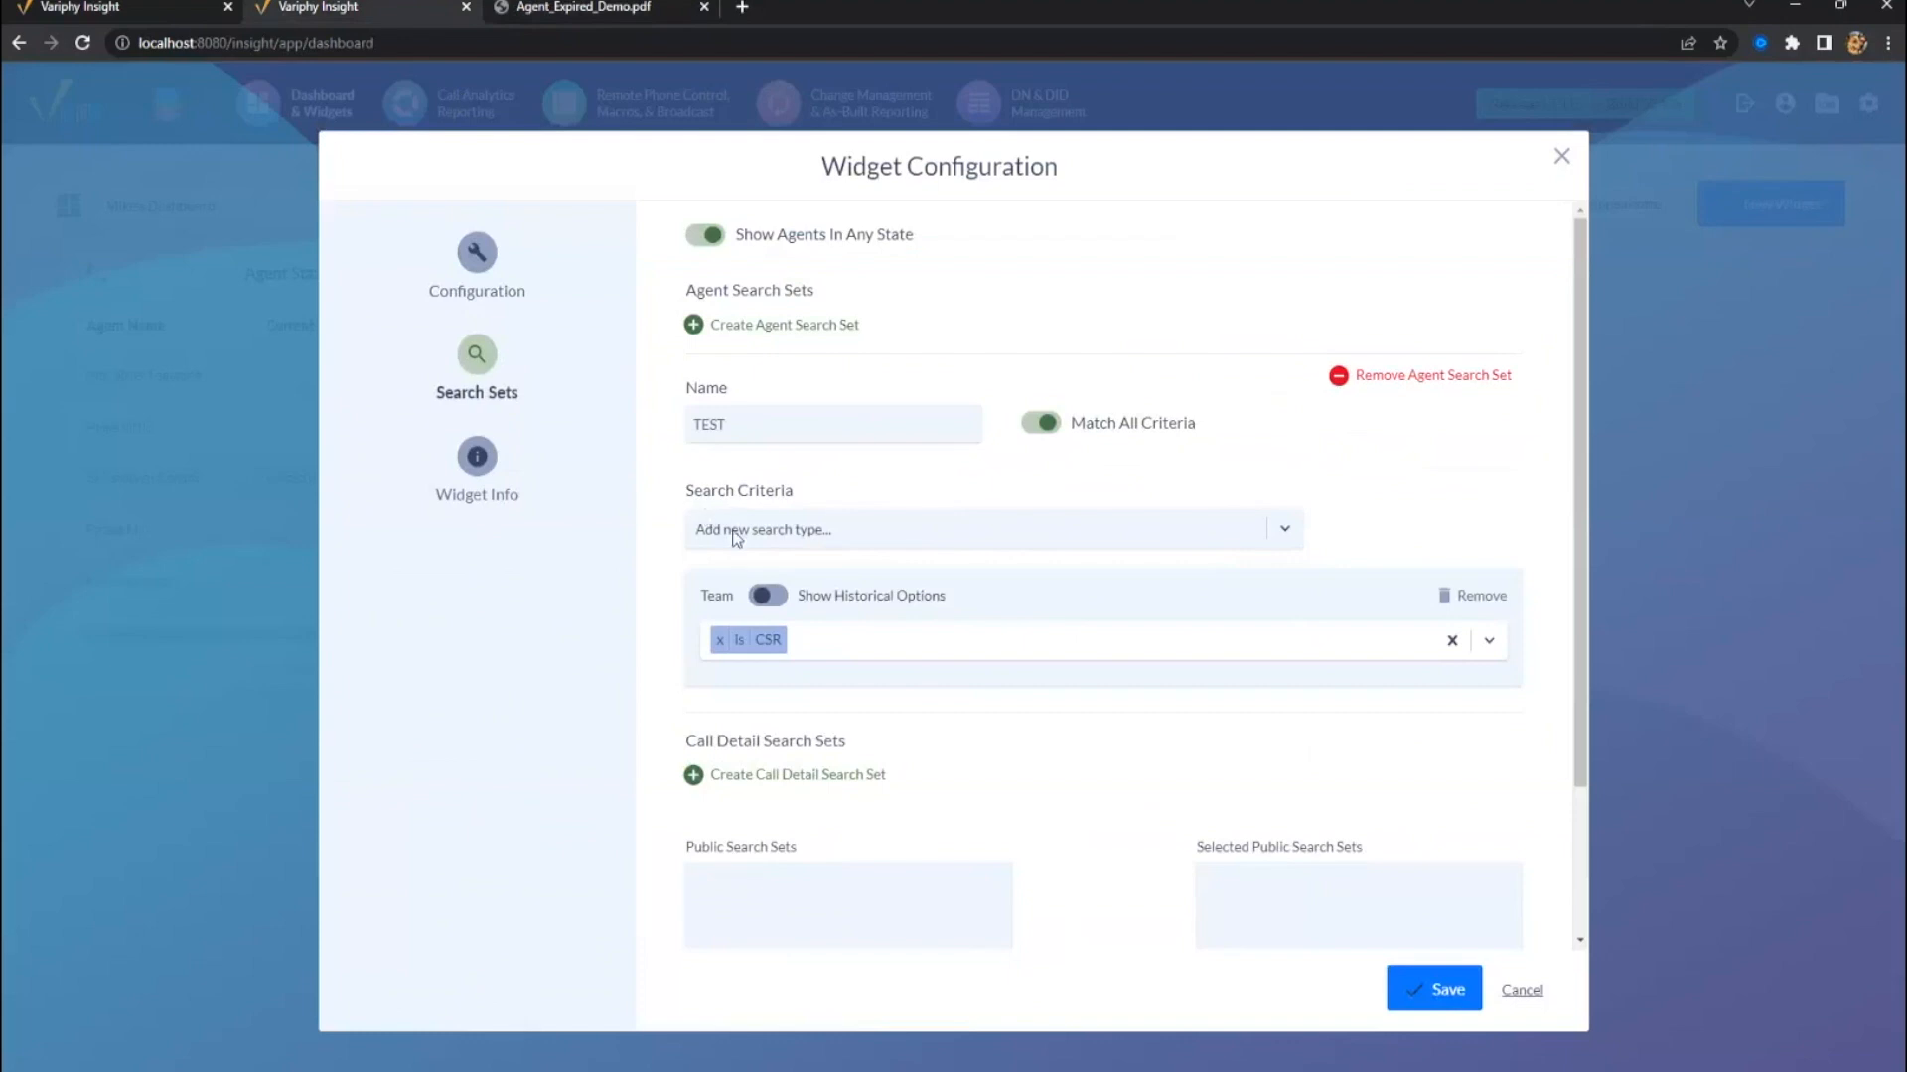
pyautogui.click(476, 255)
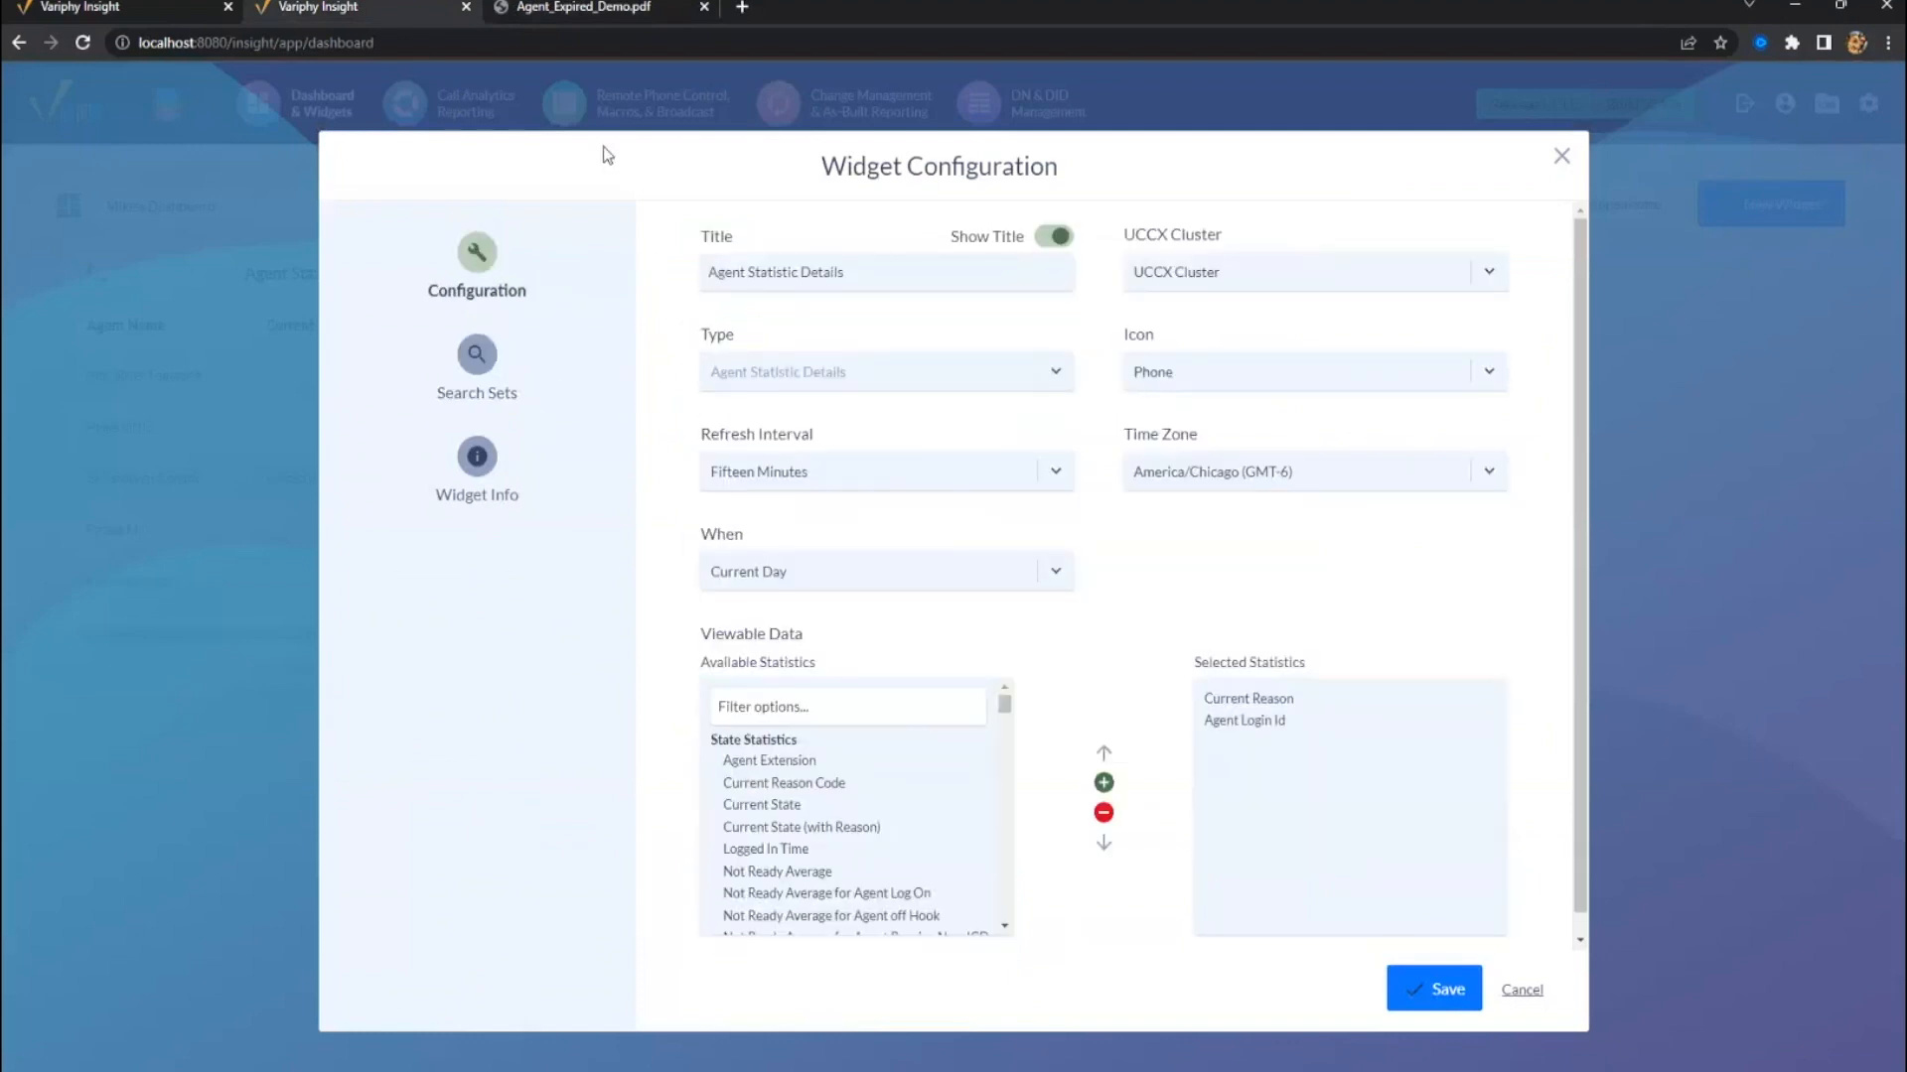
pyautogui.click(173, 5)
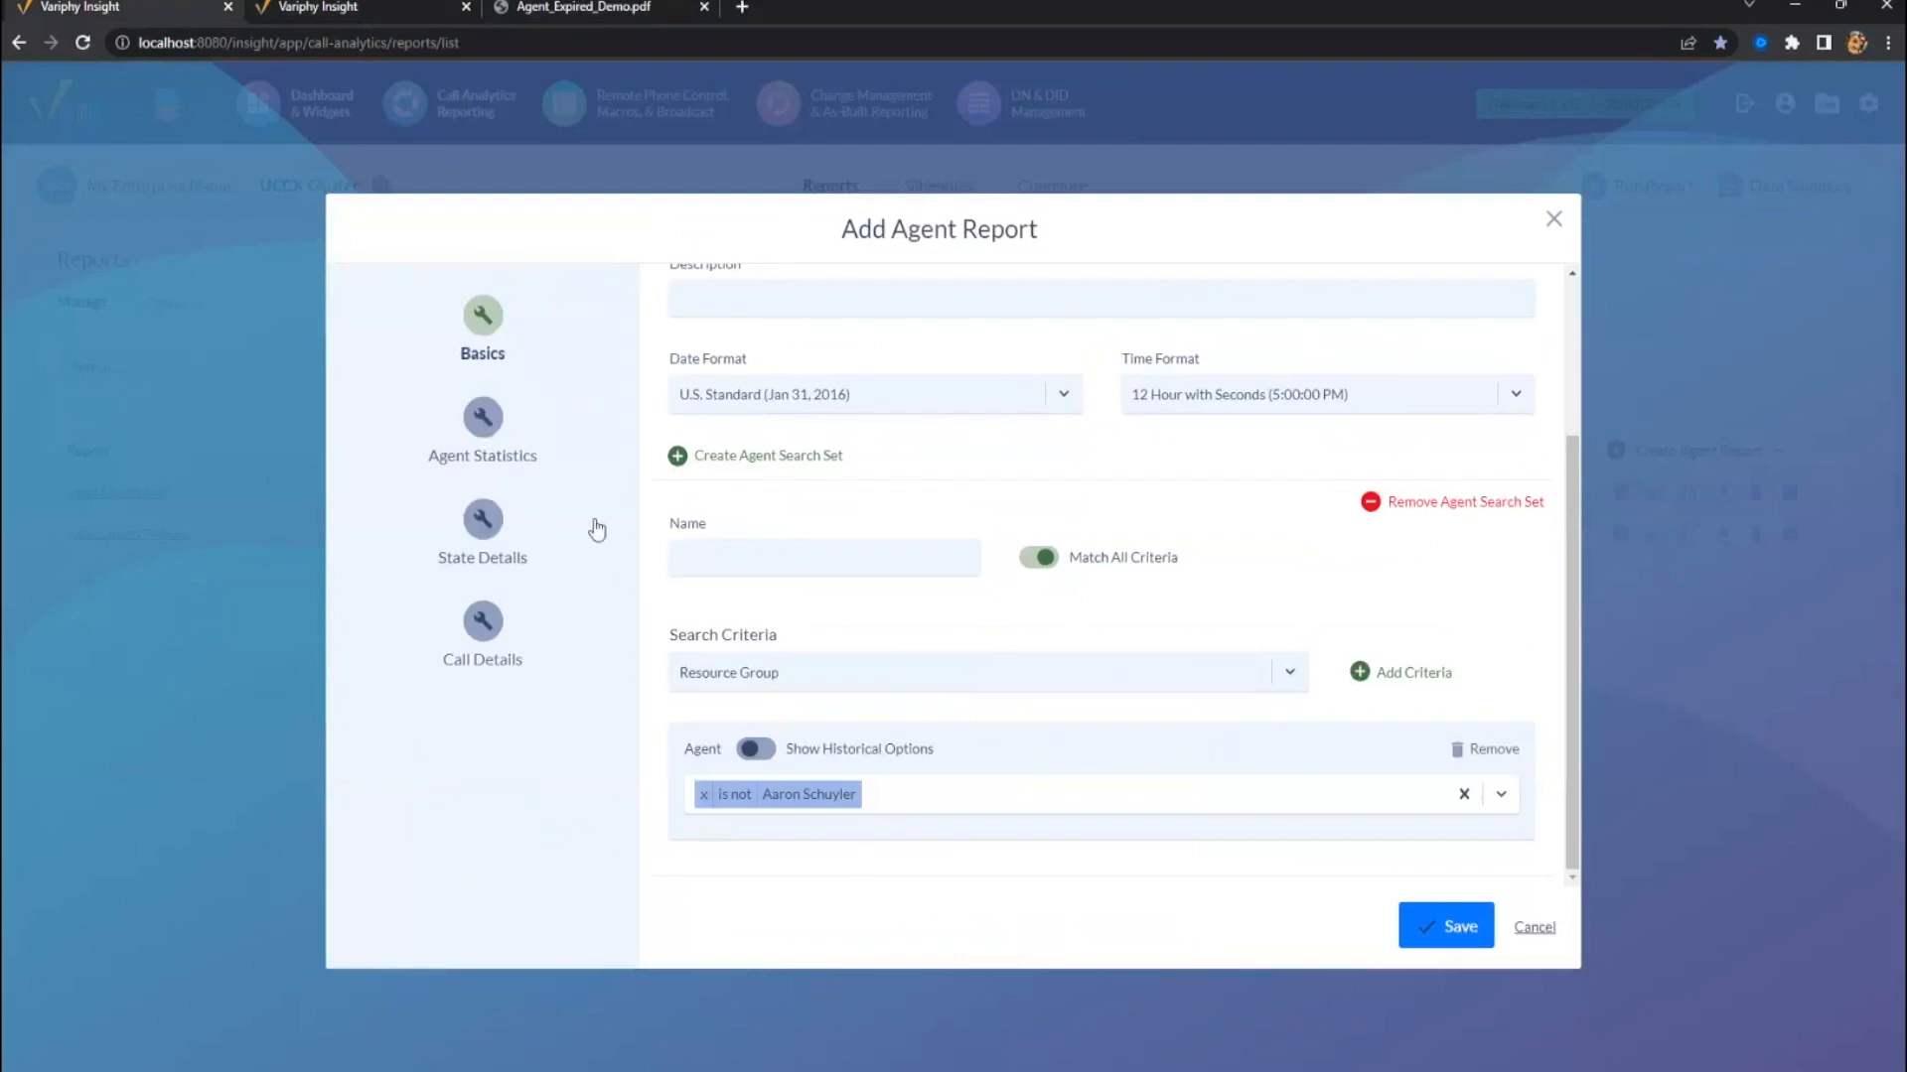
pyautogui.moveTo(430, 469); pyautogui.dragTo(558, 469)
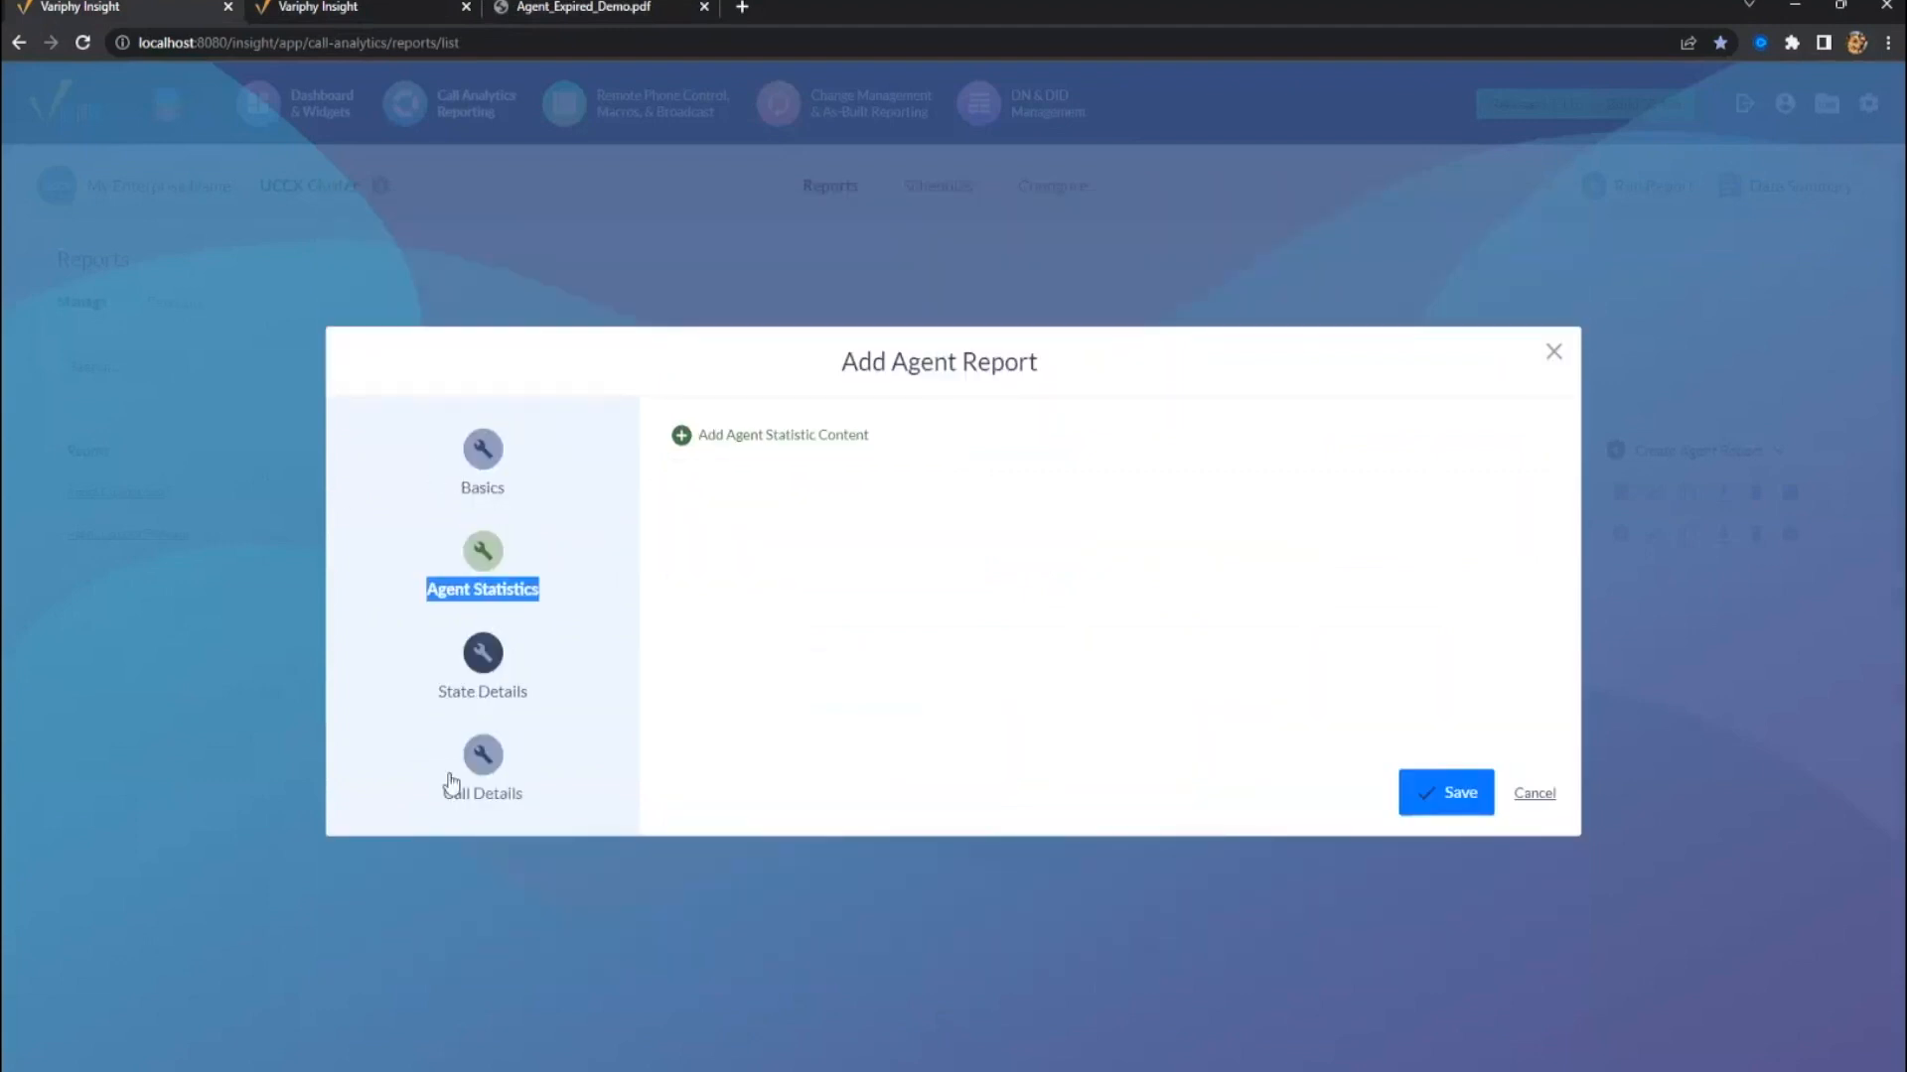
pyautogui.click(465, 792)
pyautogui.click(485, 461)
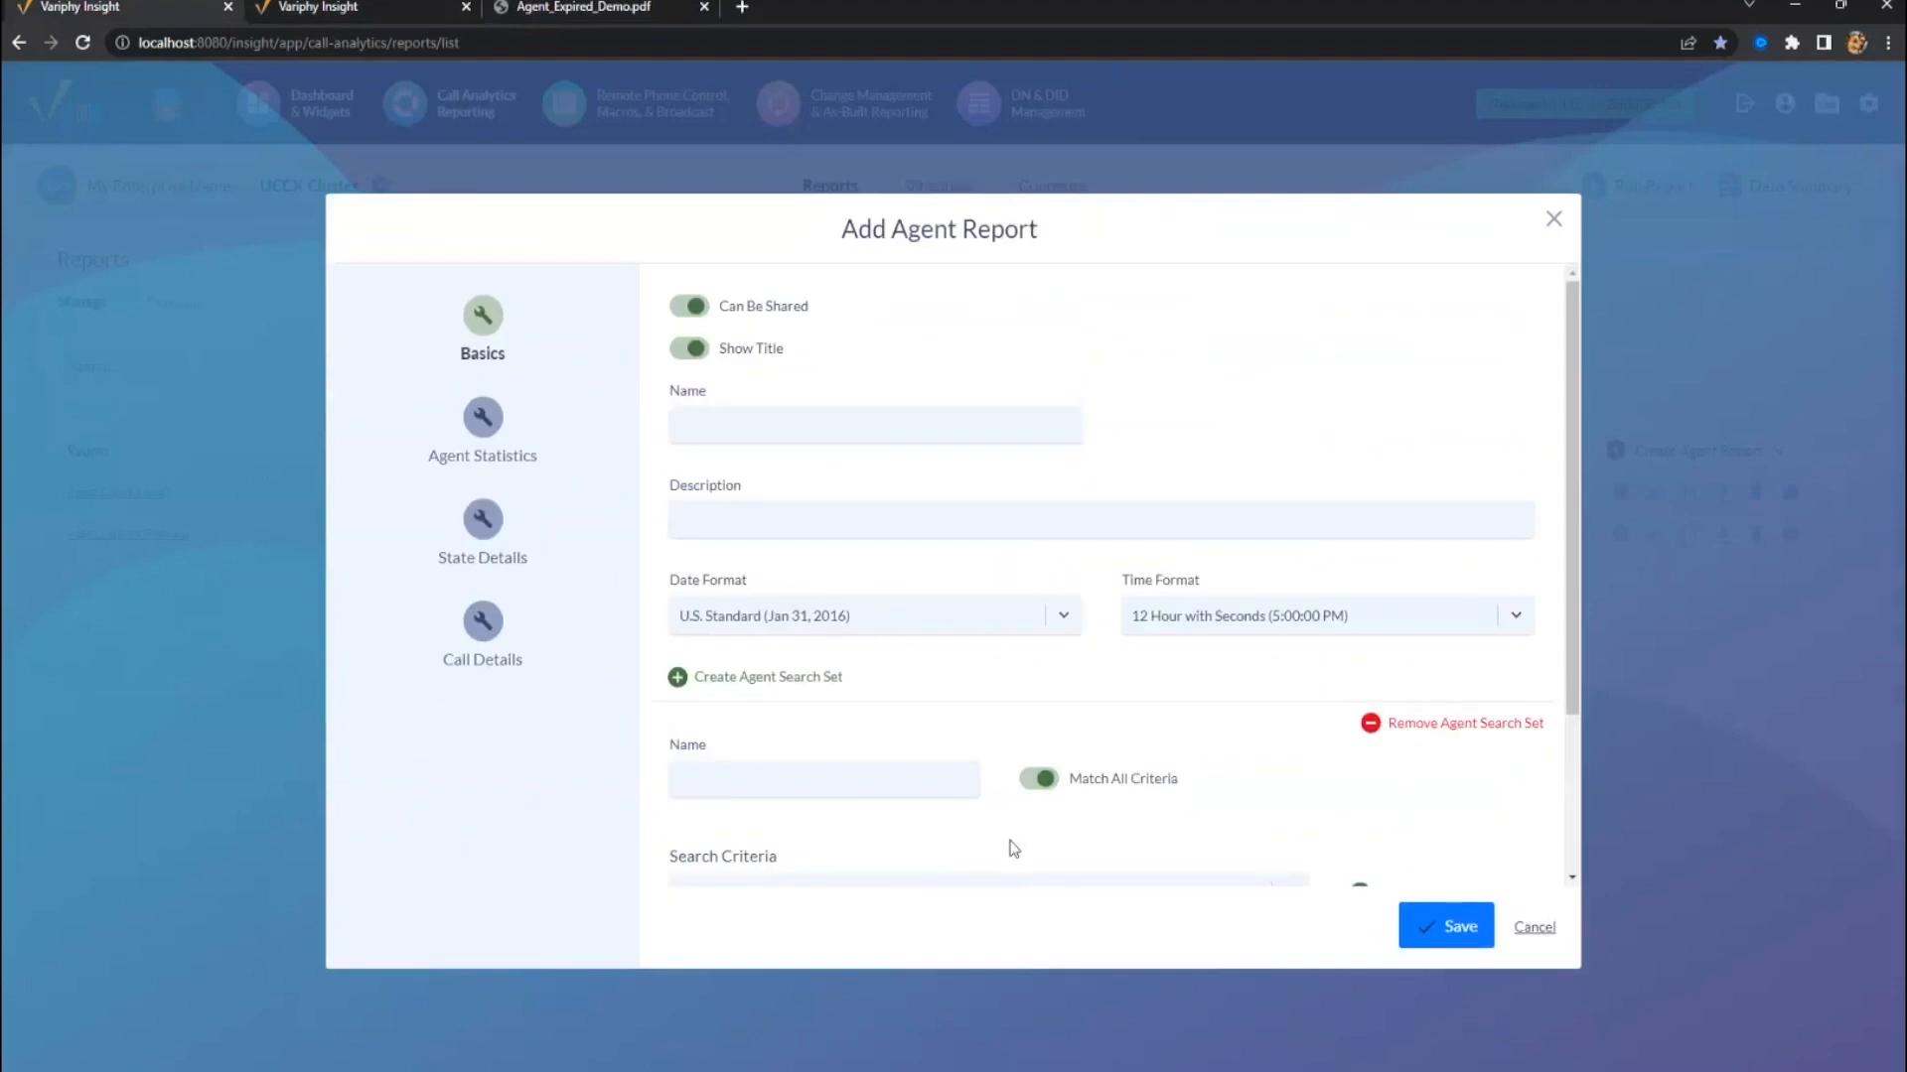
pyautogui.scroll(-3, 899, 820)
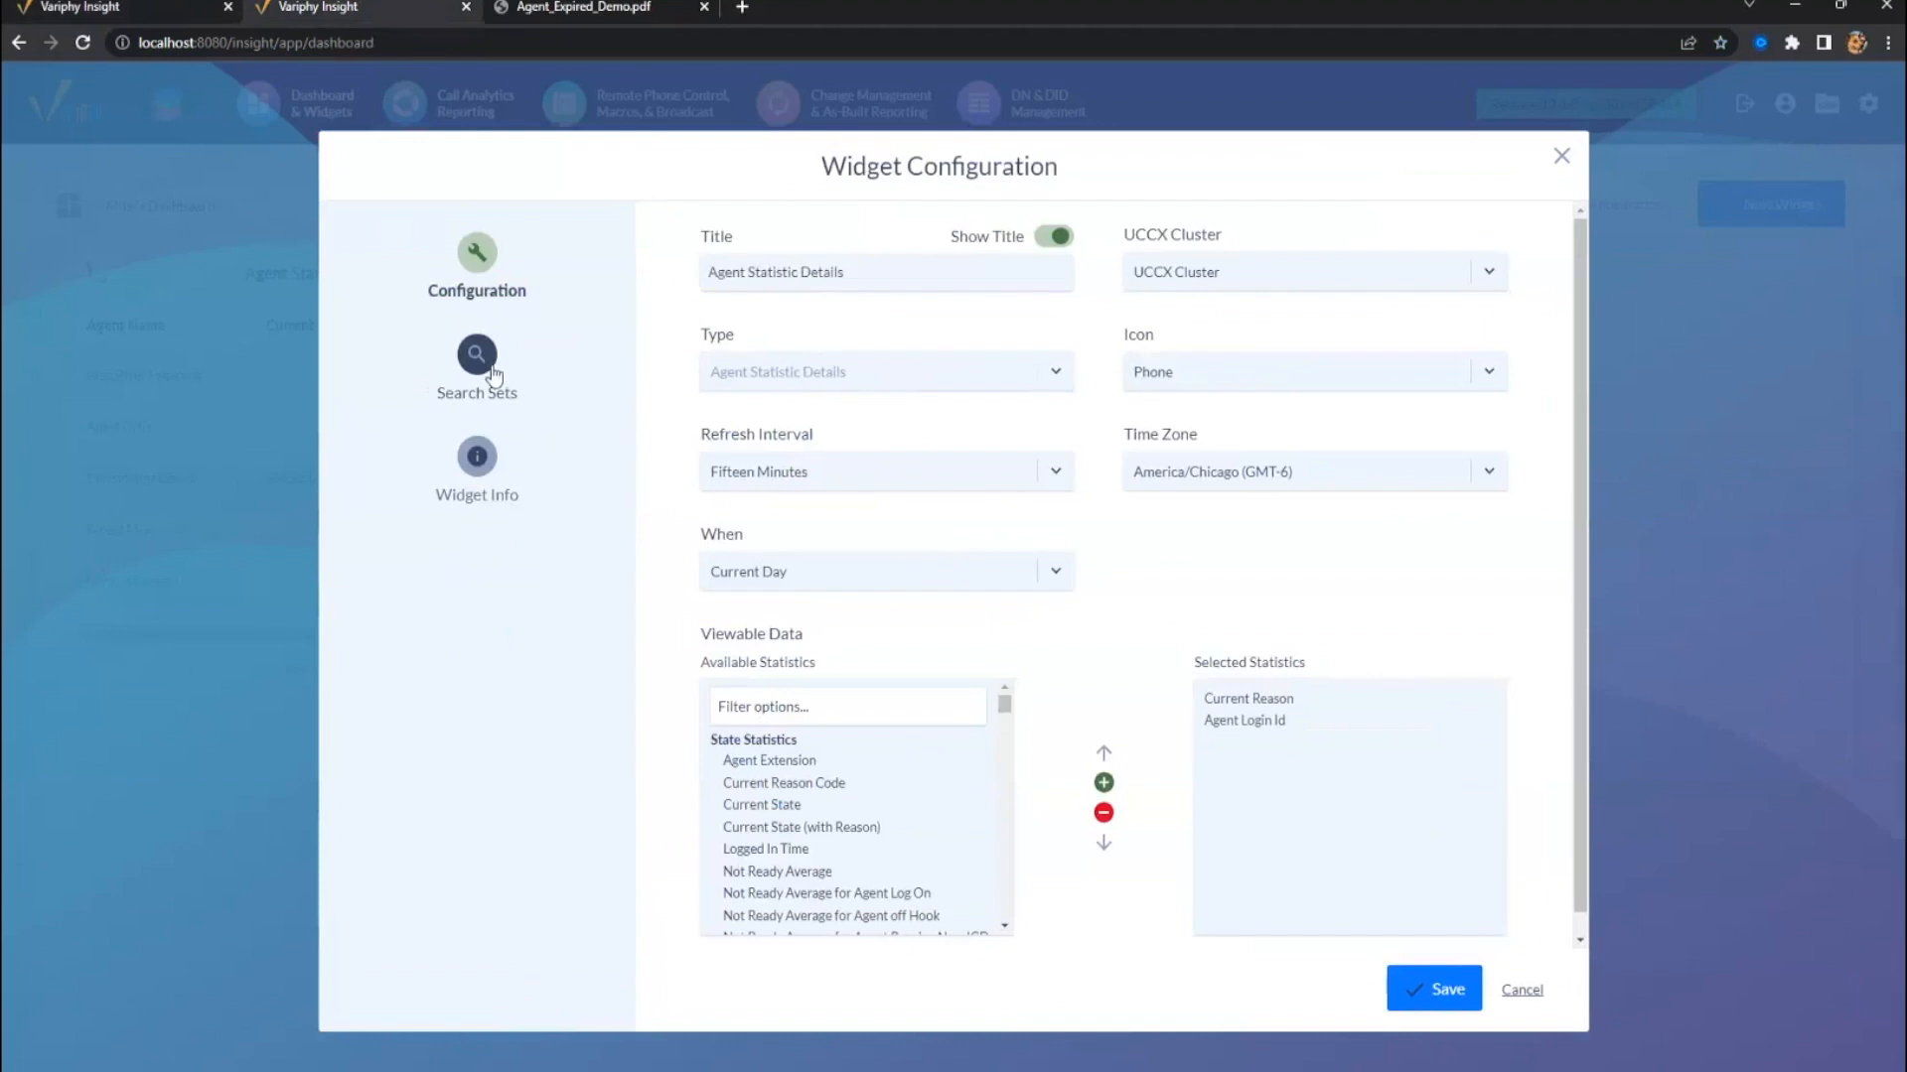
pyautogui.click(476, 355)
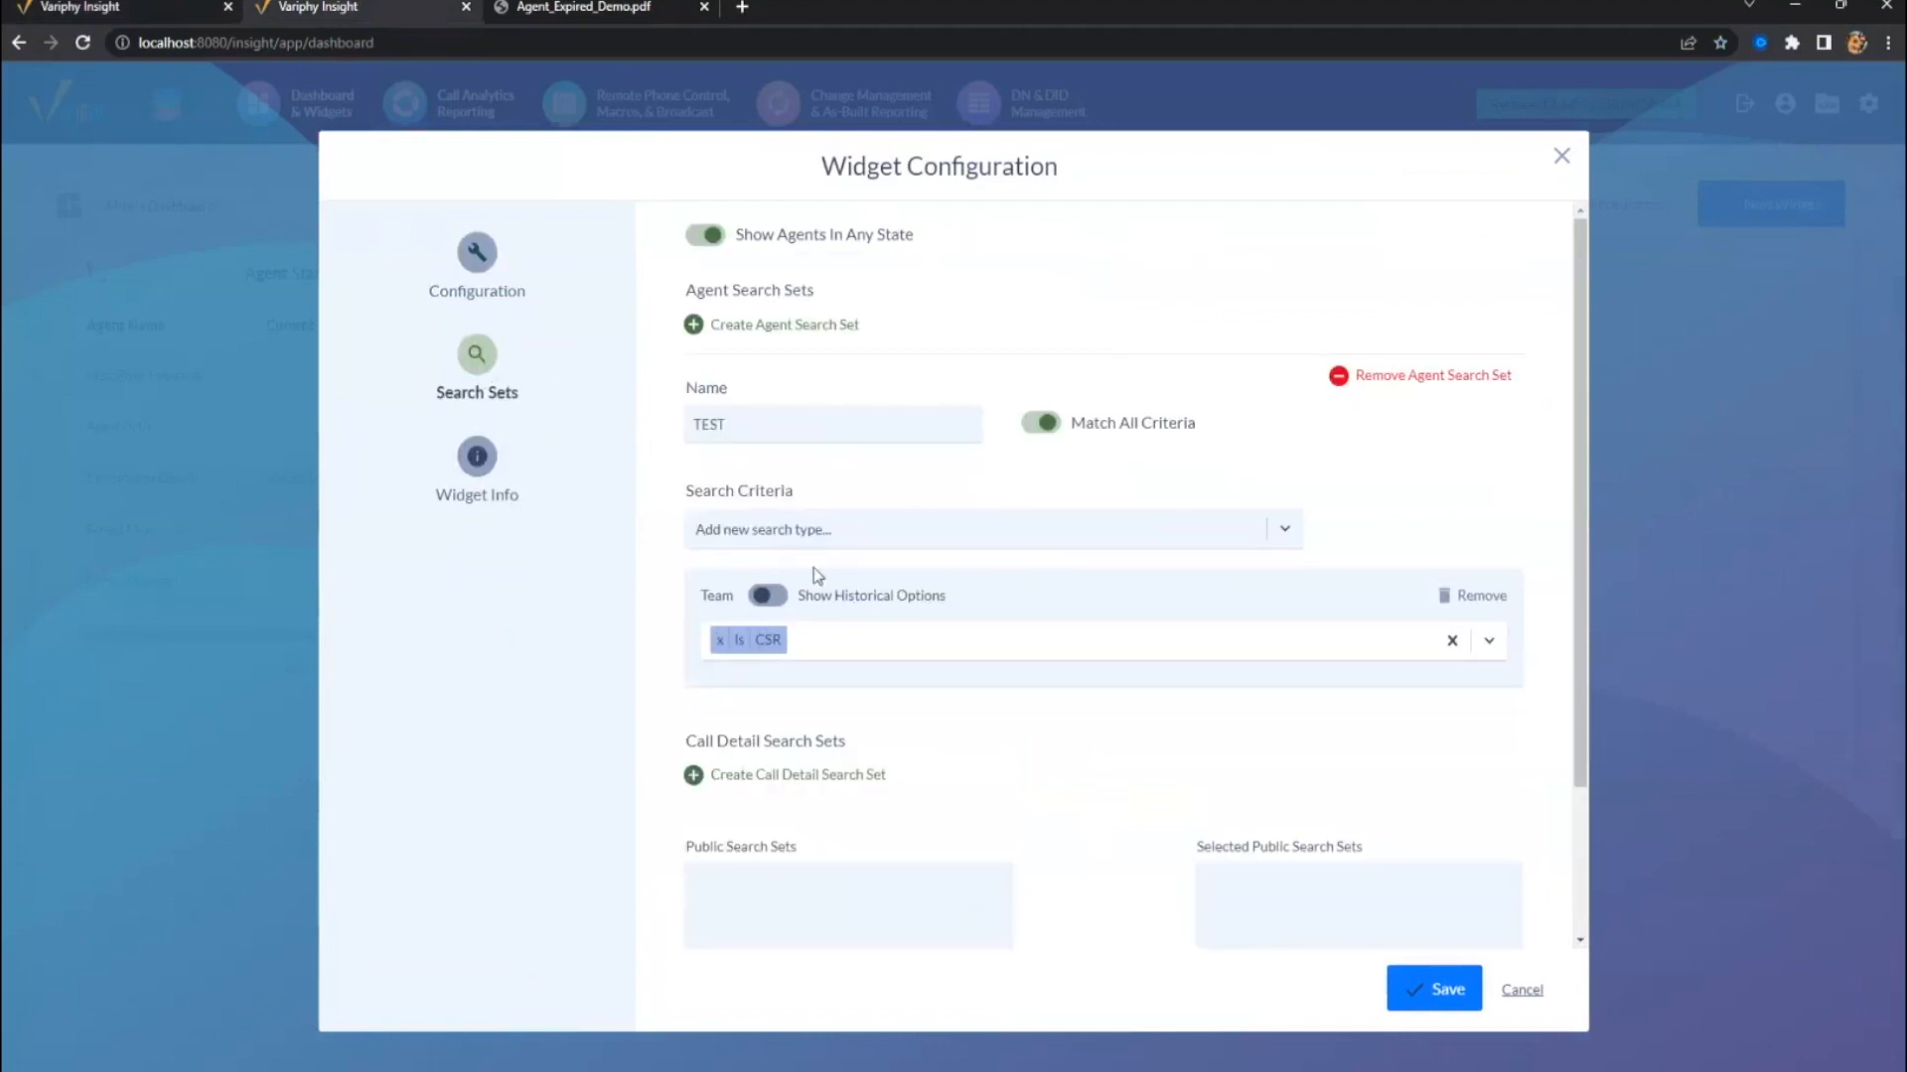
pyautogui.click(154, 5)
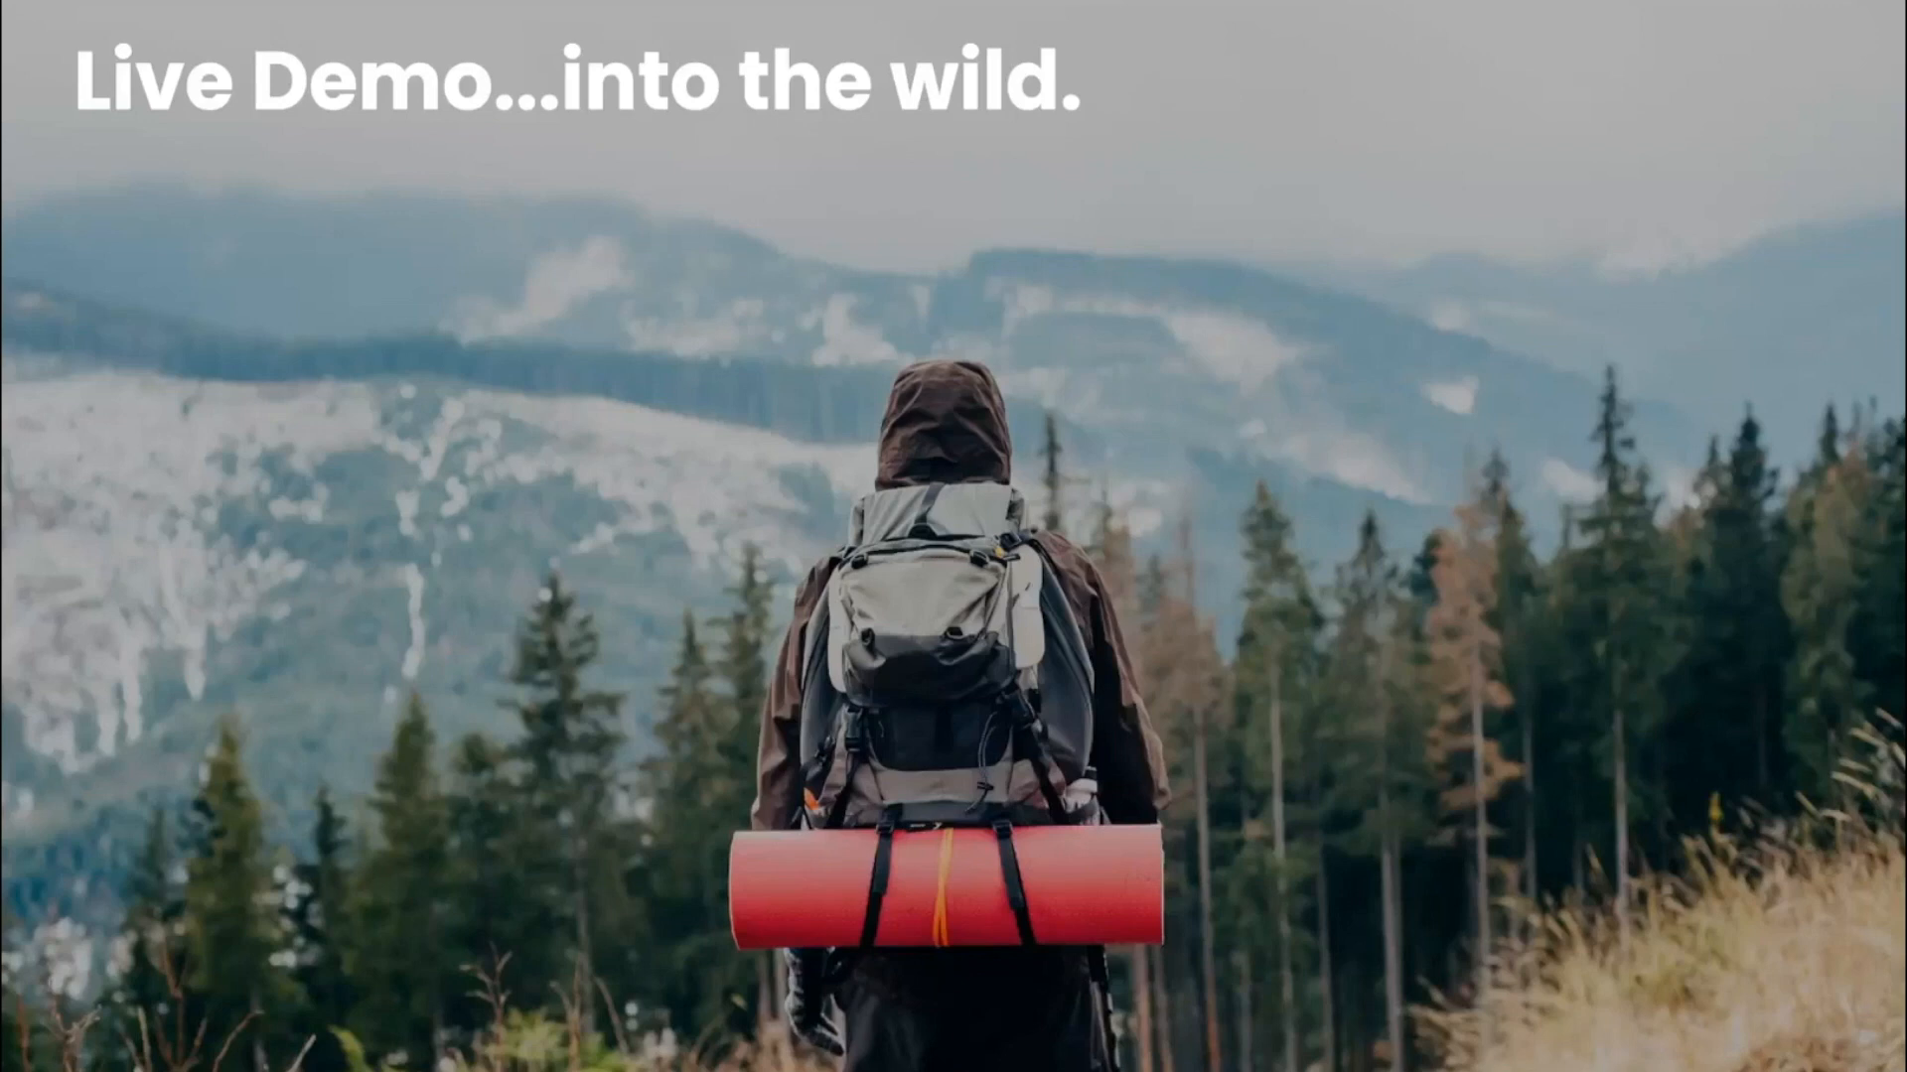
pyautogui.press('Right')
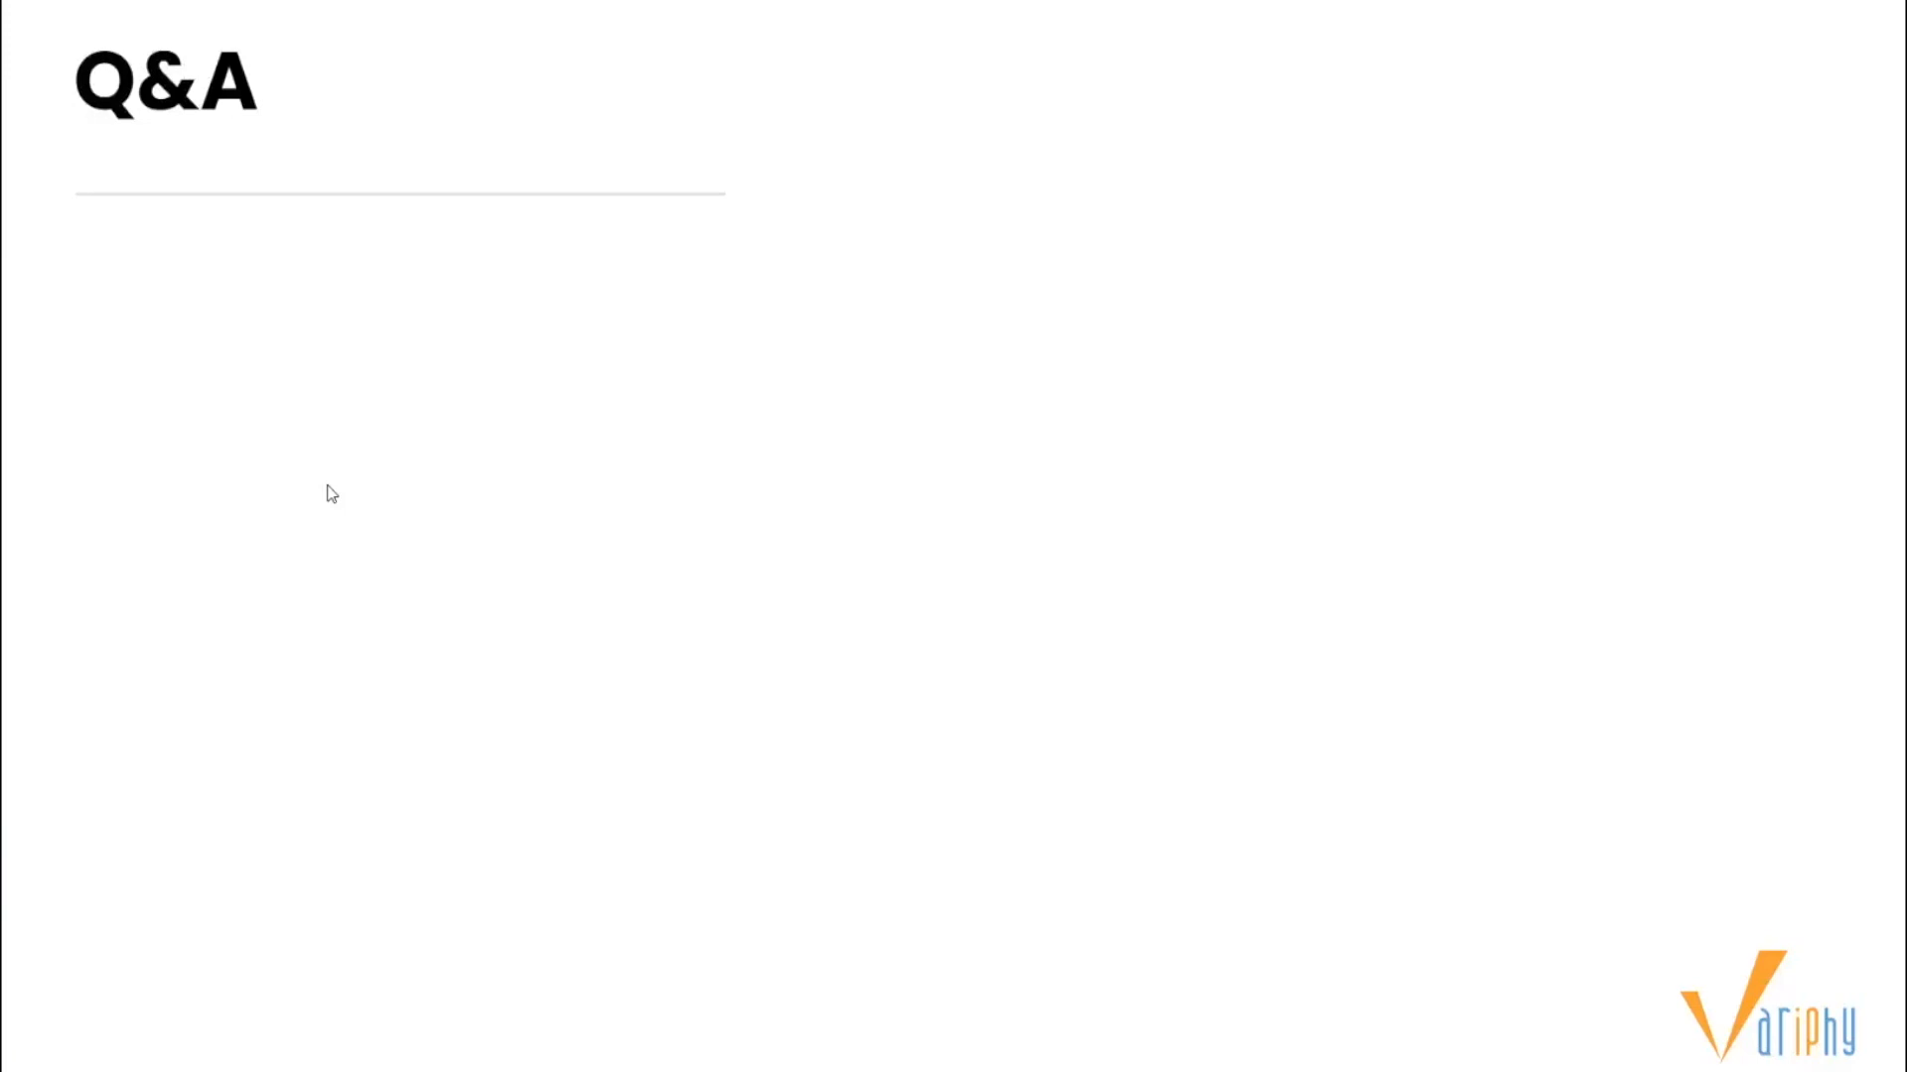
pyautogui.press('Right')
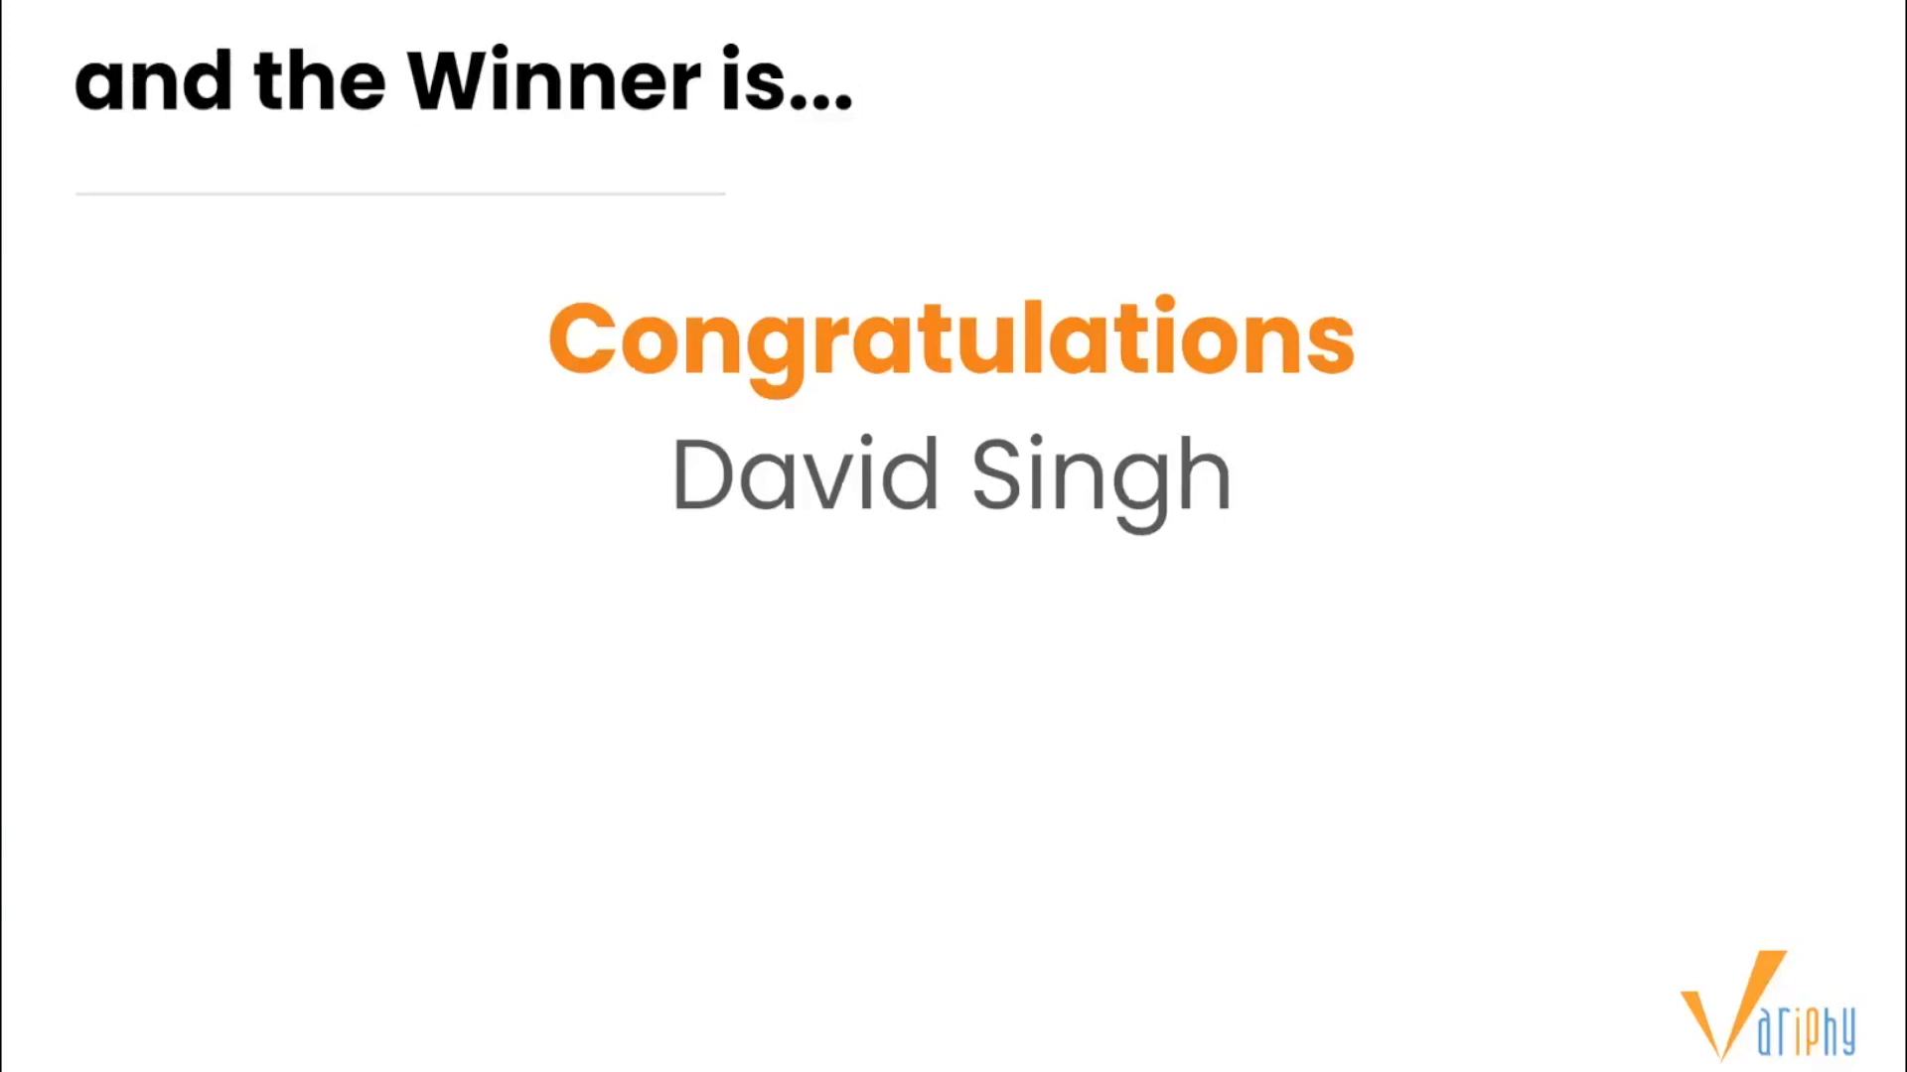
pyautogui.press('Right')
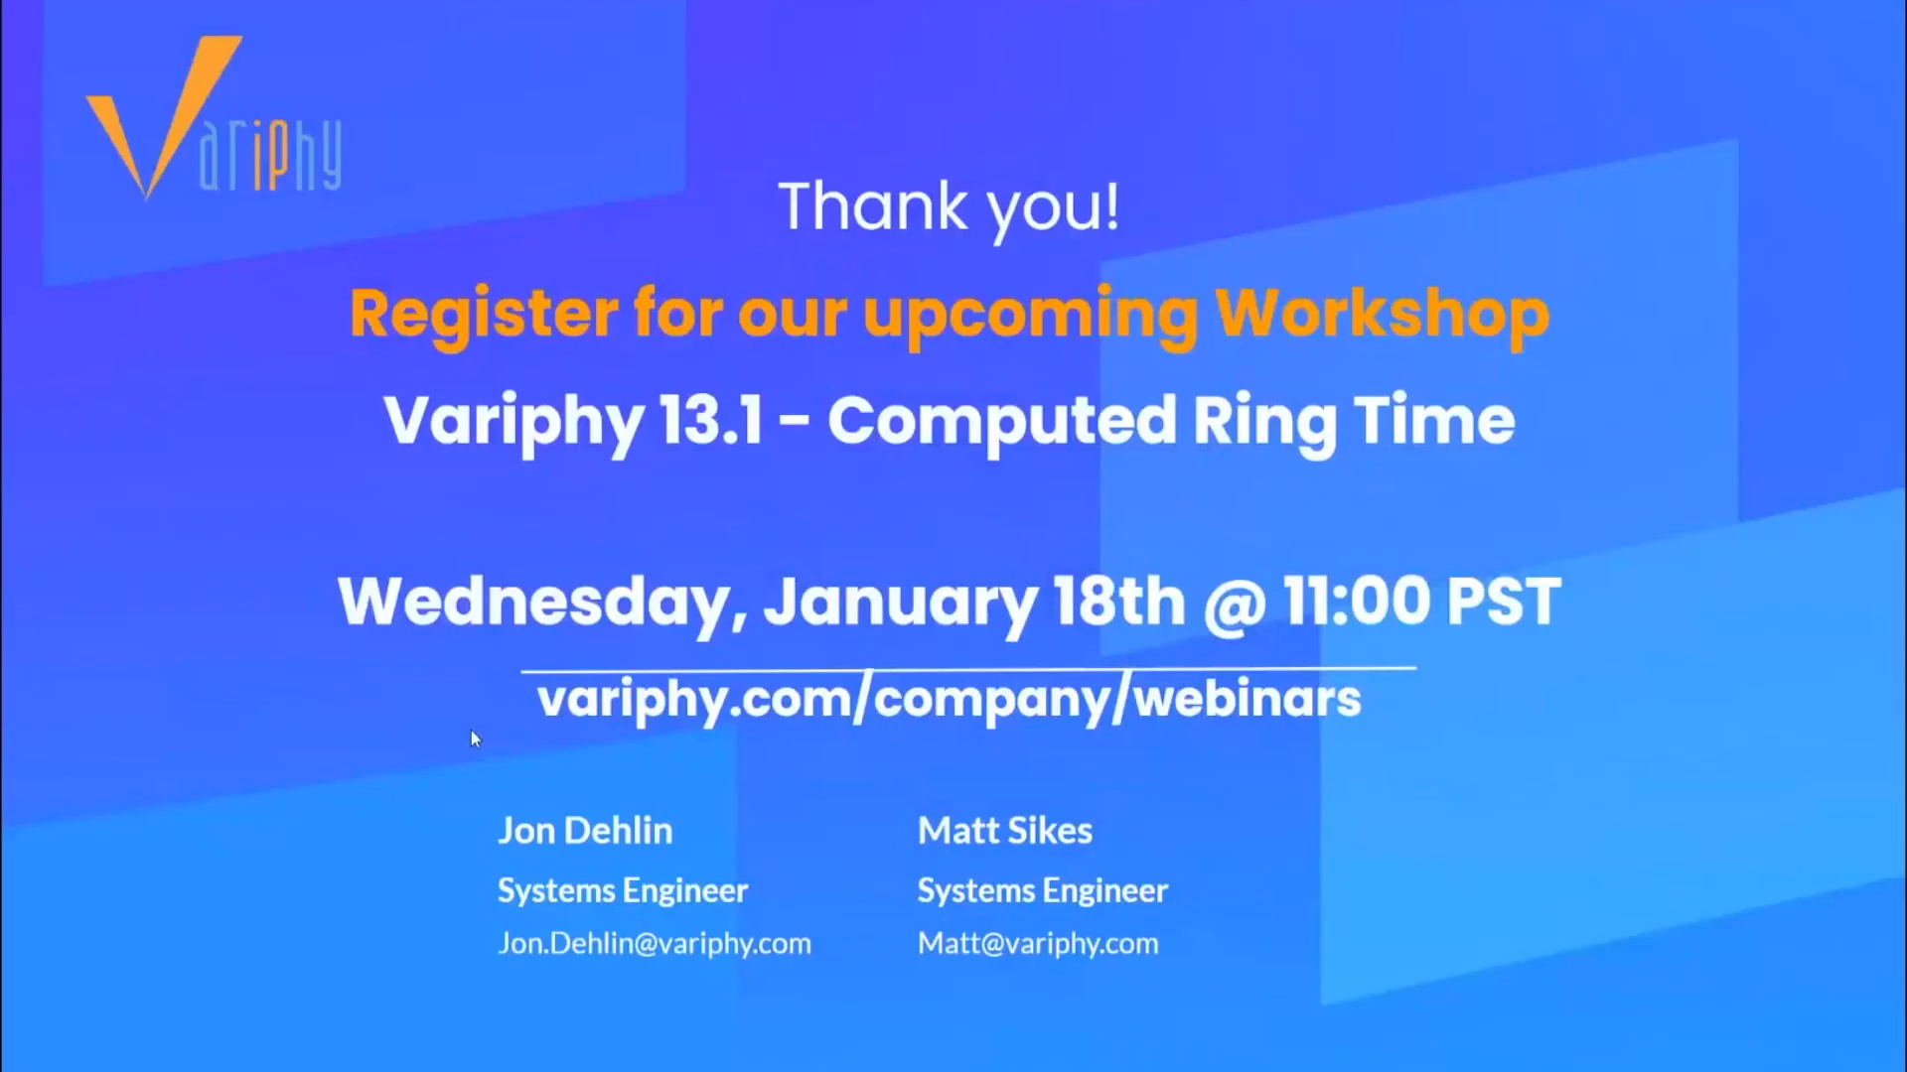